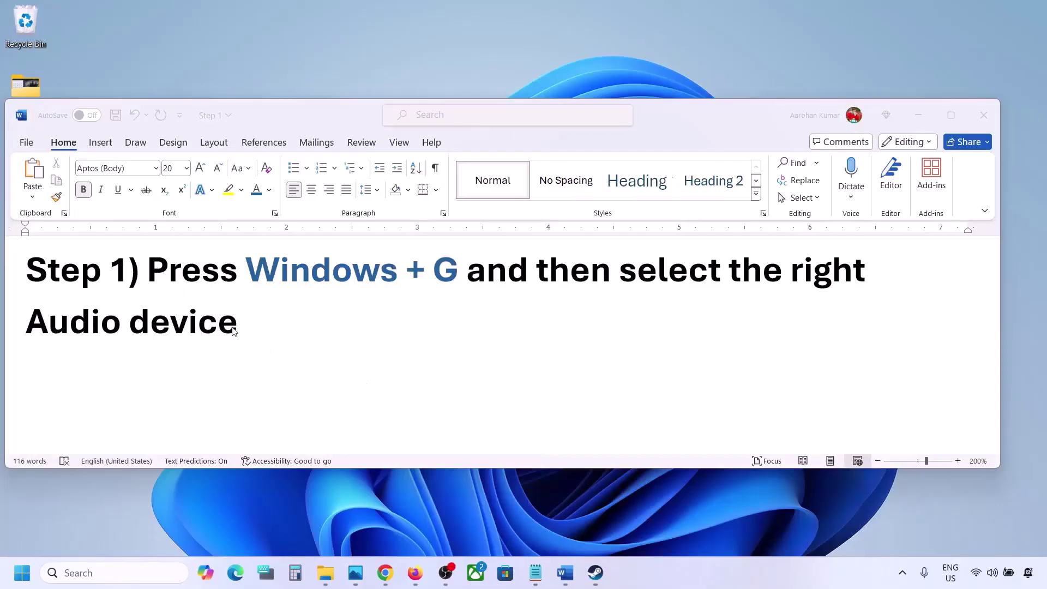
# Step: Highlight the Step 1 instruction in Word, deselect it, and bring up the Xbox Game Bar overlay
pyautogui.moveTo(148, 271); pyautogui.dragTo(244, 311)
pyautogui.click(296, 337)
pyautogui.press('super+g')
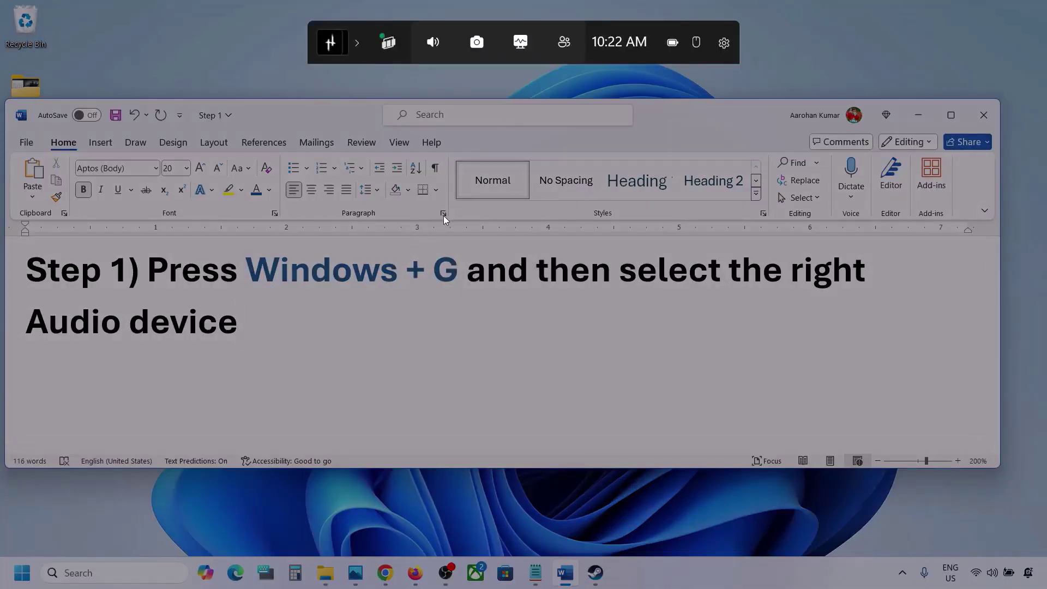
# Step: In the Game Bar Audio widget, set Speakers (Realtek(R) Audio) as the default output
pyautogui.click(434, 46)
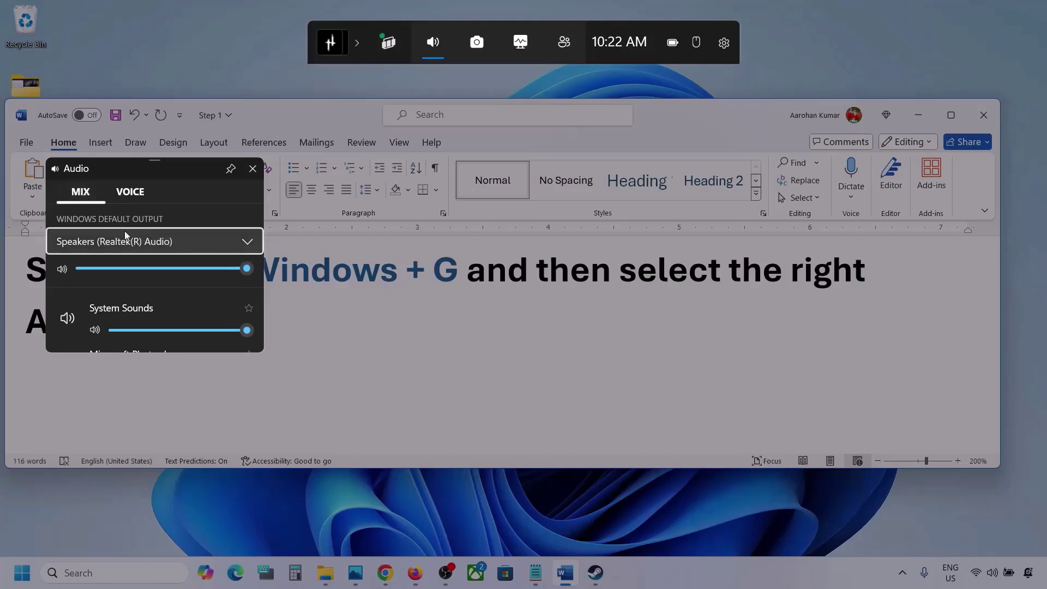
pyautogui.click(248, 242)
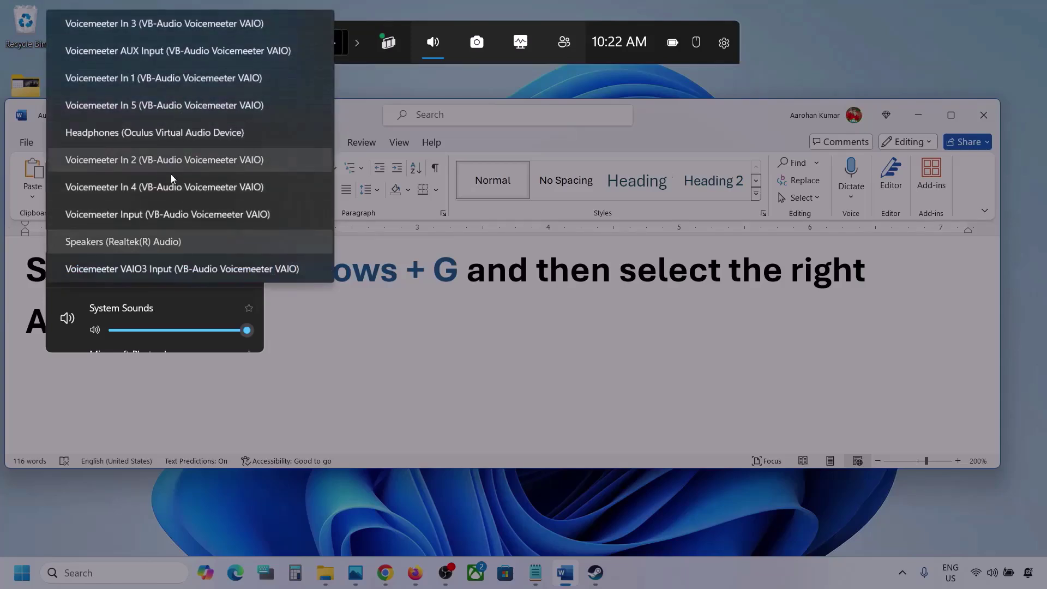
pyautogui.click(164, 244)
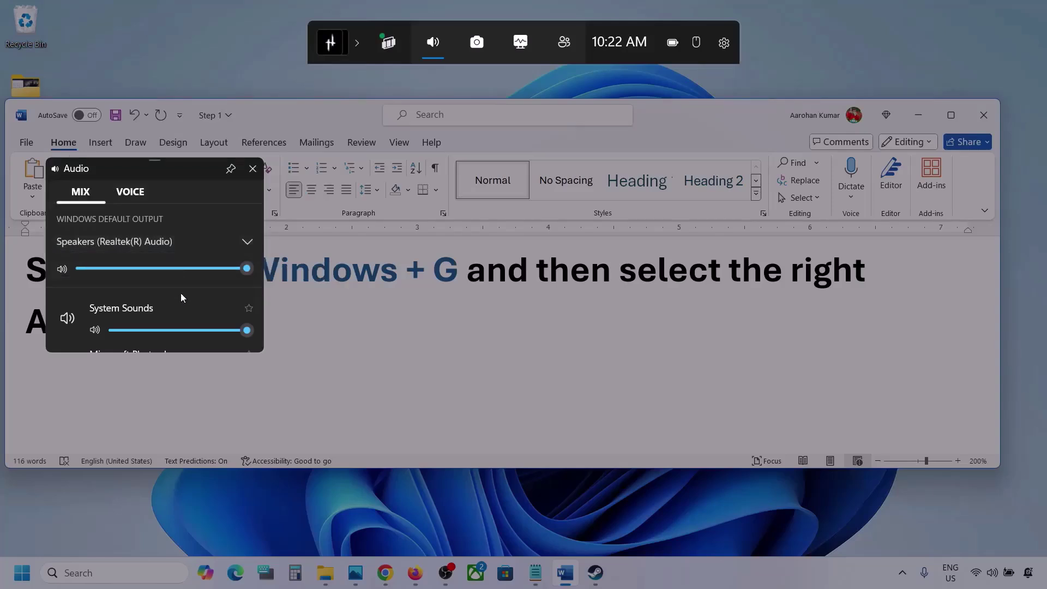
# Step: Enlarge the app list, confirm every app volume stays at 100, and show Voice settings
pyautogui.scroll(-2, 181, 306)
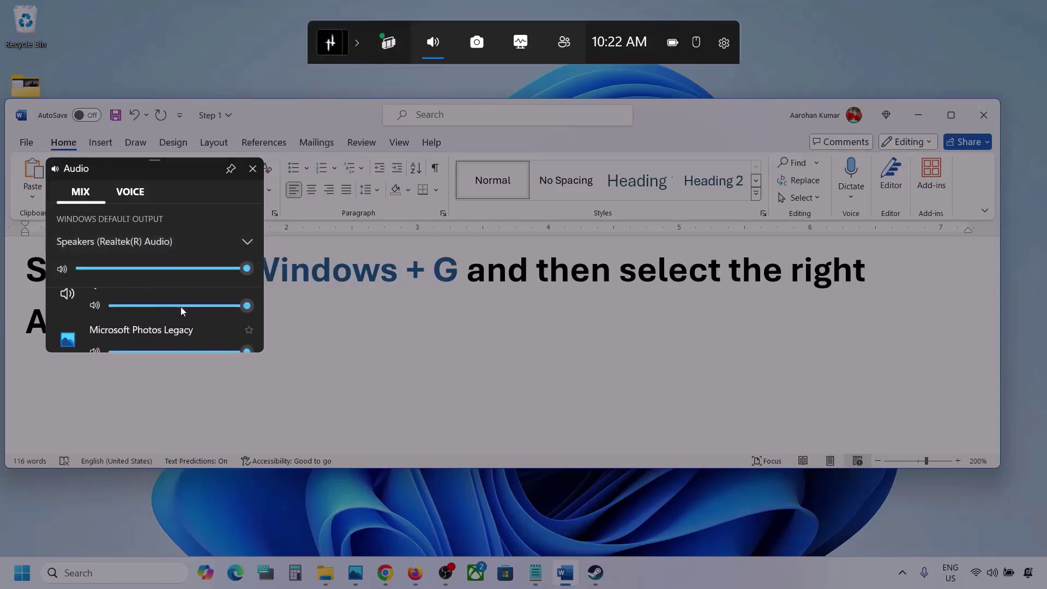
pyautogui.moveTo(170, 355); pyautogui.dragTo(165, 480)
pyautogui.scroll(1, 158, 377)
pyautogui.scroll(-1, 158, 377)
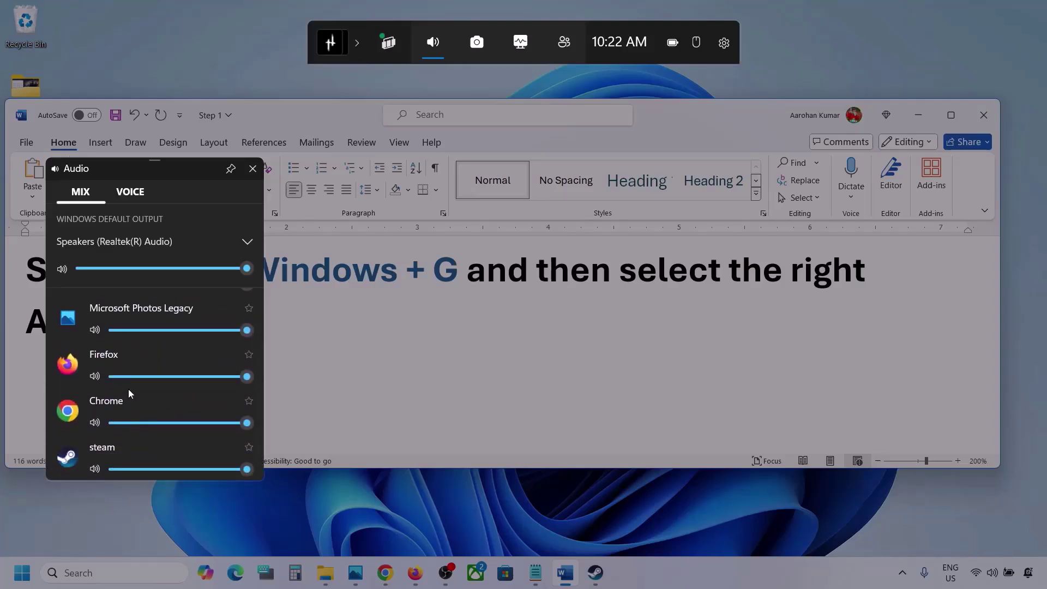
pyautogui.scroll(1, 131, 392)
pyautogui.moveTo(250, 379)
pyautogui.mouseDown()
pyautogui.moveTo(165, 380)
pyautogui.moveTo(257, 375)
pyautogui.mouseUp()
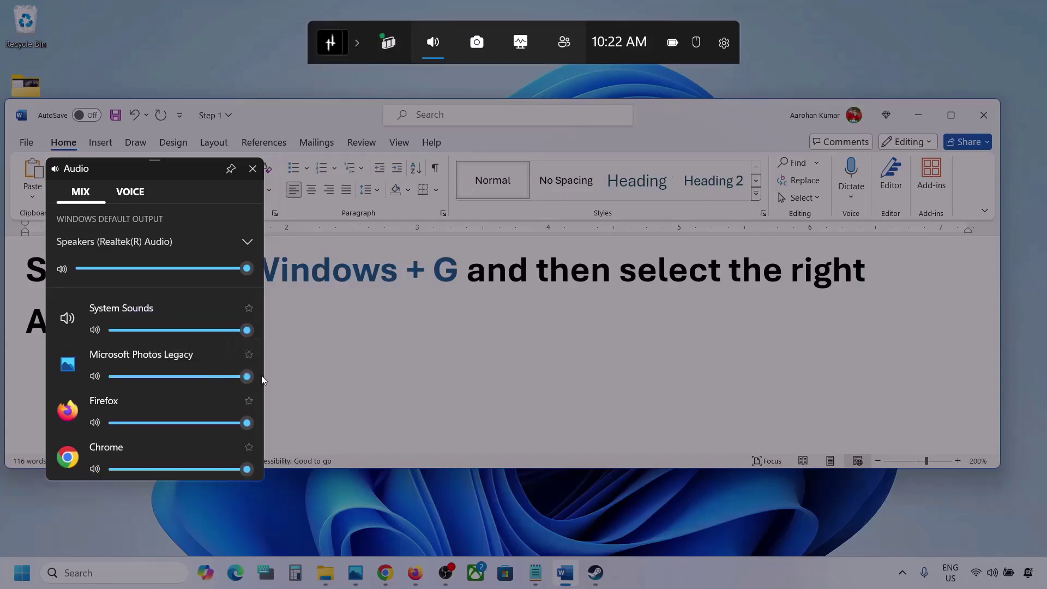
pyautogui.scroll(-1, 193, 394)
pyautogui.moveTo(247, 376)
pyautogui.mouseDown()
pyautogui.moveTo(212, 380)
pyautogui.moveTo(266, 383)
pyautogui.mouseUp()
pyautogui.scroll(-1, 154, 402)
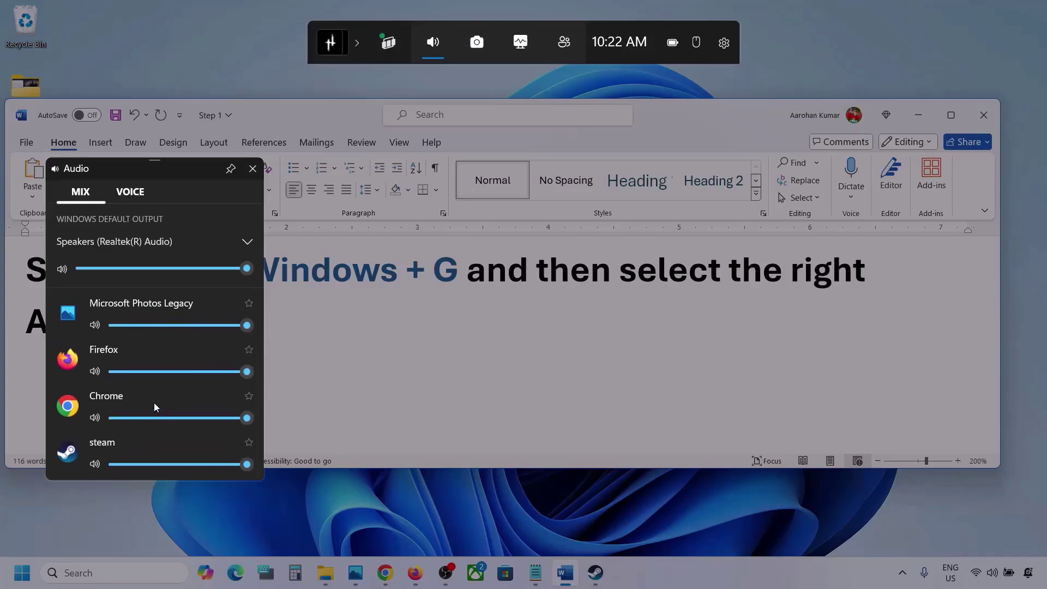
pyautogui.scroll(1, 135, 427)
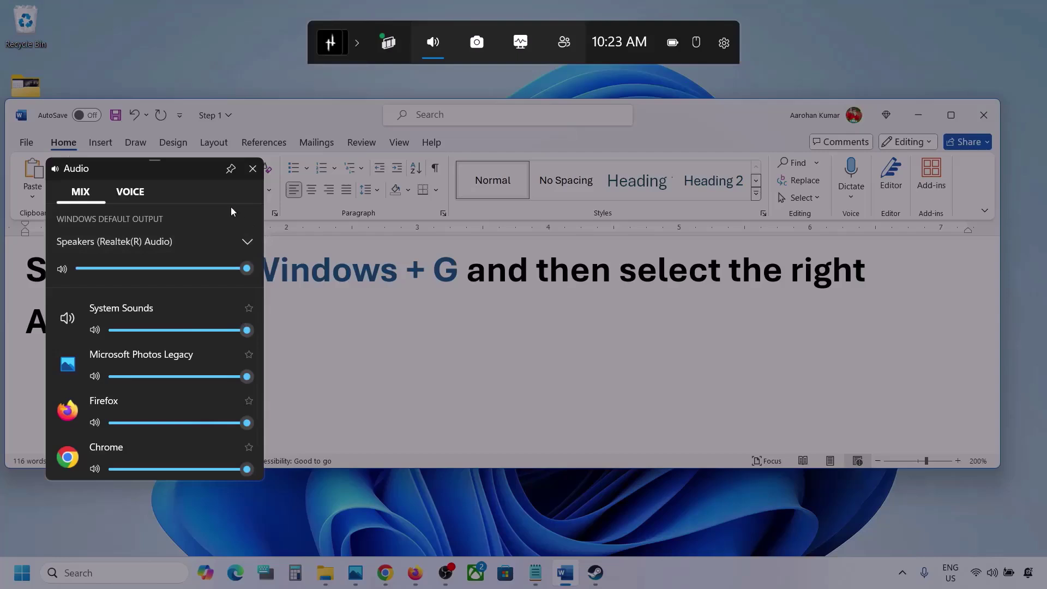
pyautogui.click(130, 192)
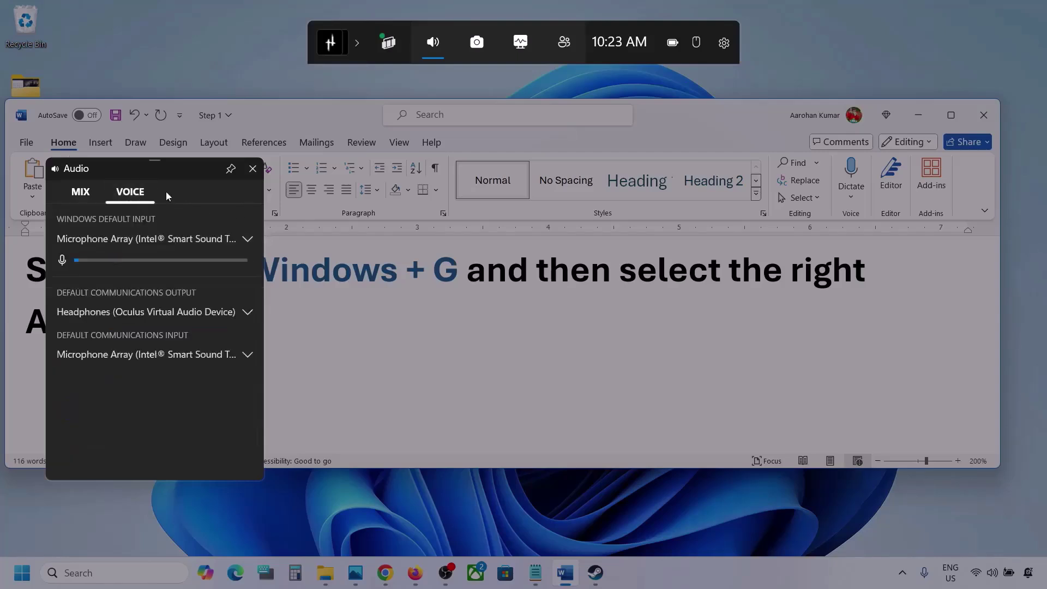
# Step: Keep Microphone Array as input, route communications output to Realtek Speakers, then close Game Bar
pyautogui.click(252, 238)
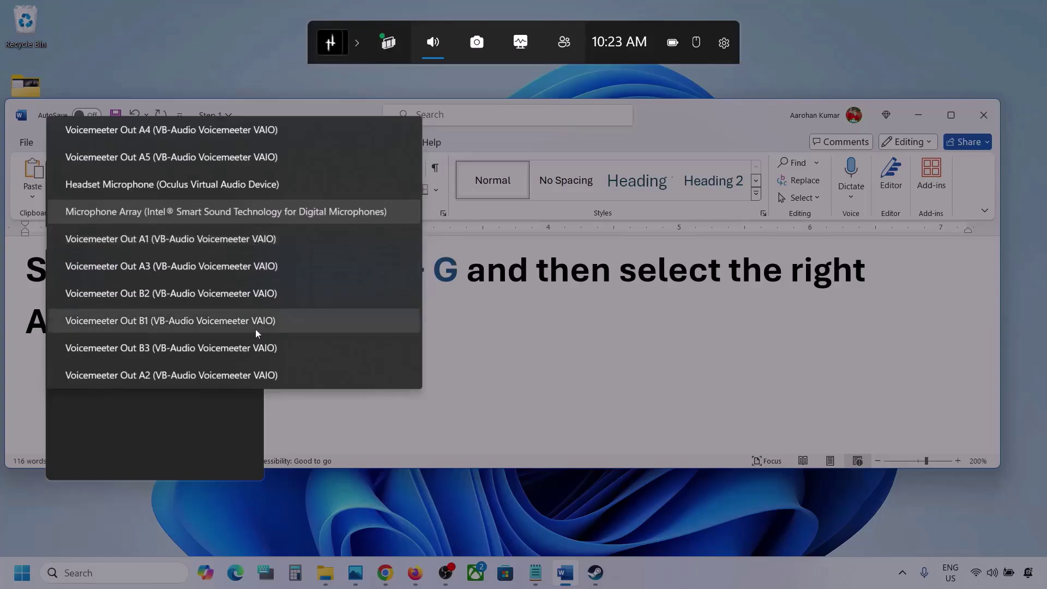
pyautogui.click(246, 214)
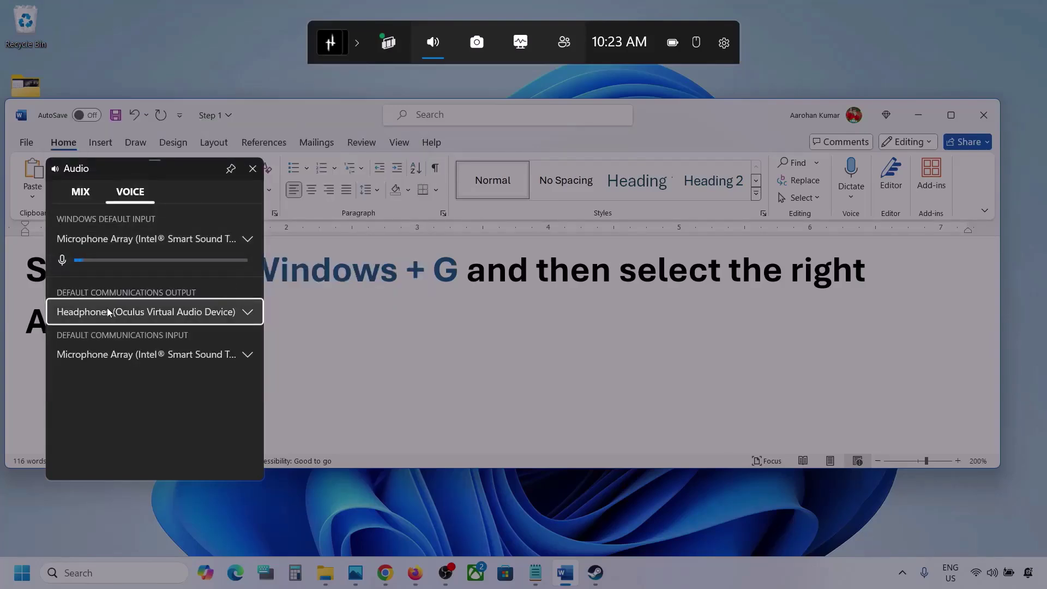
pyautogui.click(248, 313)
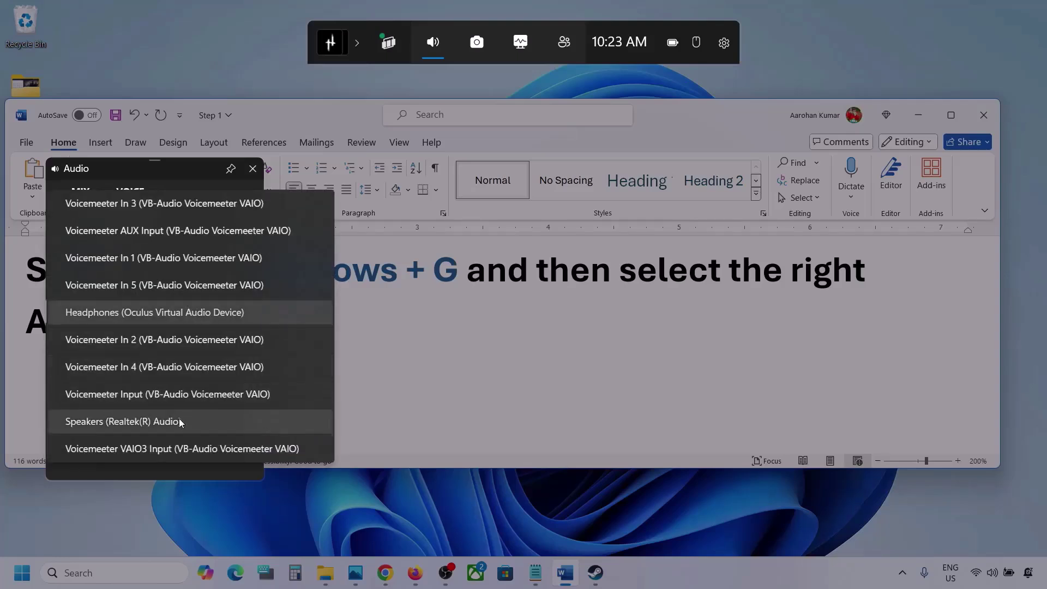
pyautogui.click(165, 421)
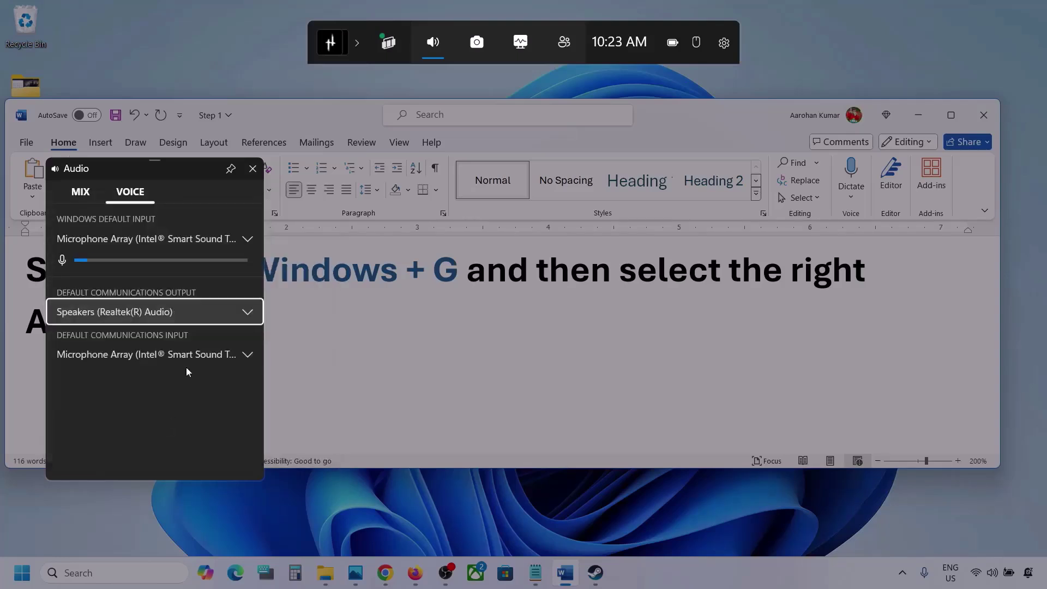
pyautogui.click(242, 354)
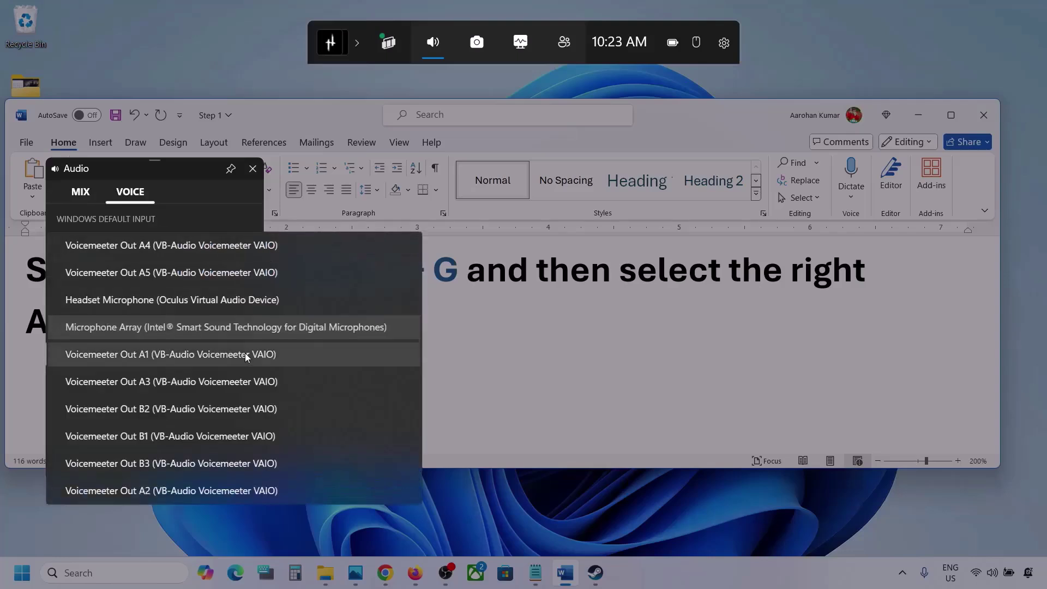
pyautogui.click(284, 325)
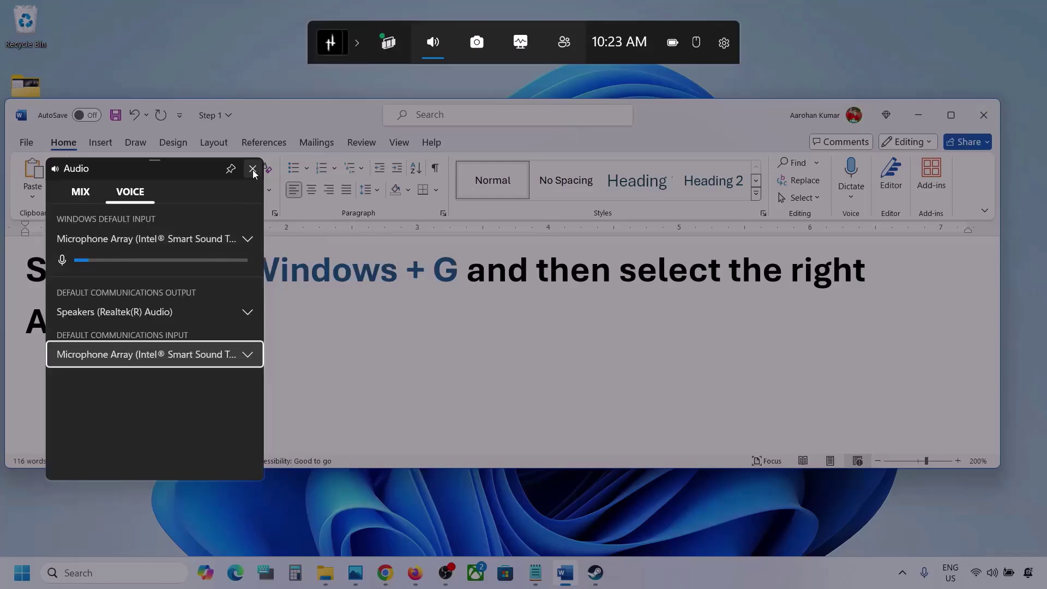
pyautogui.click(253, 170)
pyautogui.click(567, 77)
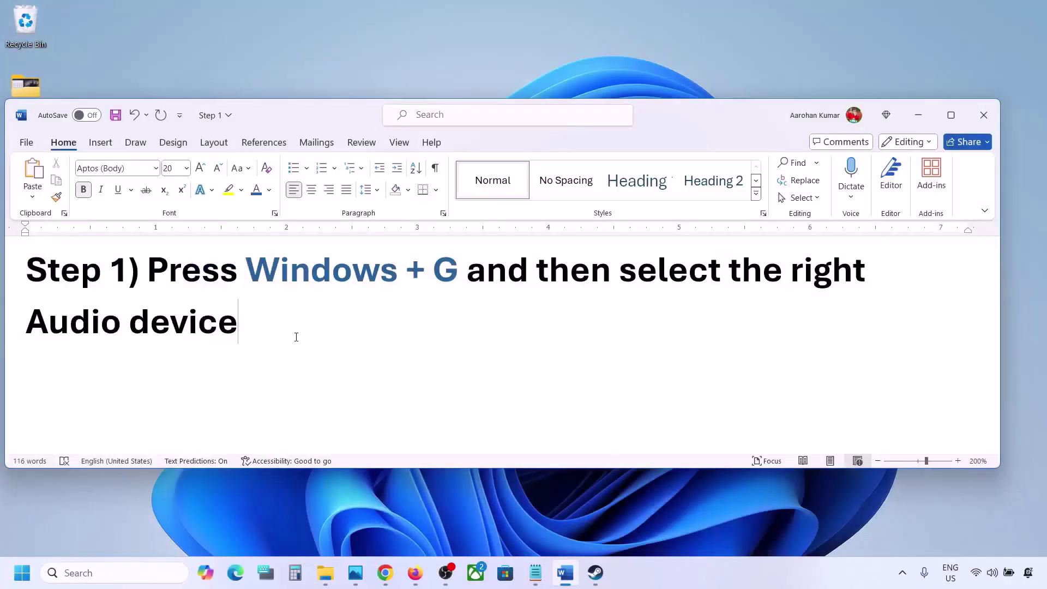
# Step: Scroll Word to Step 2, highlight 'Make sure volume is not mute', then minimize Word
pyautogui.click(19, 578)
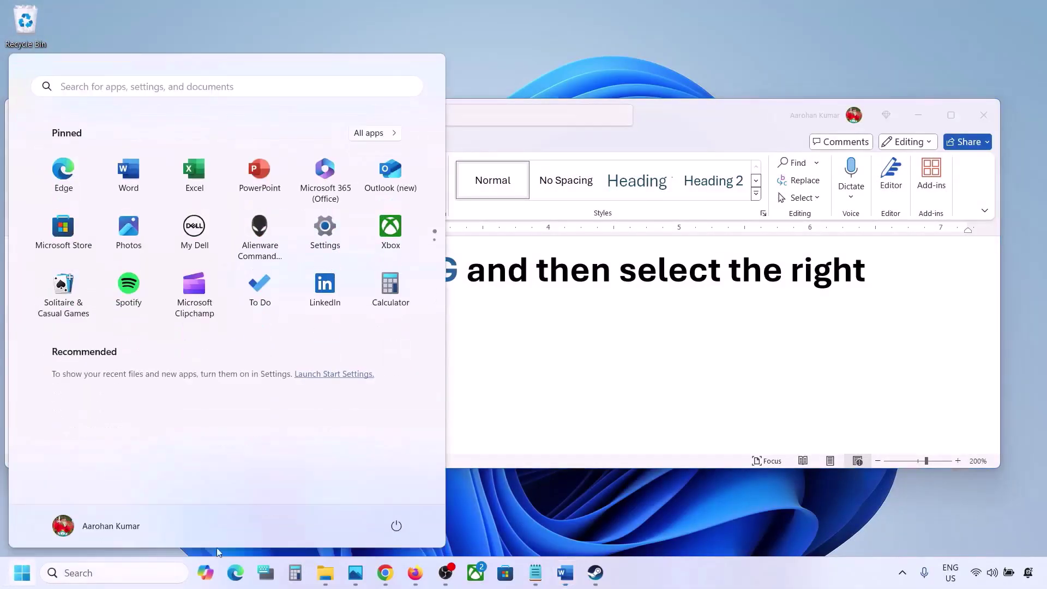
pyautogui.click(492, 426)
pyautogui.scroll(-5, 493, 426)
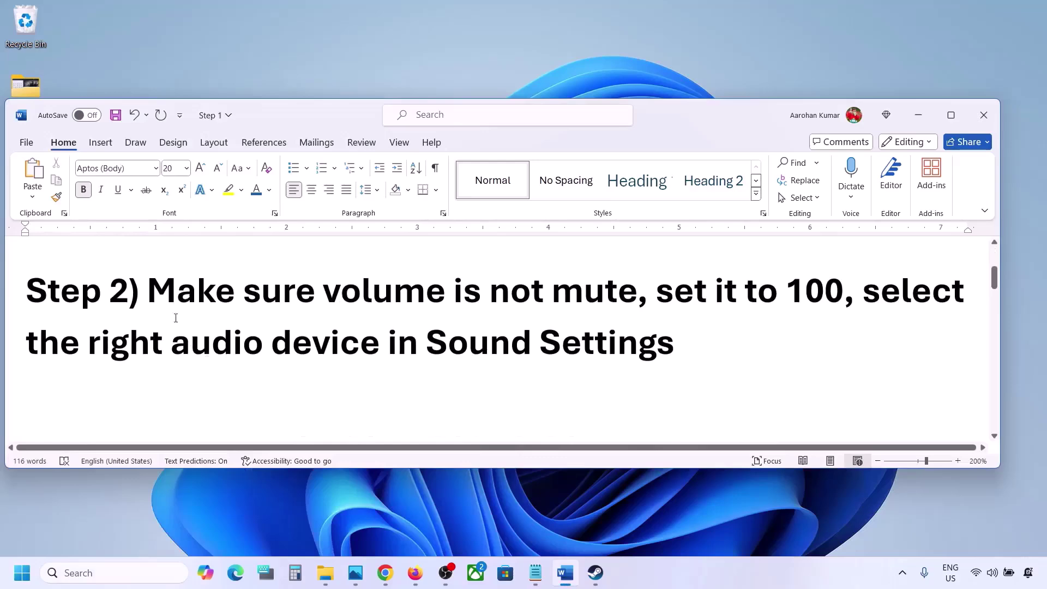
pyautogui.moveTo(163, 302); pyautogui.dragTo(600, 280)
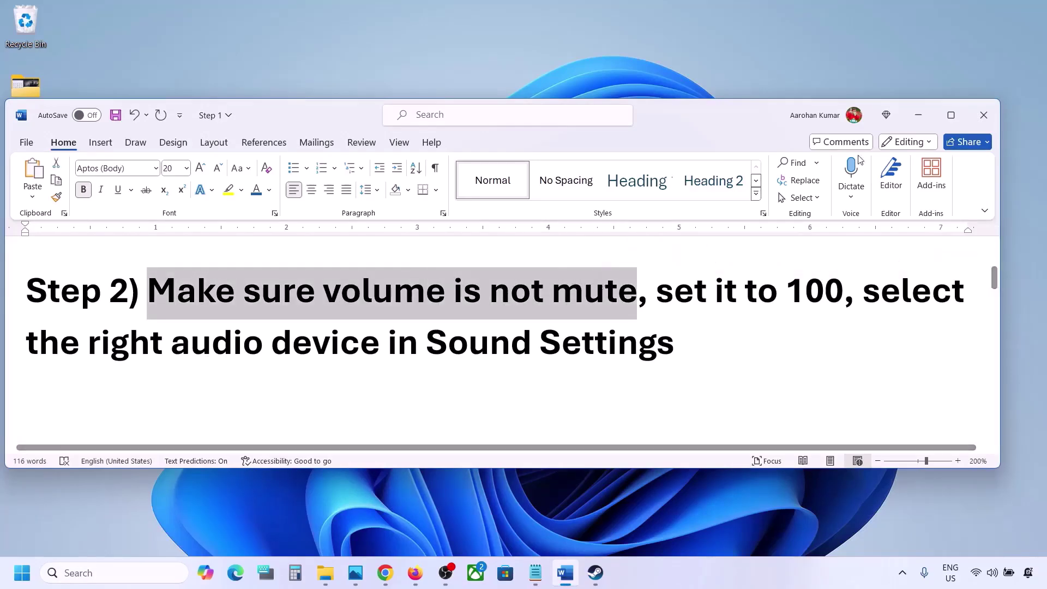
pyautogui.click(920, 115)
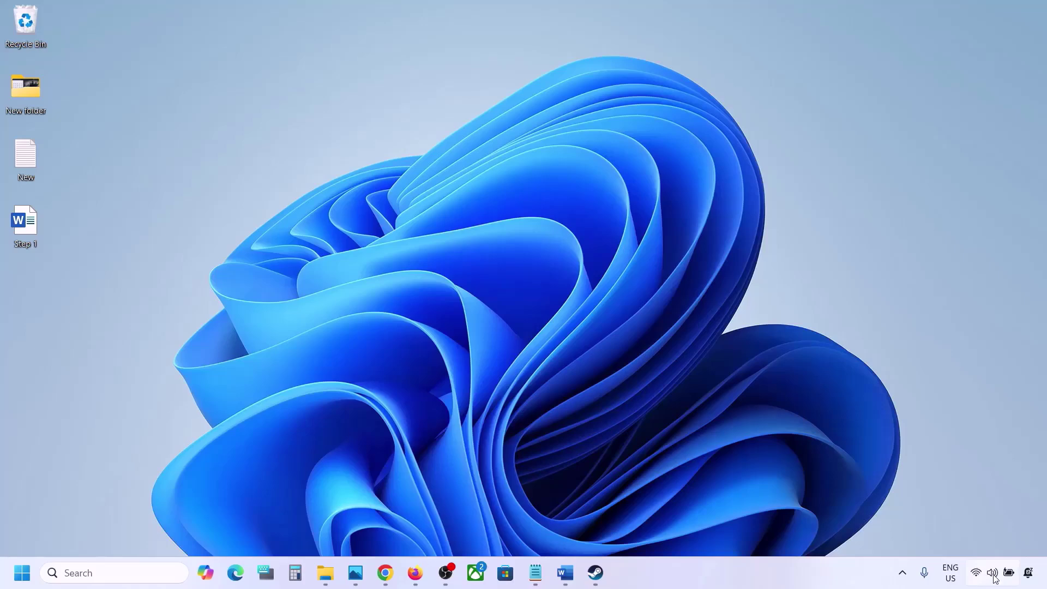
pyautogui.moveTo(995, 578)
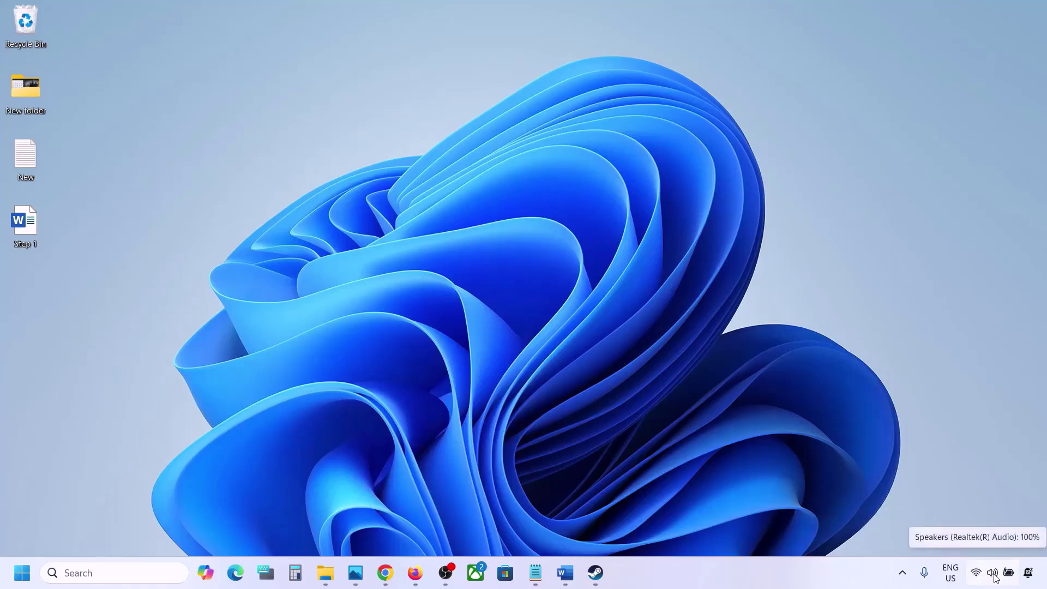
pyautogui.rightClick(995, 578)
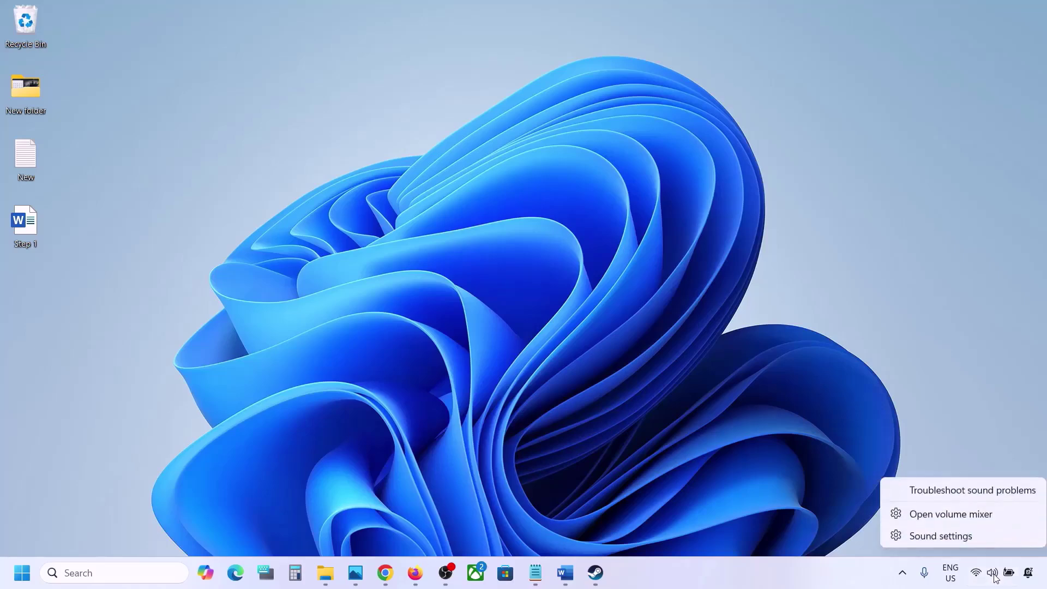
pyautogui.click(960, 518)
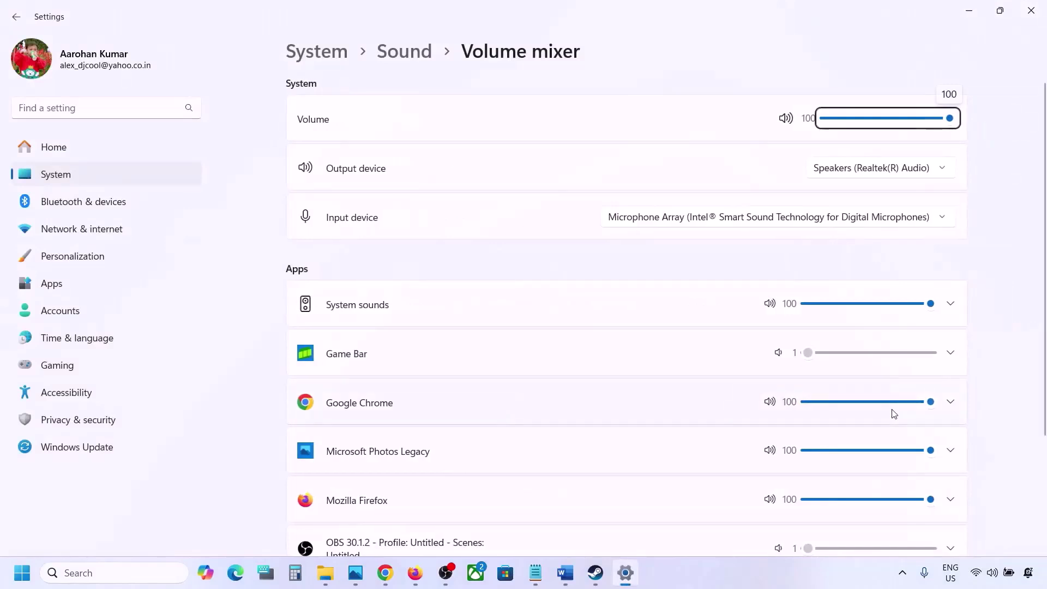
pyautogui.scroll(-3, 650, 388)
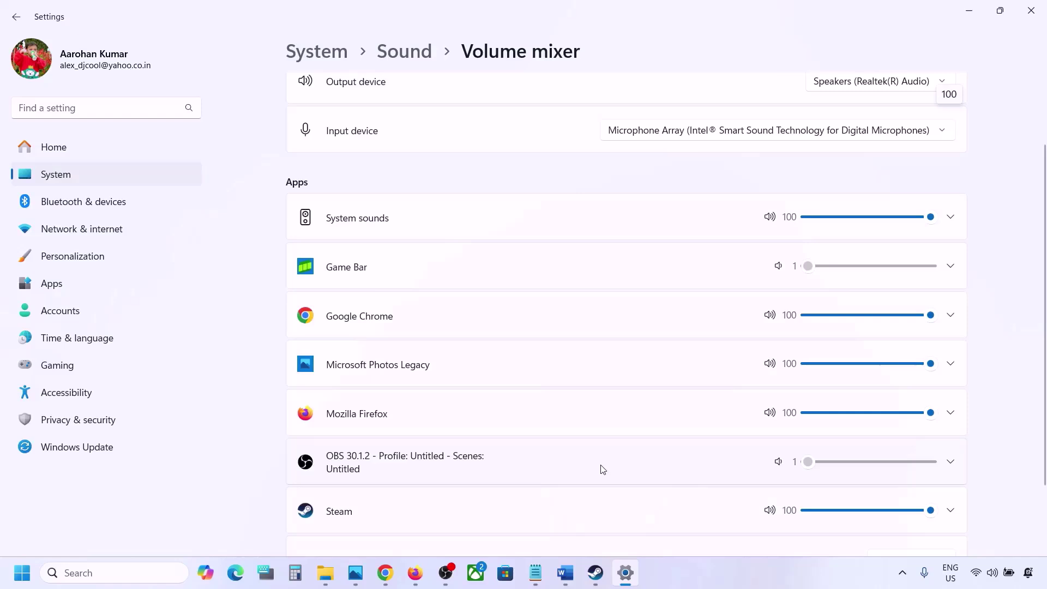
pyautogui.scroll(-1, 603, 470)
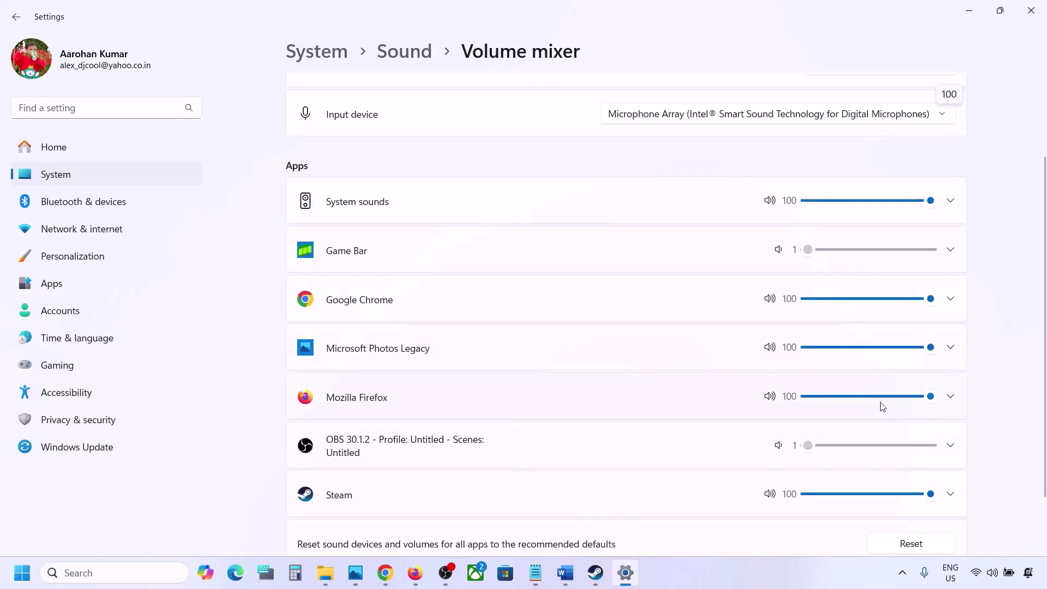
pyautogui.moveTo(930, 493)
pyautogui.mouseDown()
pyautogui.moveTo(878, 500)
pyautogui.moveTo(946, 493)
pyautogui.mouseUp()
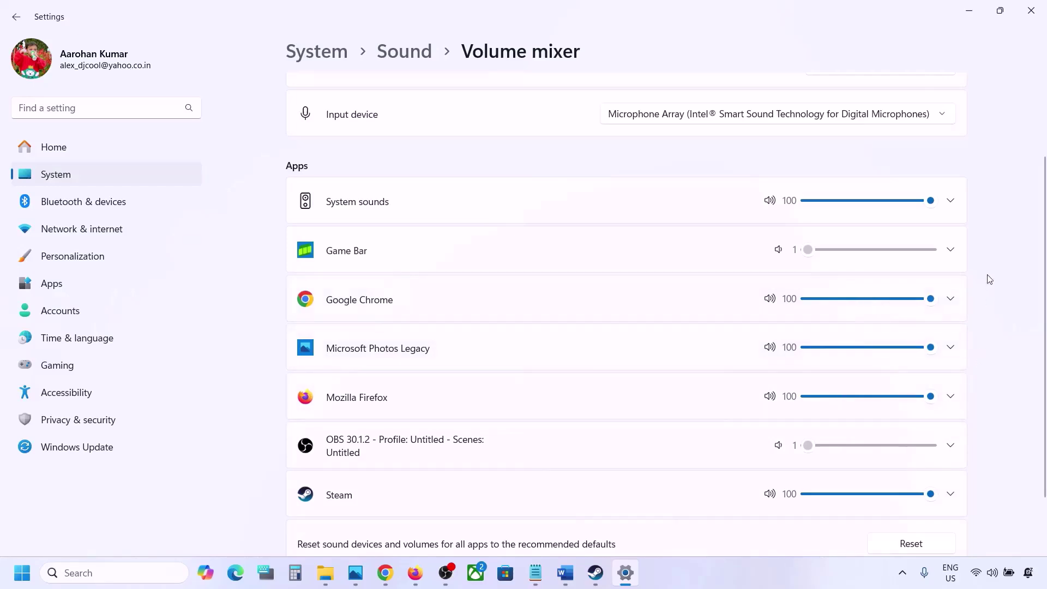
pyautogui.click(1030, 10)
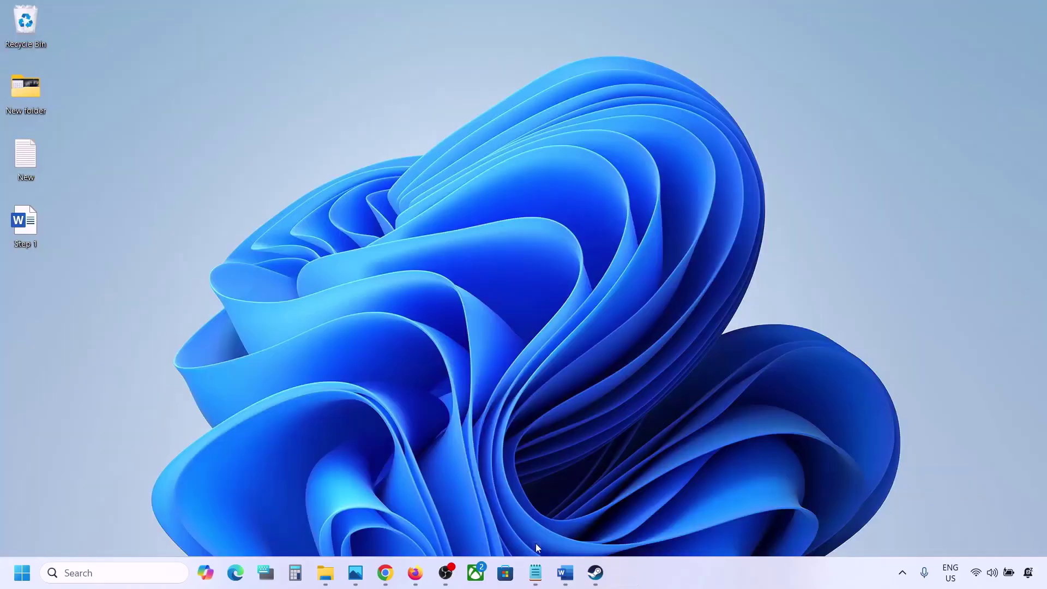
# Step: Review the Step 2 audio device note in Word, then open Sound settings from the tray speaker icon
pyautogui.click(565, 572)
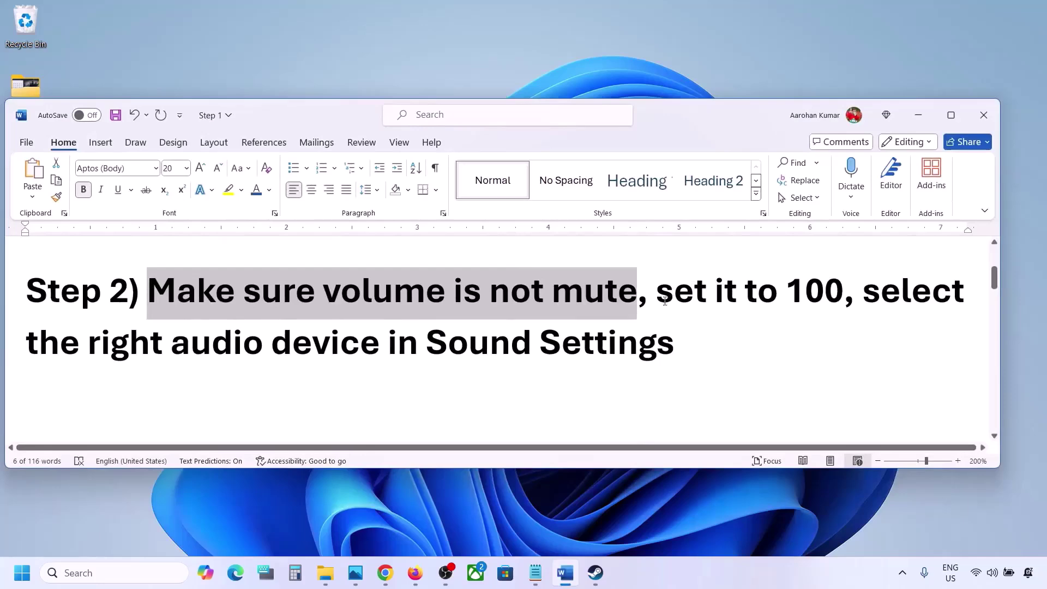
pyautogui.moveTo(87, 354); pyautogui.dragTo(675, 355)
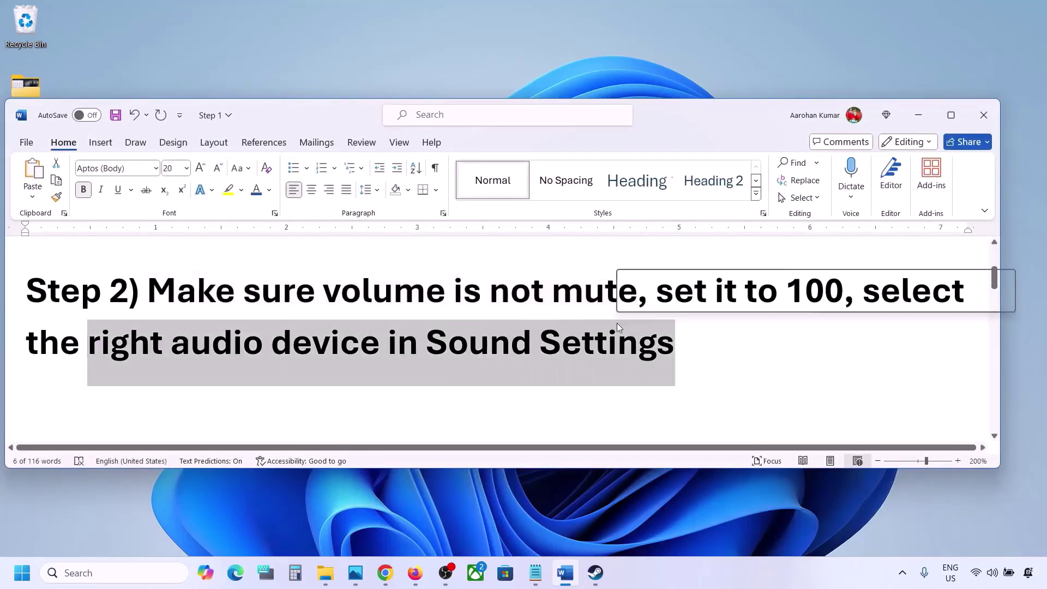
pyautogui.rightClick(991, 572)
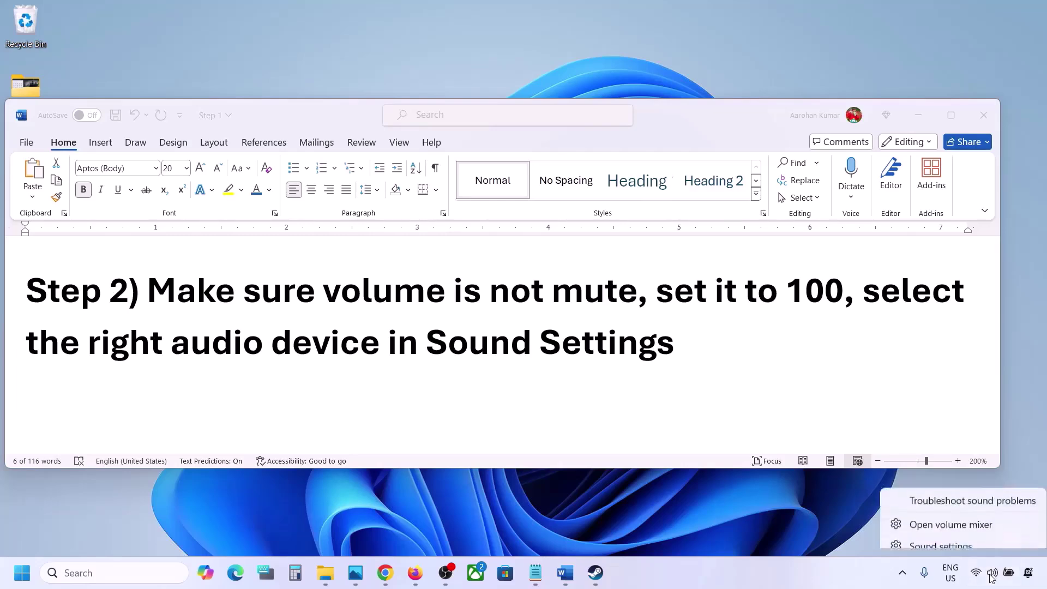
pyautogui.click(963, 537)
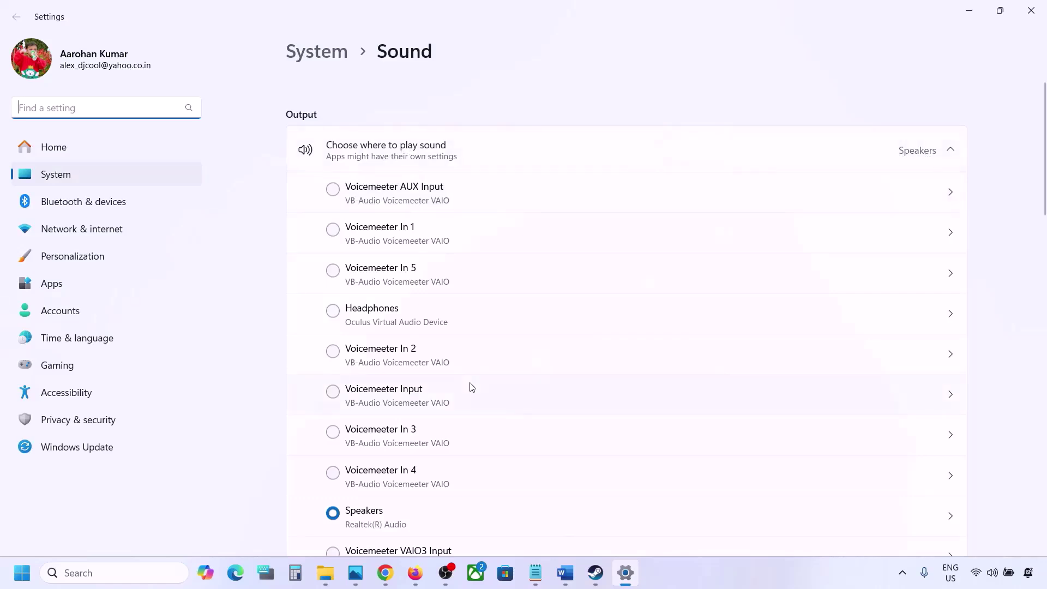
# Step: Verify Realtek Speakers output and Microphone Array input both at volume 100, then close Settings
pyautogui.scroll(-2, 470, 388)
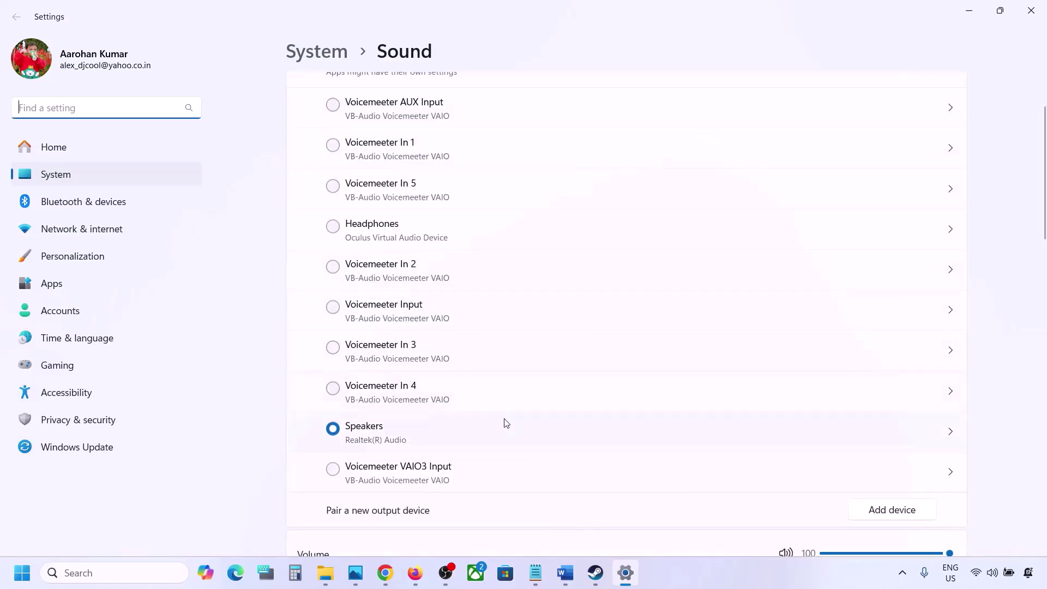
pyautogui.click(382, 434)
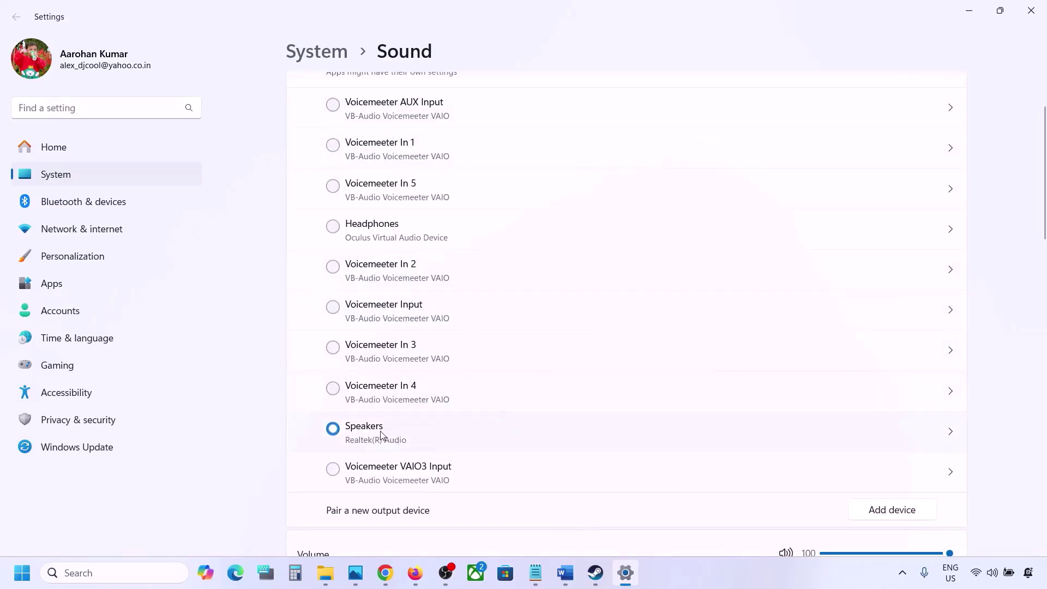
pyautogui.scroll(-5, 400, 437)
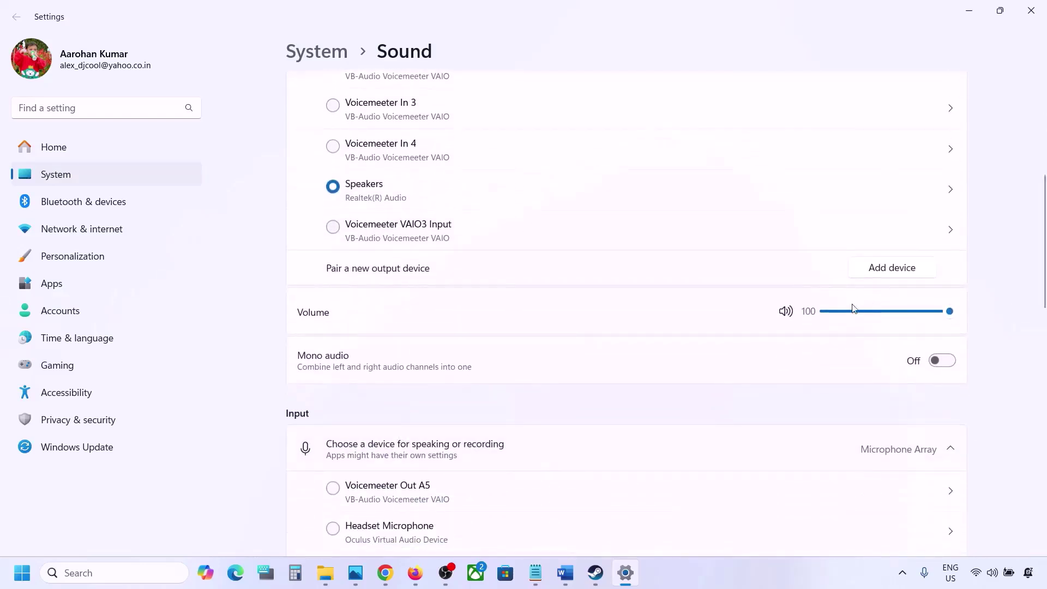
pyautogui.scroll(-4, 693, 391)
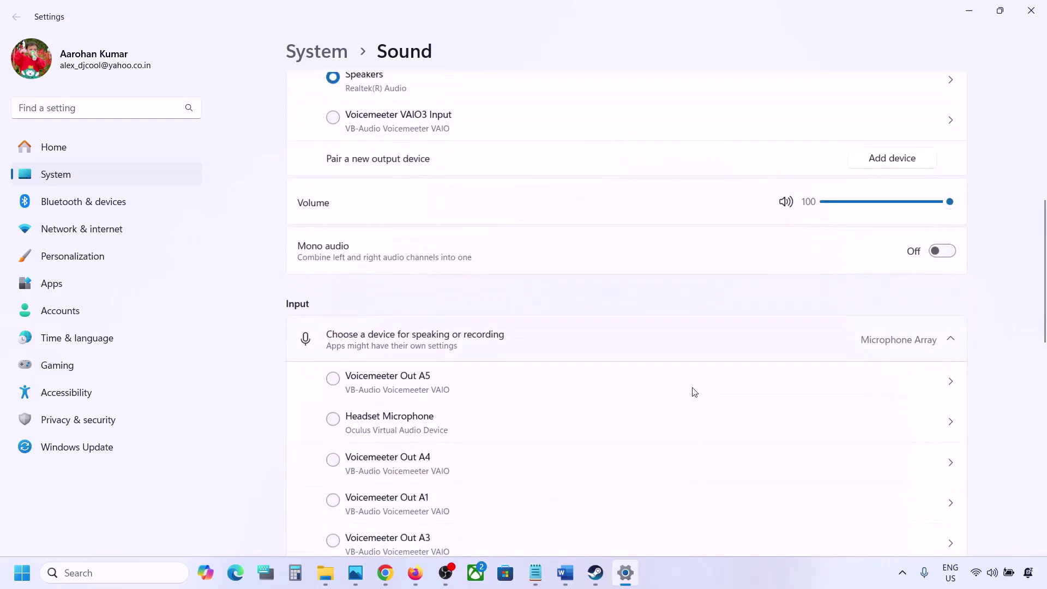
pyautogui.scroll(-2, 694, 391)
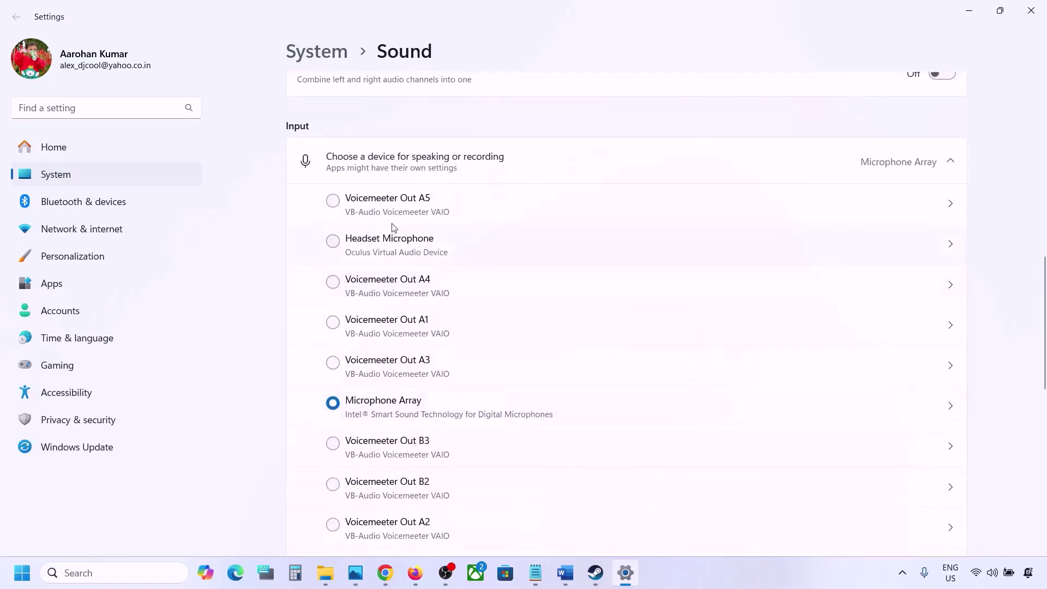
pyautogui.scroll(-2, 423, 455)
pyautogui.scroll(-1, 533, 397)
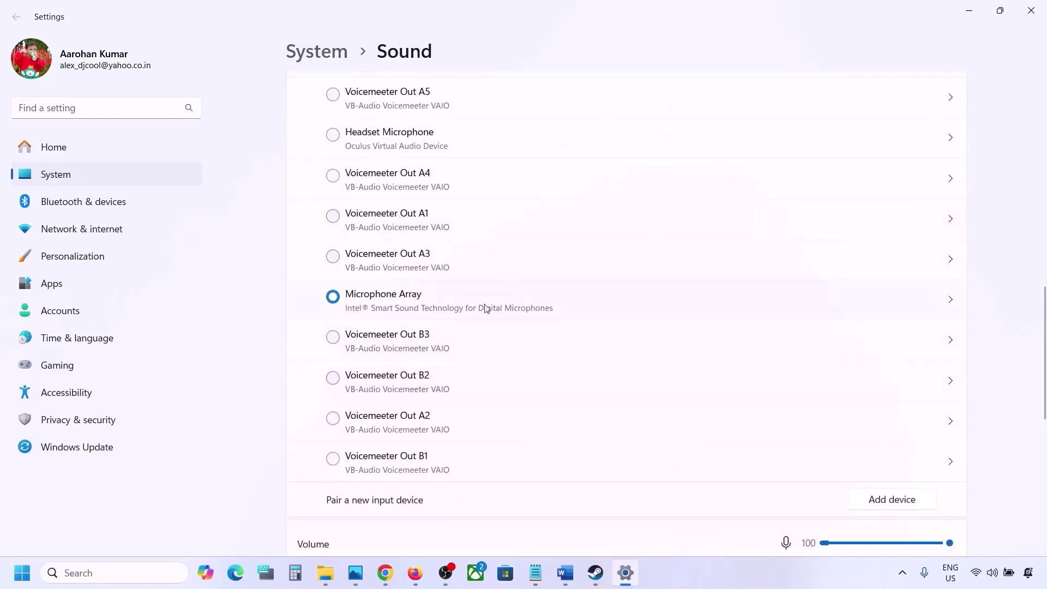
pyautogui.scroll(-5, 467, 314)
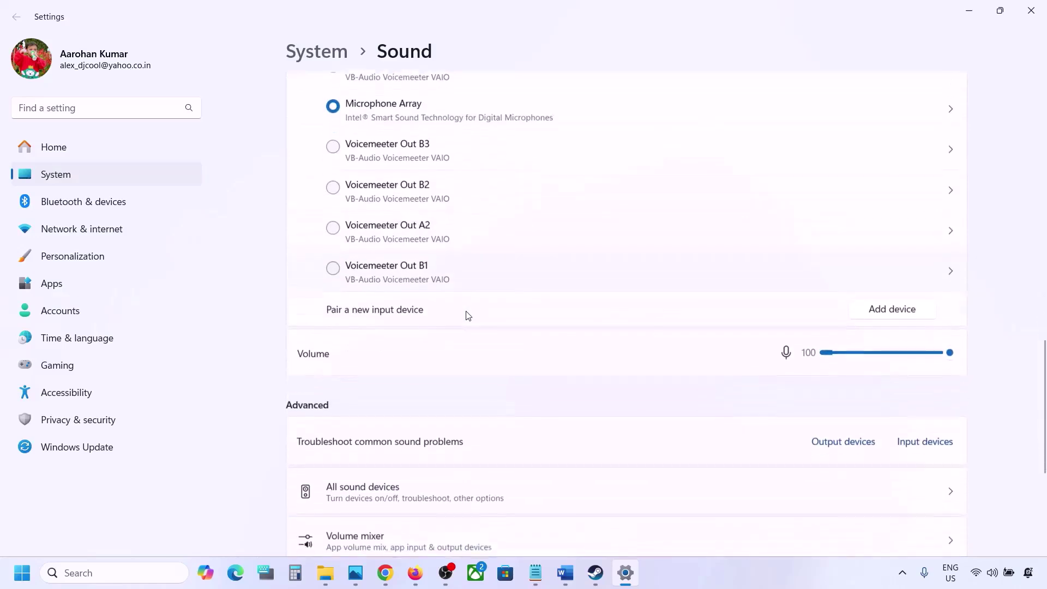
pyautogui.scroll(4, 465, 262)
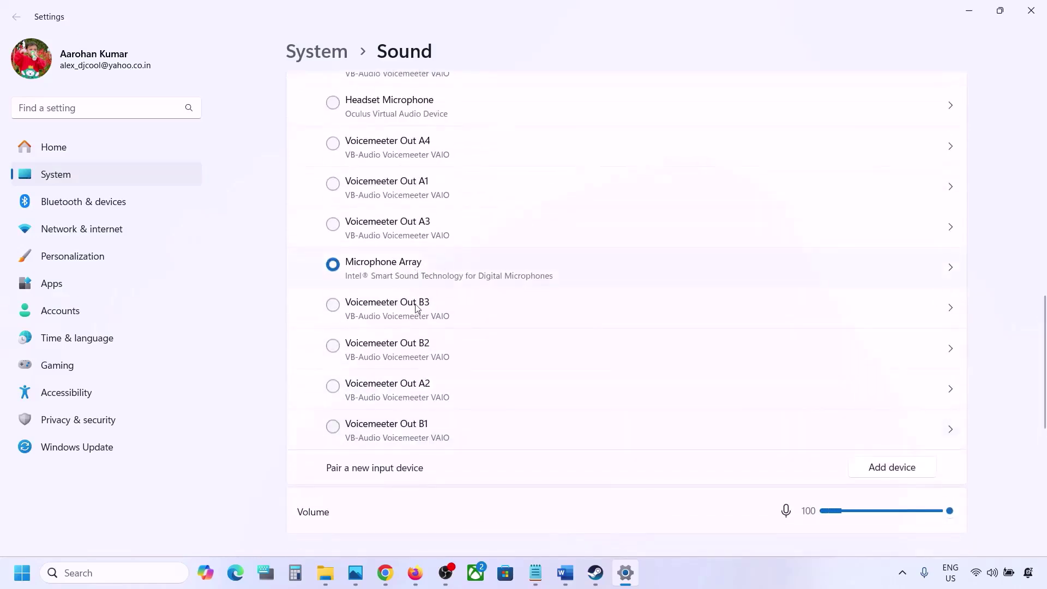
pyautogui.scroll(-5, 422, 381)
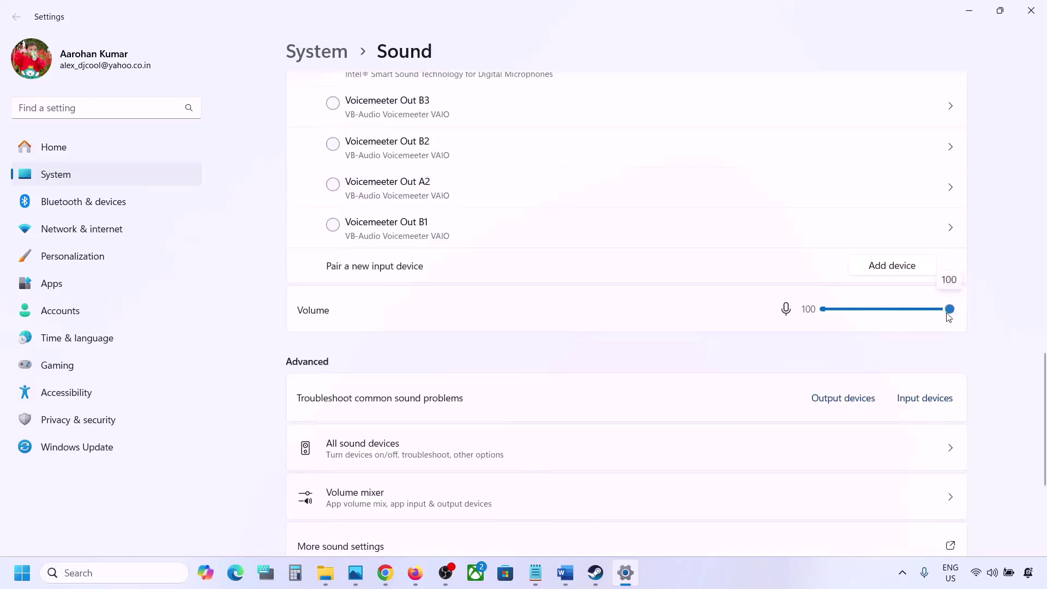
pyautogui.scroll(-2, 691, 374)
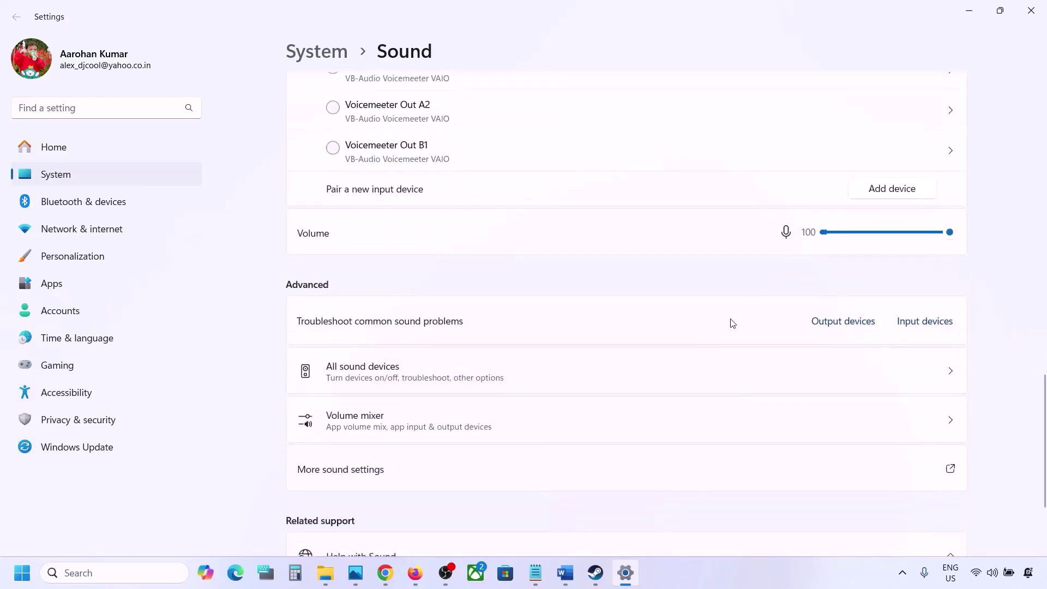
pyautogui.scroll(-3, 731, 323)
pyautogui.click(1041, 10)
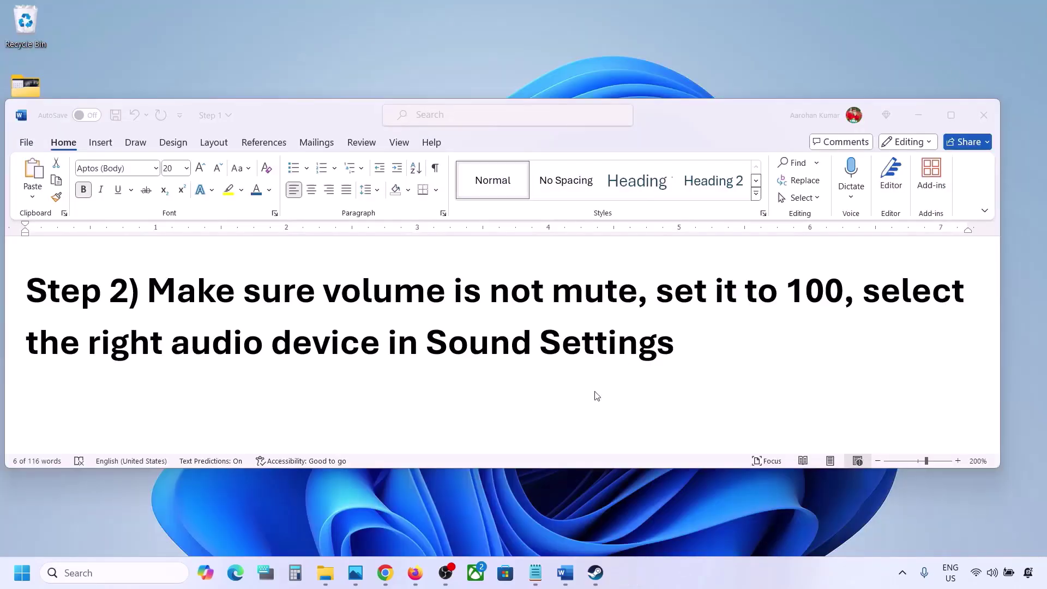
# Step: Highlight 'Restart the game' and 'Restart PC' in Step 3, then the Step 4 48/44k Hz instruction
pyautogui.scroll(-2, 486, 380)
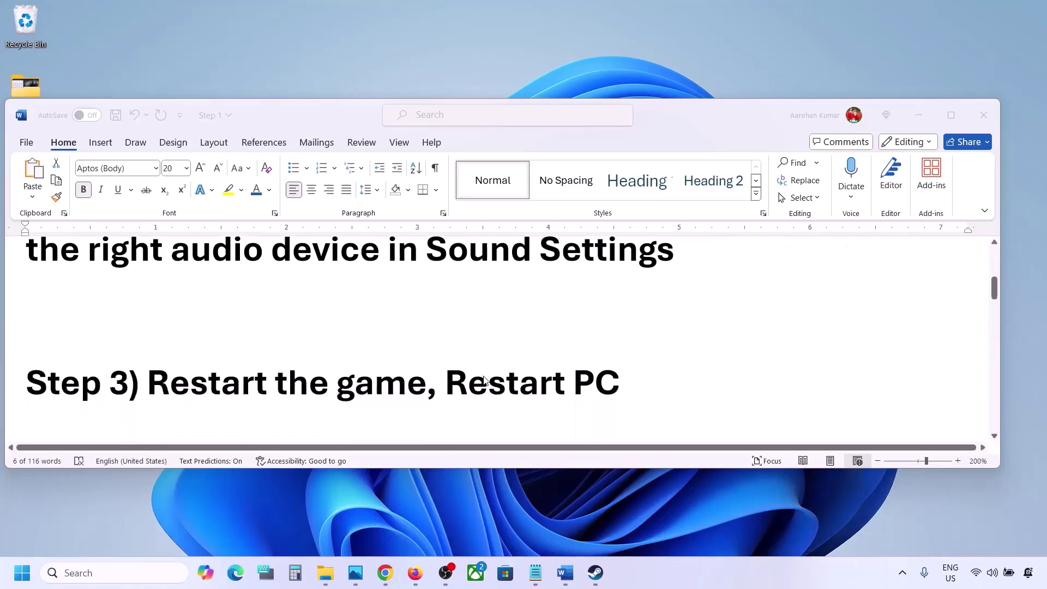
pyautogui.doubleClick(189, 367)
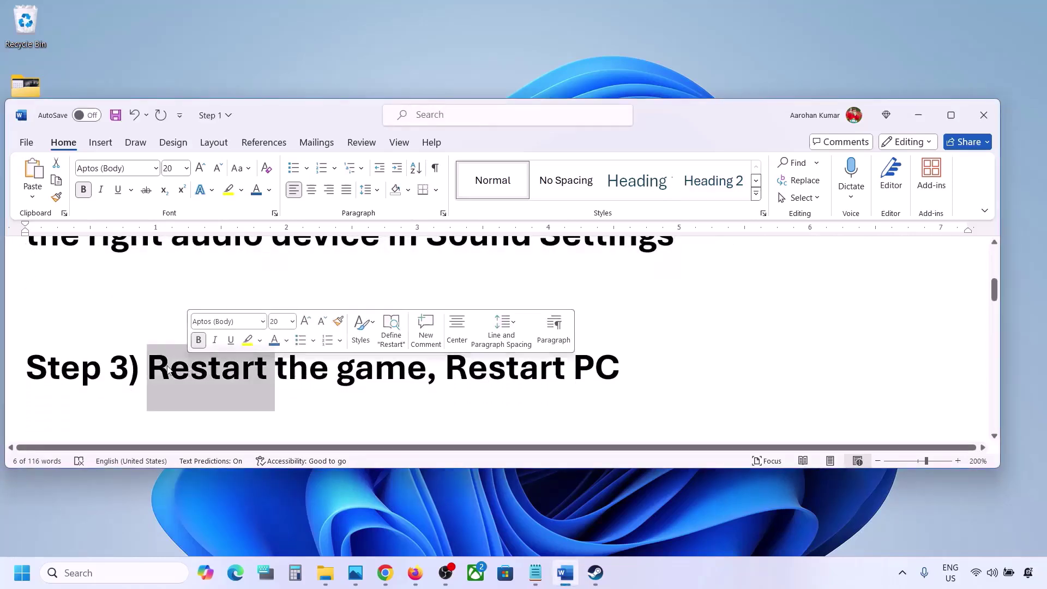
pyautogui.click(297, 364)
pyautogui.moveTo(152, 368); pyautogui.dragTo(347, 354)
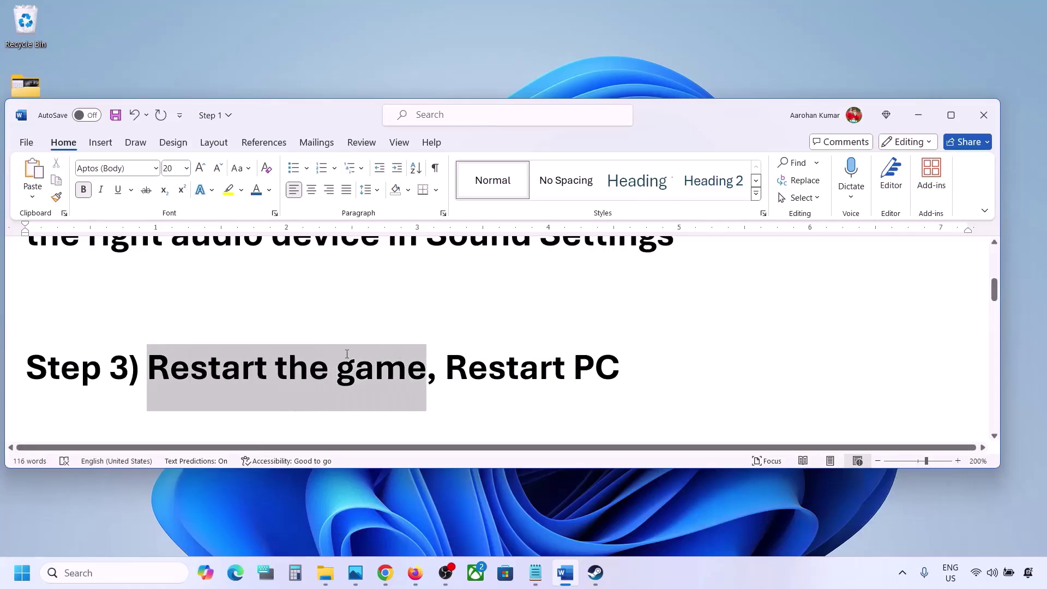
pyautogui.moveTo(445, 366); pyautogui.dragTo(619, 361)
pyautogui.scroll(-3, 333, 359)
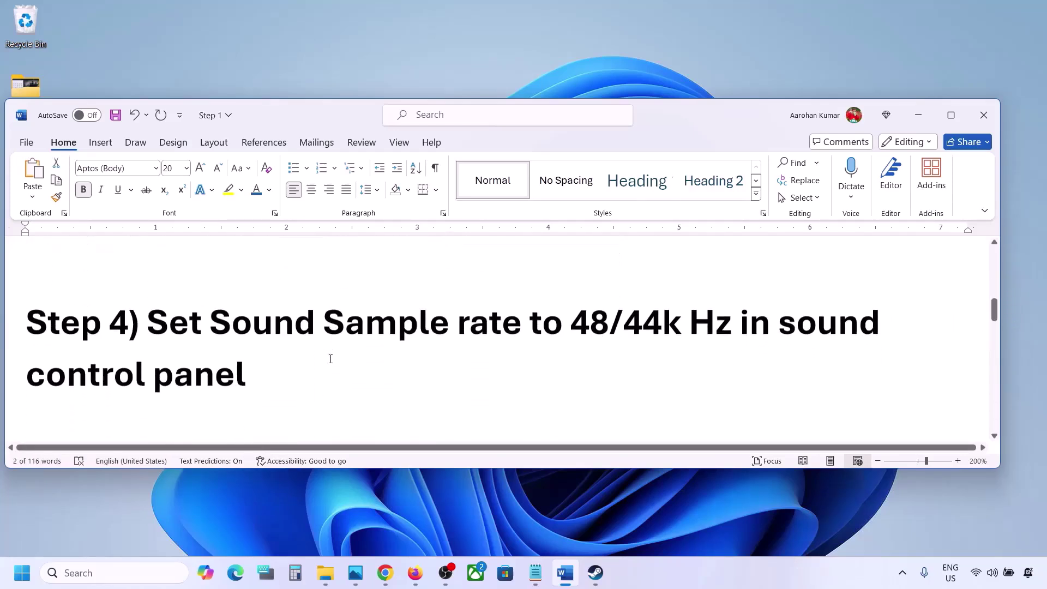
pyautogui.moveTo(153, 322); pyautogui.dragTo(647, 320)
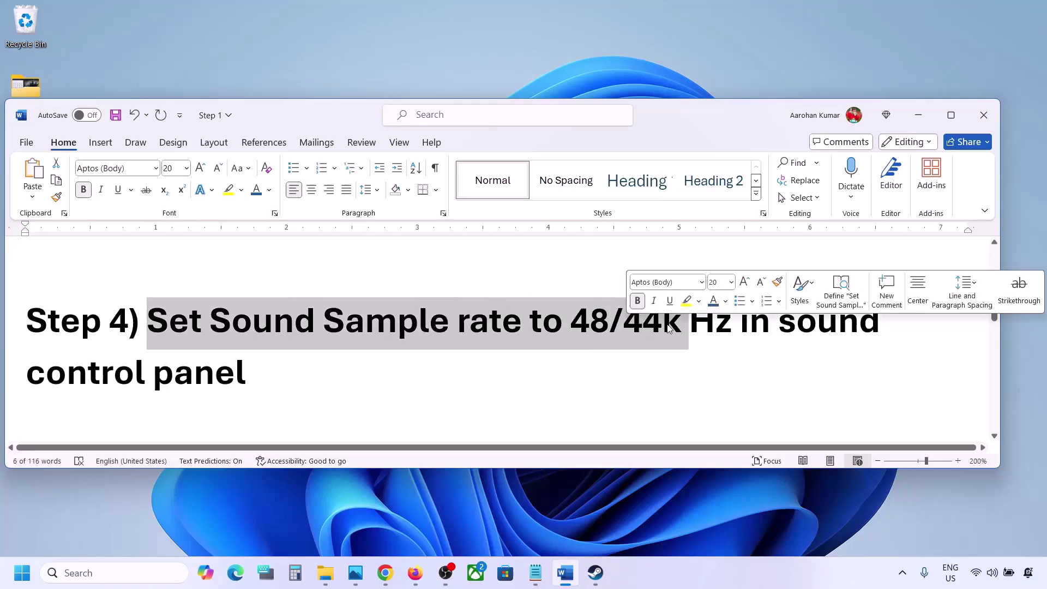
pyautogui.click(666, 324)
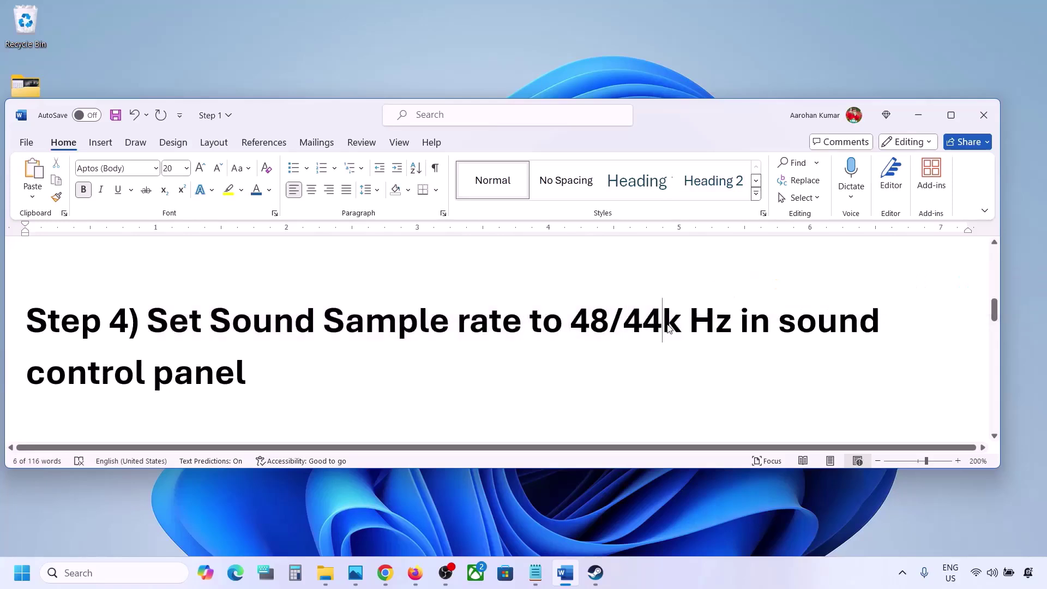
# Step: Open Control Panel by searching 'control', go to Hardware and Sound, and open the Sound dialog
pyautogui.click(69, 572)
pyautogui.write('control')
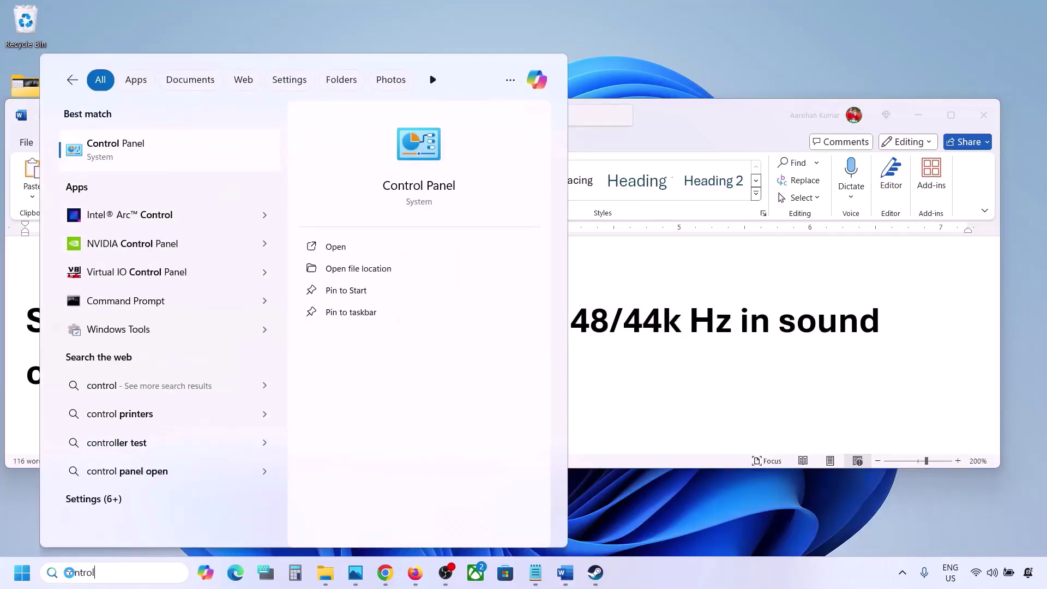
pyautogui.press('Return')
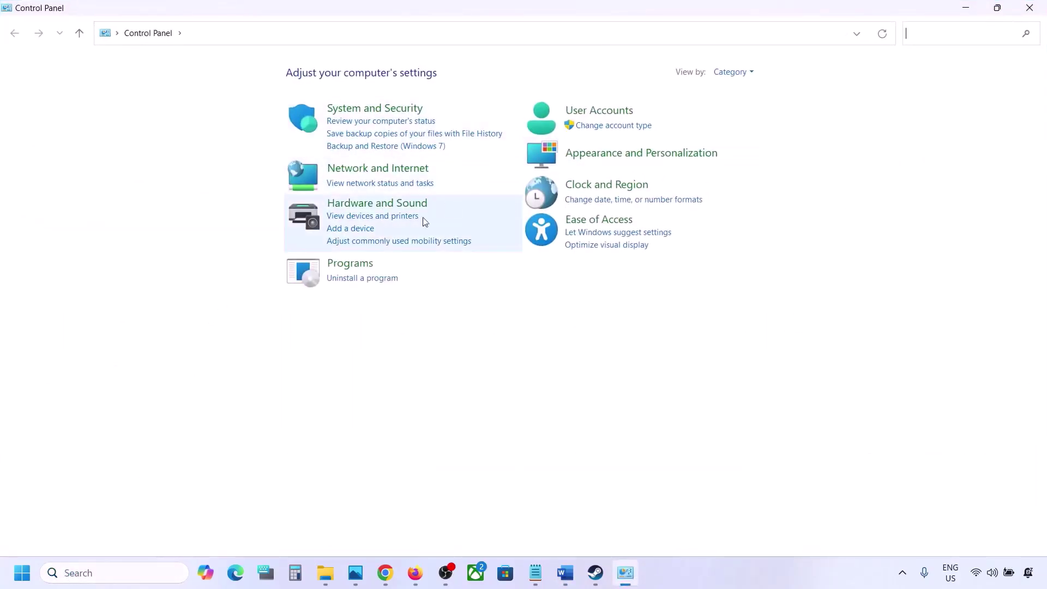
pyautogui.click(375, 205)
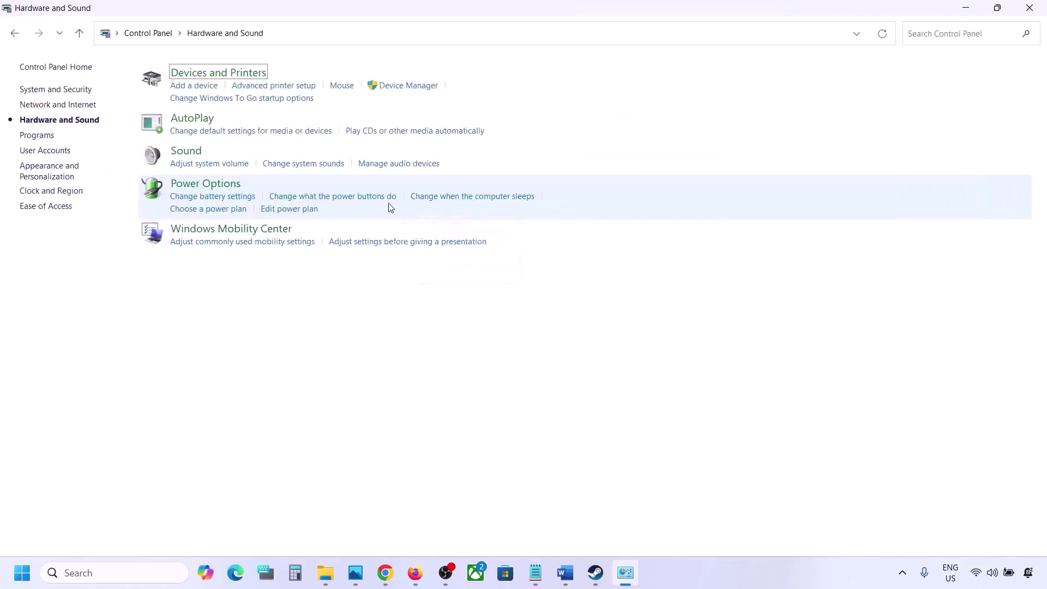
pyautogui.click(194, 153)
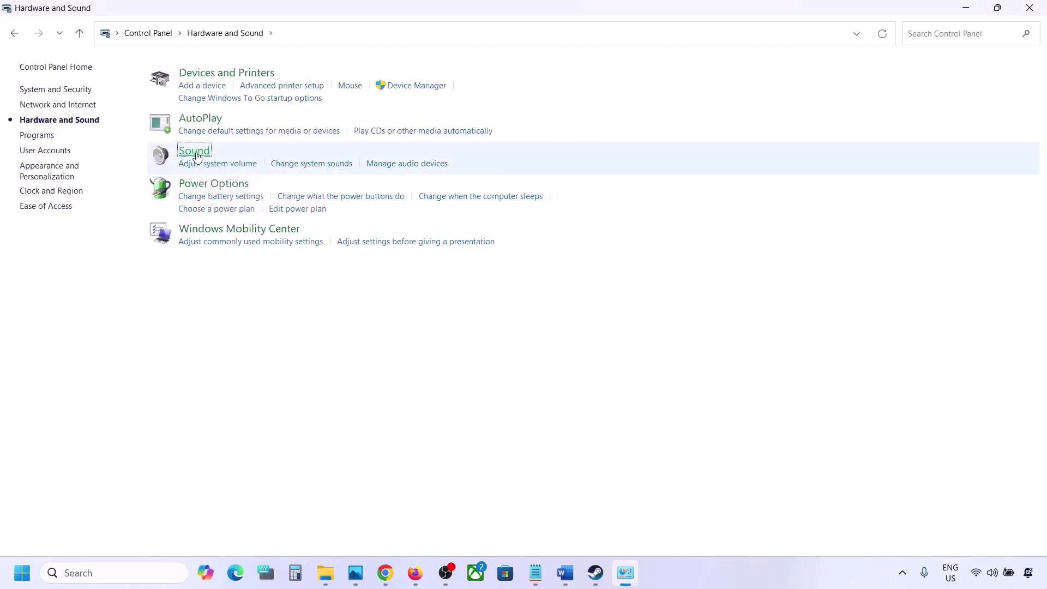
pyautogui.moveTo(216, 63); pyautogui.dragTo(473, 136)
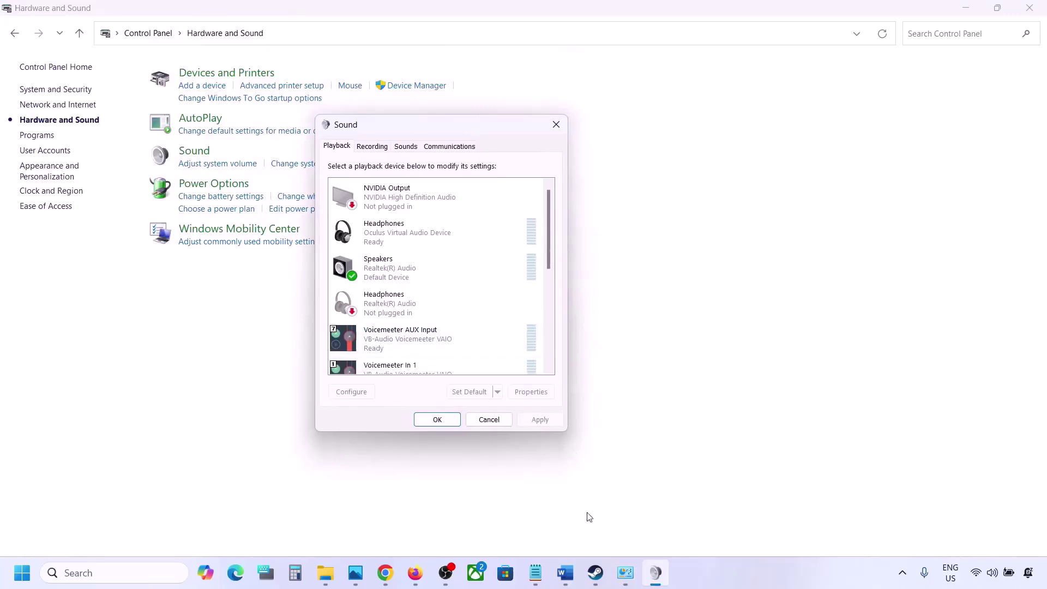
# Step: Open Speakers Properties on the Advanced tab and keep the default format at 24 bit, 48000 Hz
pyautogui.click(566, 572)
pyautogui.click(566, 573)
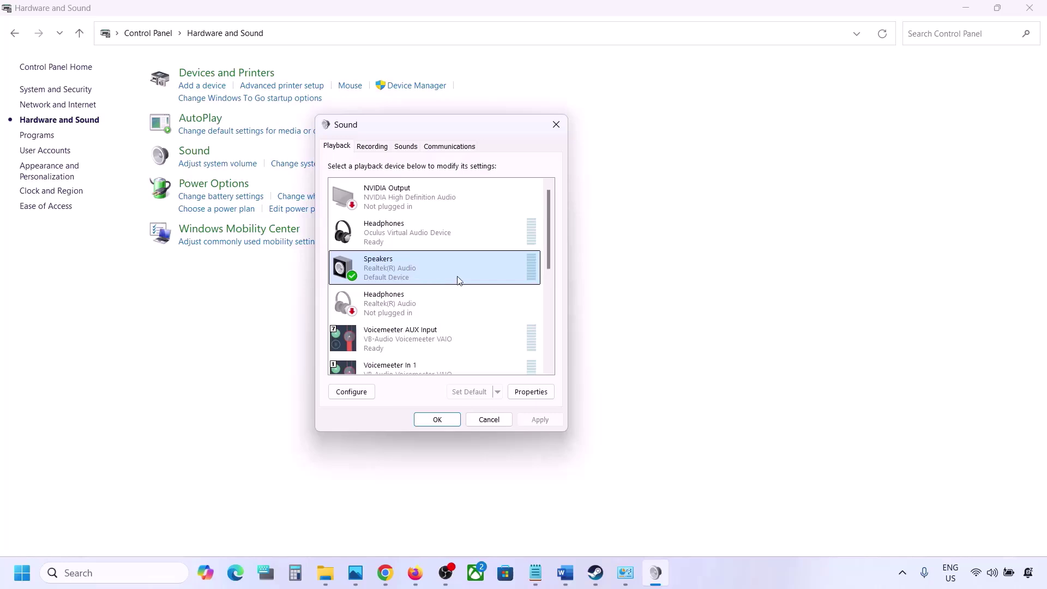
pyautogui.rightClick(443, 274)
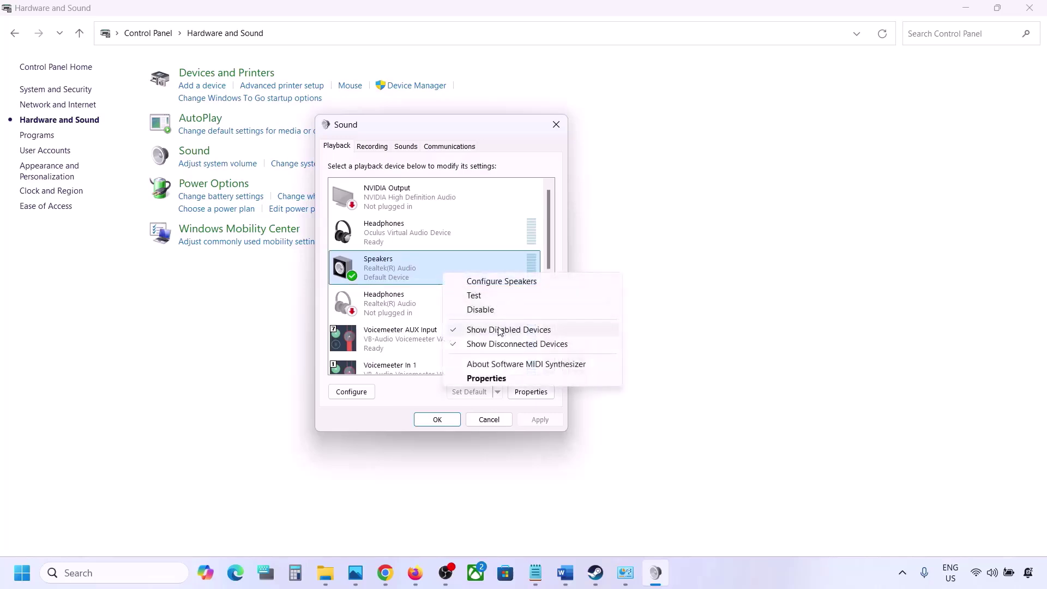
pyautogui.click(495, 379)
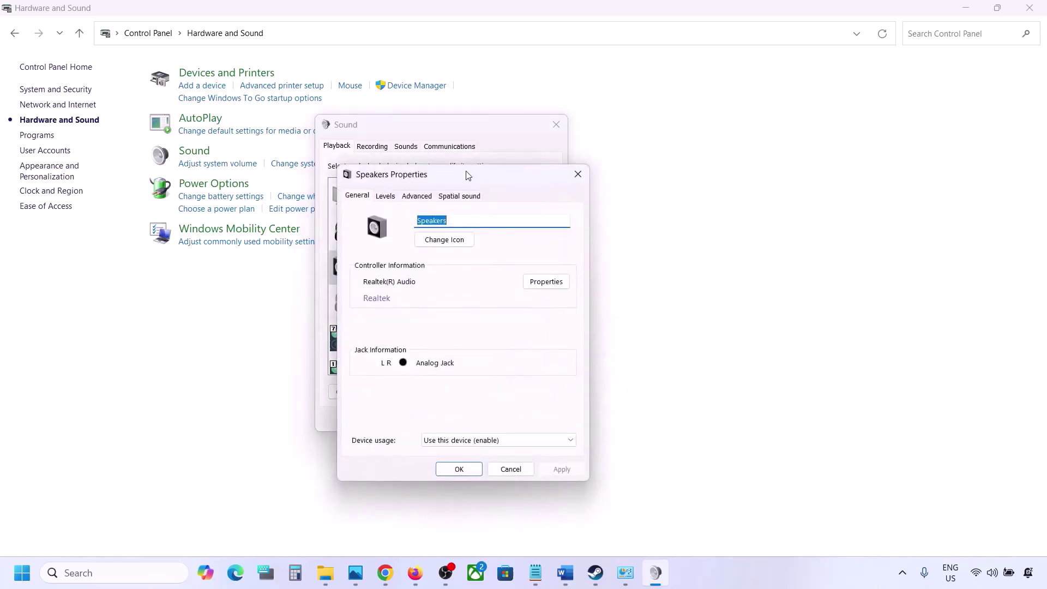
pyautogui.moveTo(468, 174); pyautogui.dragTo(523, 125)
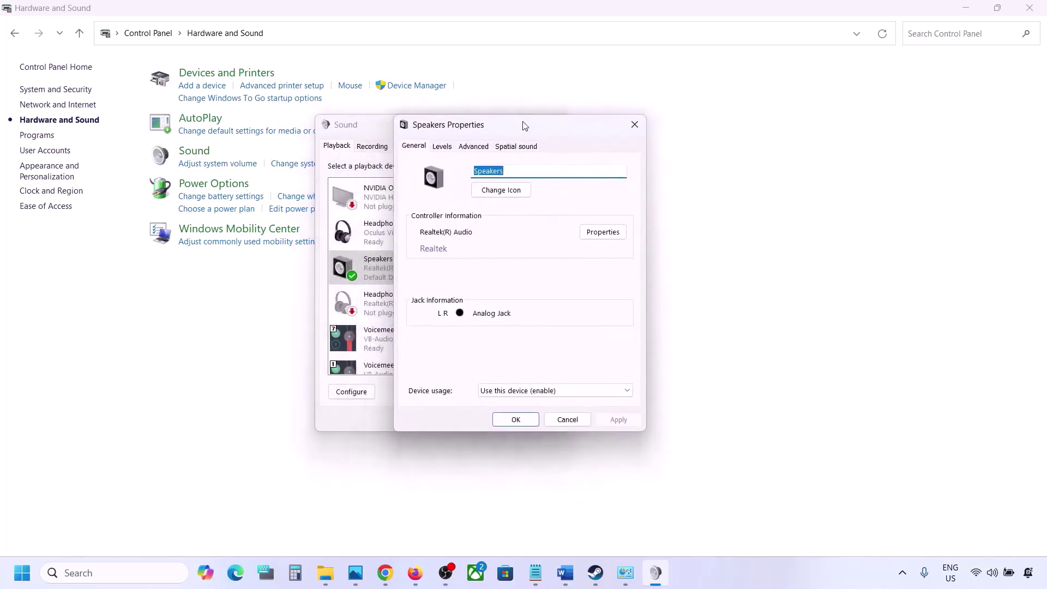
pyautogui.click(472, 148)
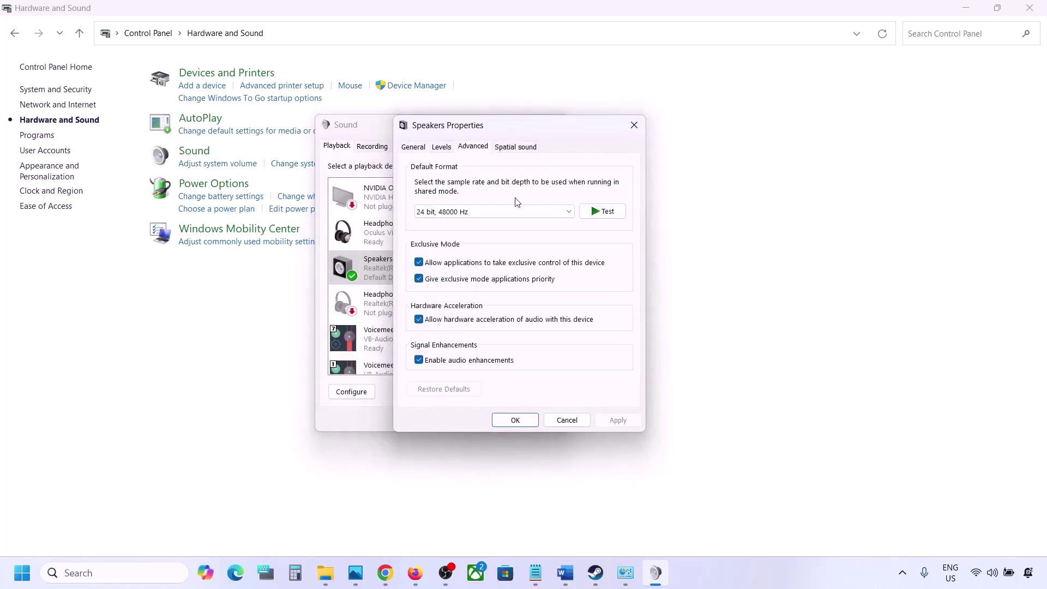
pyautogui.click(571, 216)
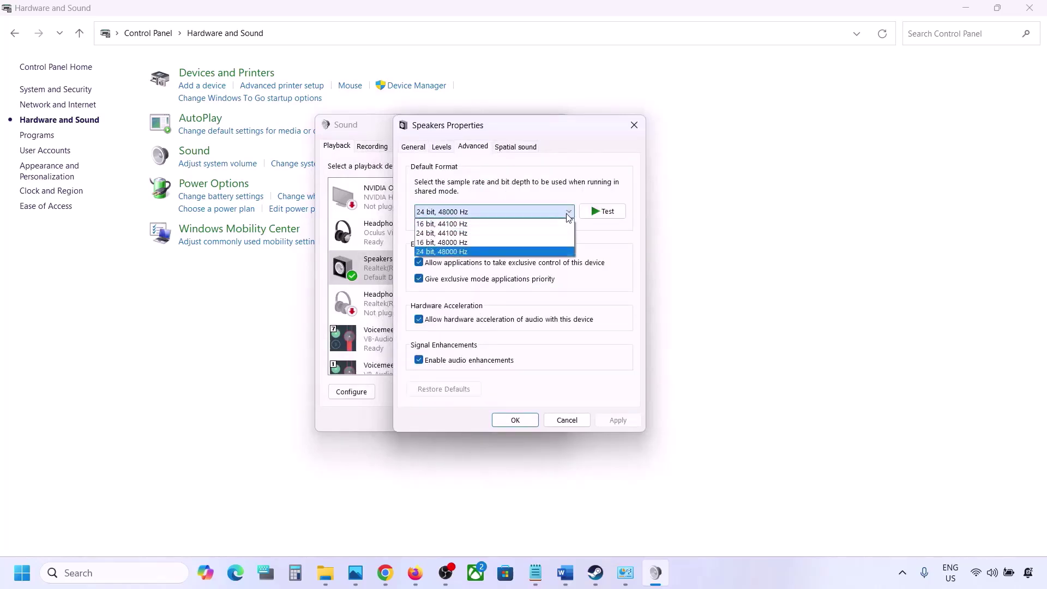
pyautogui.click(613, 266)
pyautogui.click(566, 573)
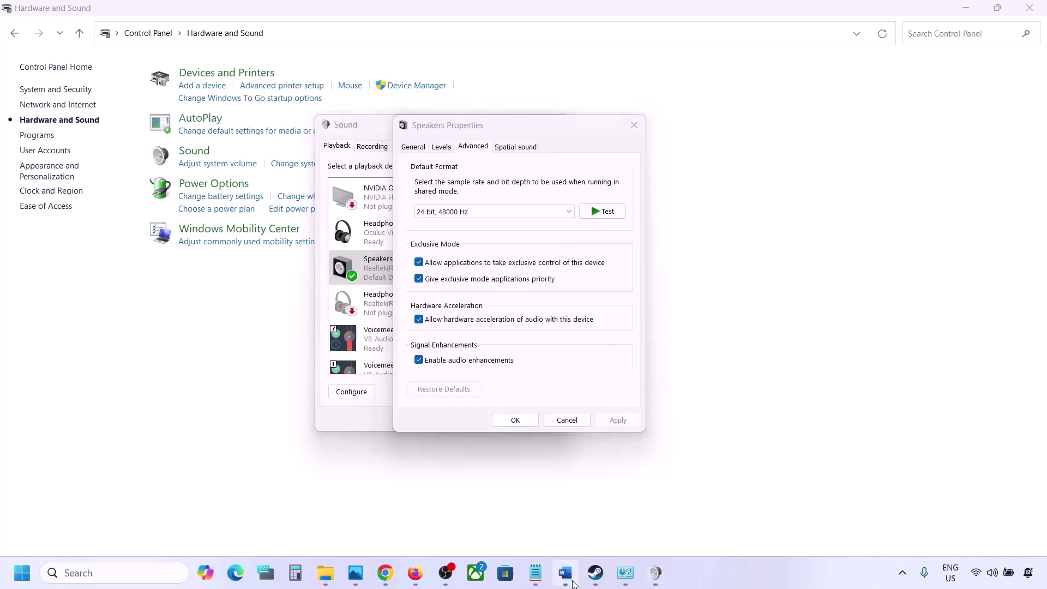
# Step: Mark the 48/44k rate in the notes, minimize Word, and apply 24 bit, 48000 Hz
pyautogui.moveTo(572, 325); pyautogui.dragTo(689, 323)
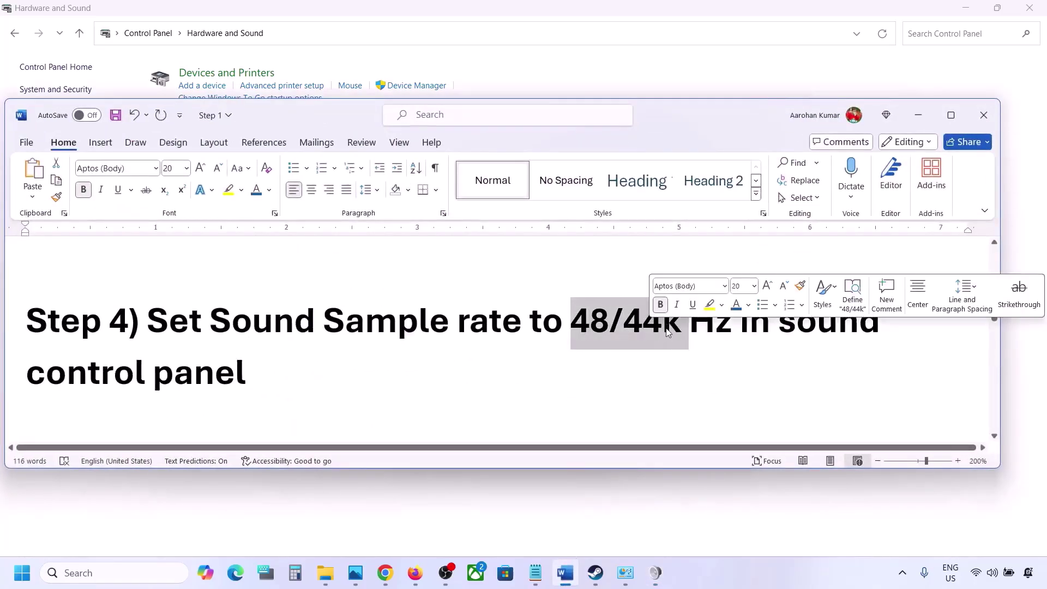
pyautogui.click(918, 115)
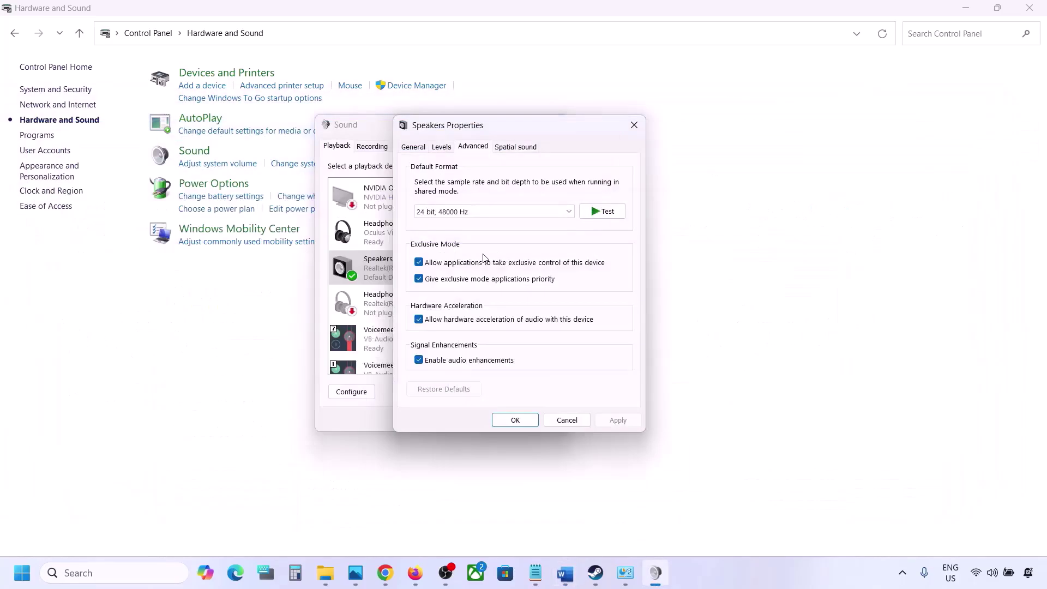
pyautogui.click(504, 217)
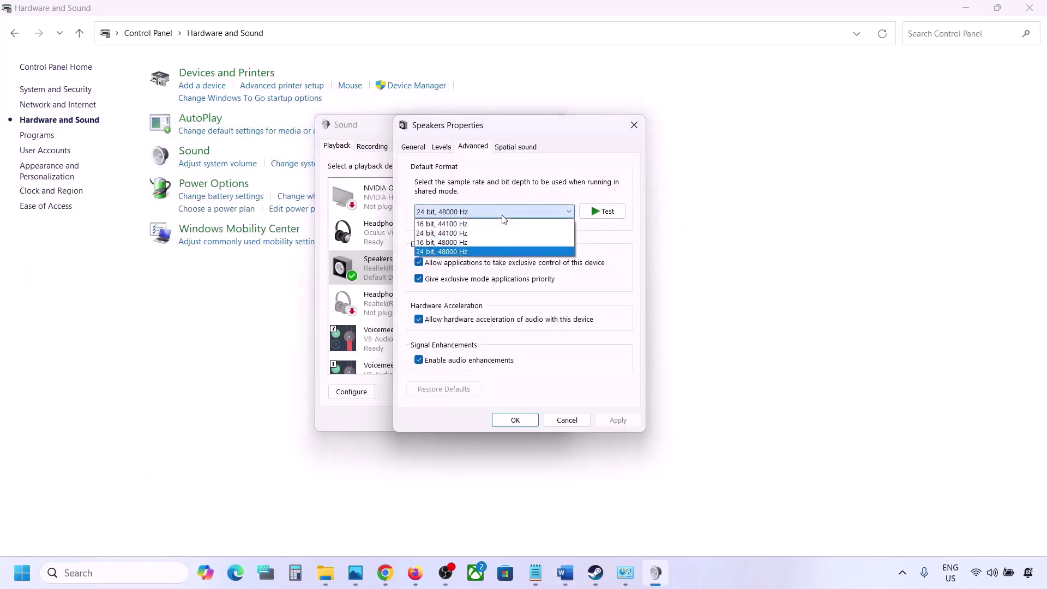
pyautogui.click(458, 254)
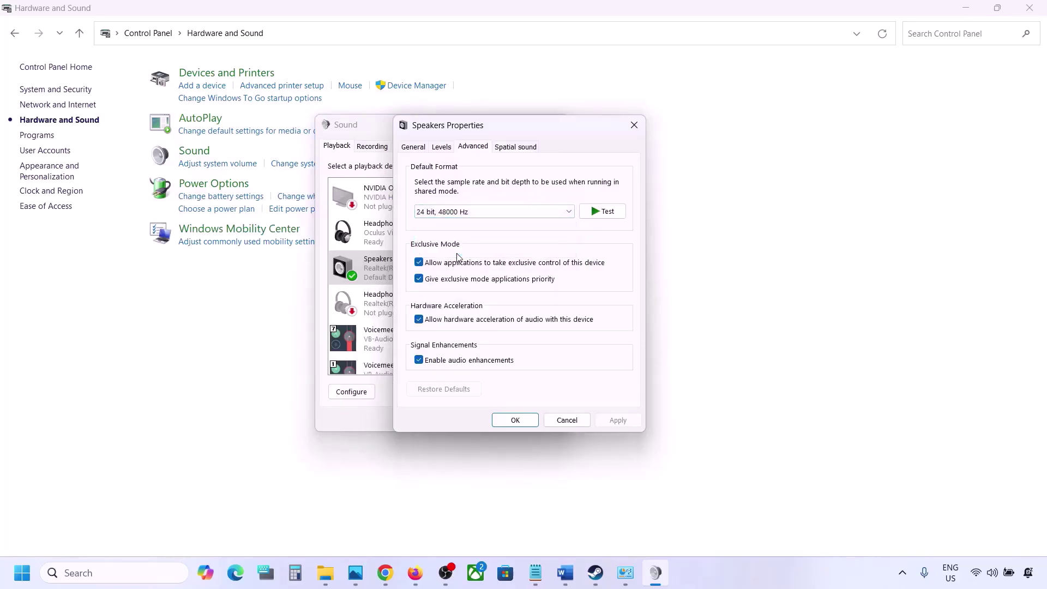
pyautogui.click(617, 421)
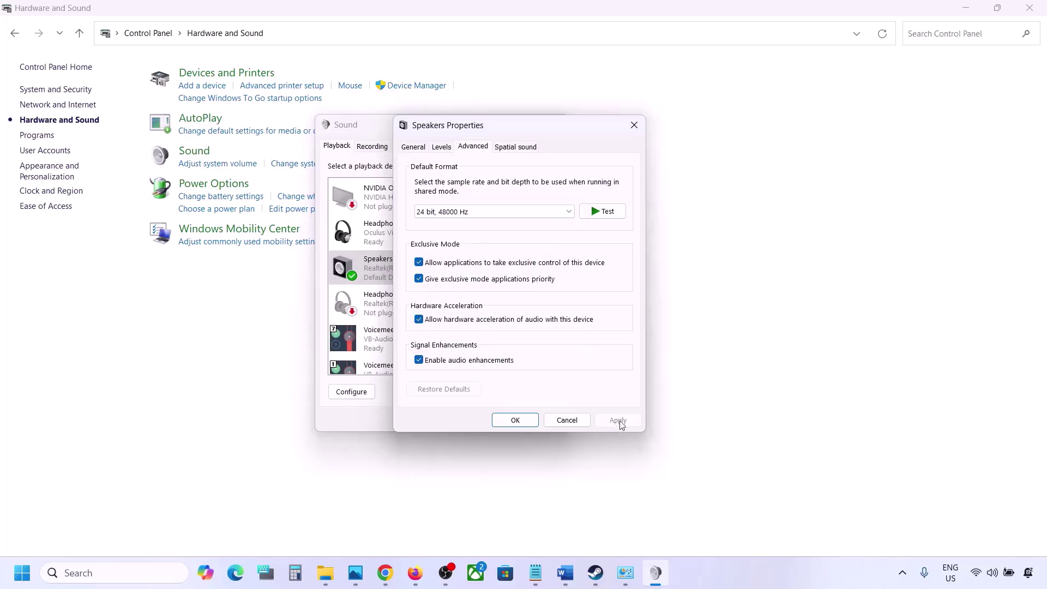
# Step: Switch the Speakers default format to 24 bit, 44100 Hz and confirm the in-use device change
pyautogui.click(526, 214)
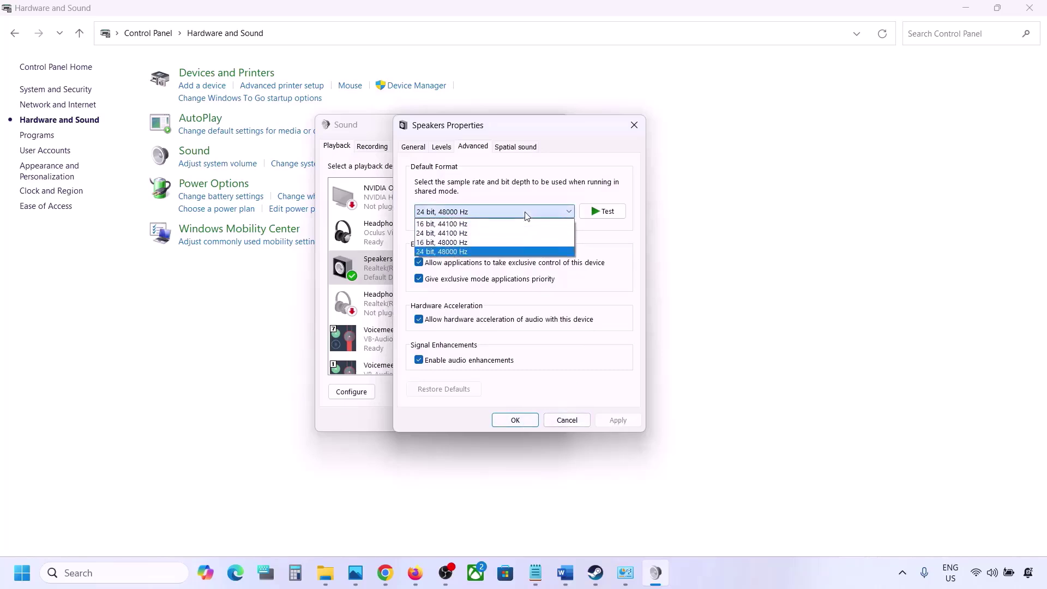
pyautogui.click(464, 234)
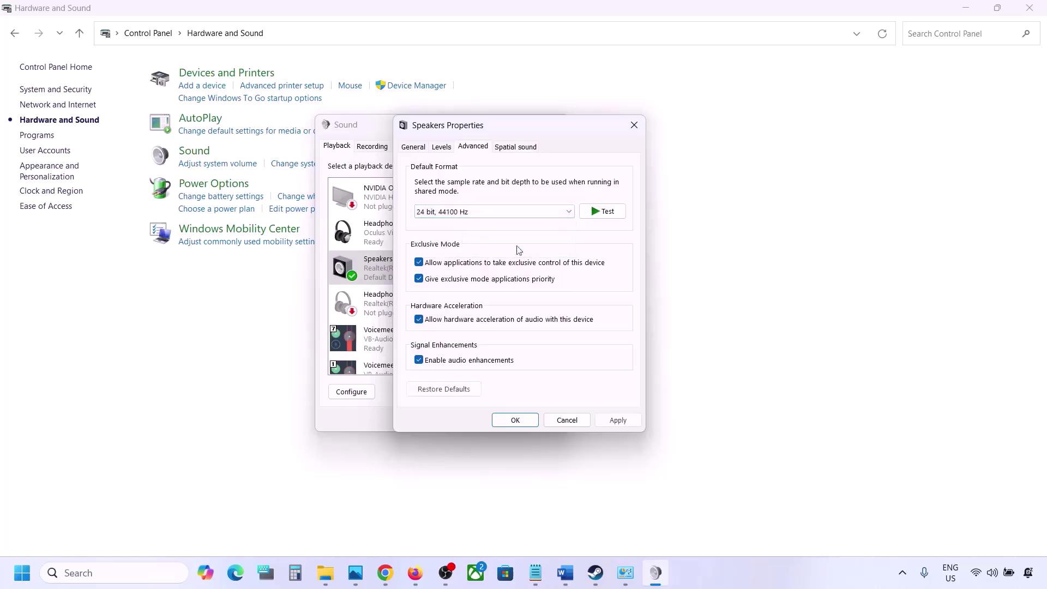
pyautogui.click(607, 425)
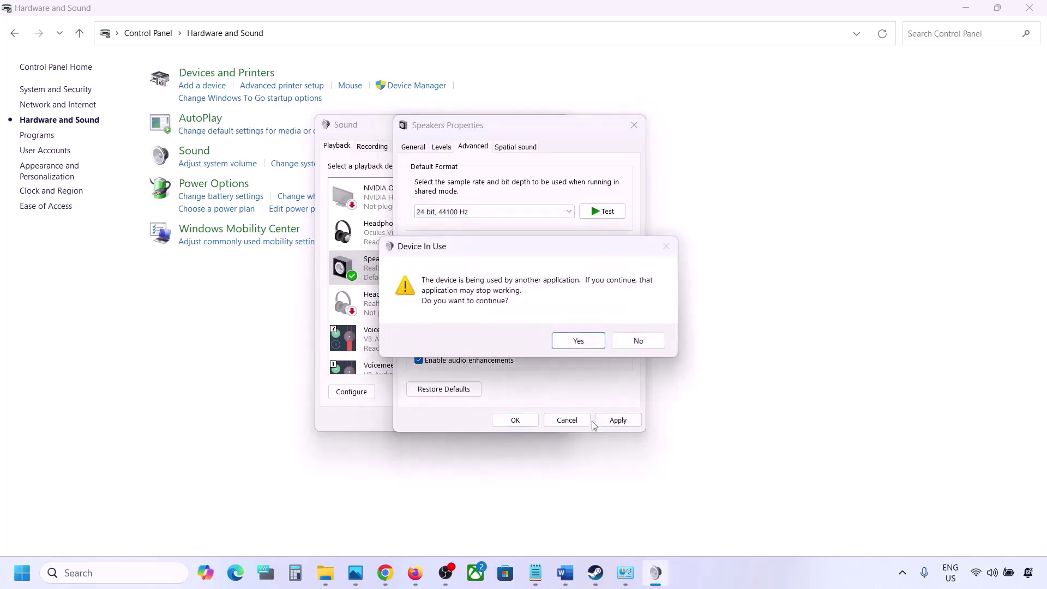
pyautogui.click(578, 342)
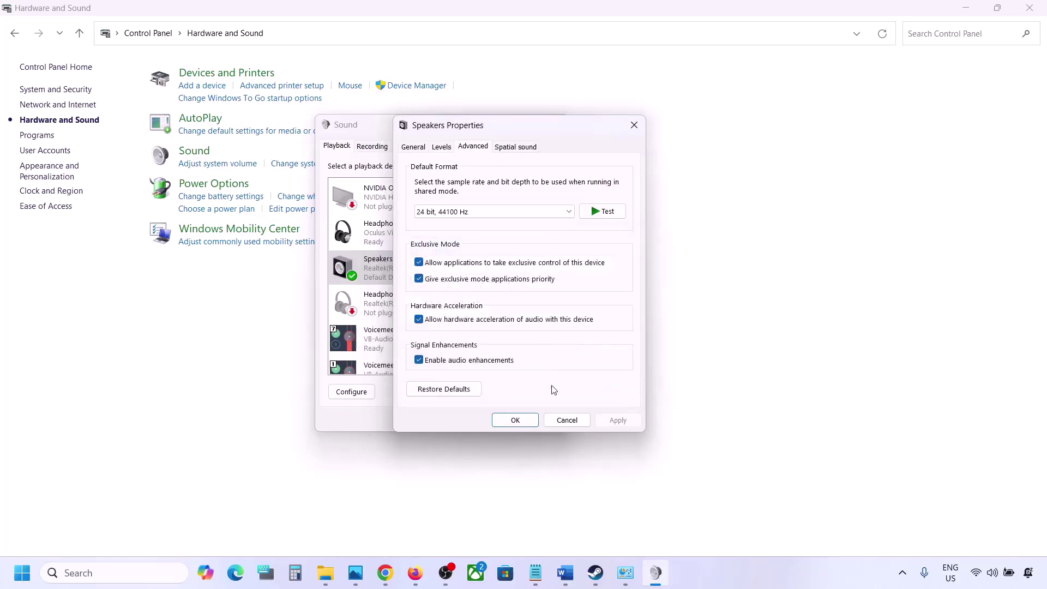
# Step: Revert the format to 24 bit, 48000 Hz, apply it, and close both Sound dialogs with OK
pyautogui.click(473, 210)
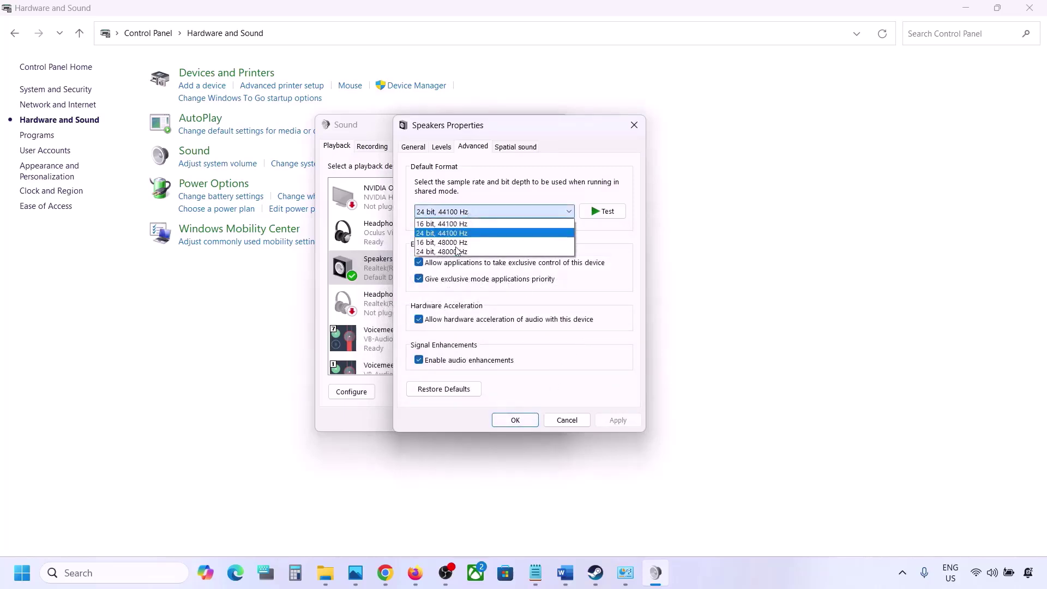
pyautogui.click(453, 251)
pyautogui.click(616, 420)
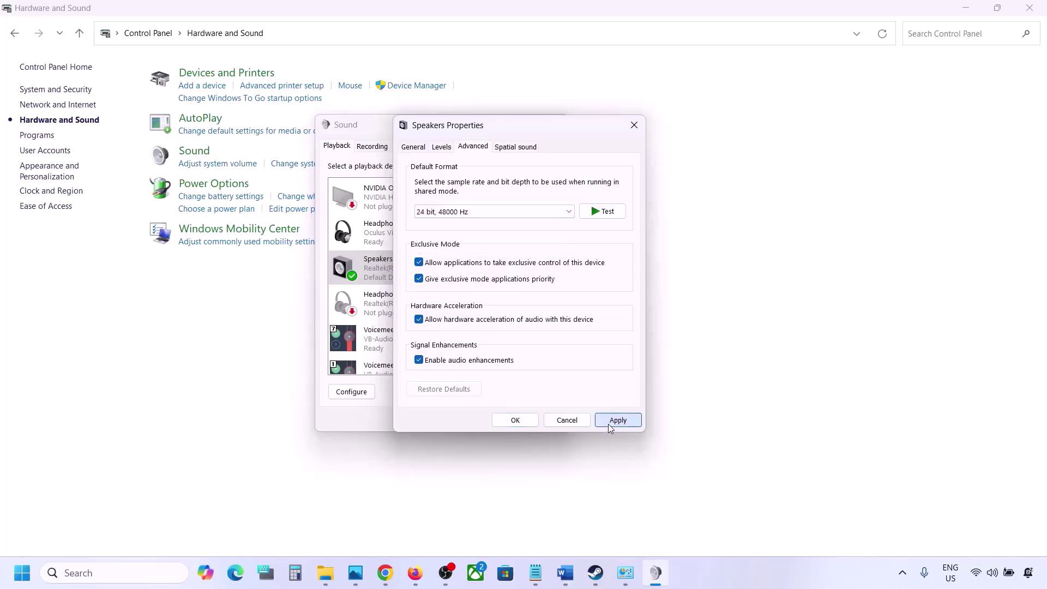
pyautogui.click(513, 421)
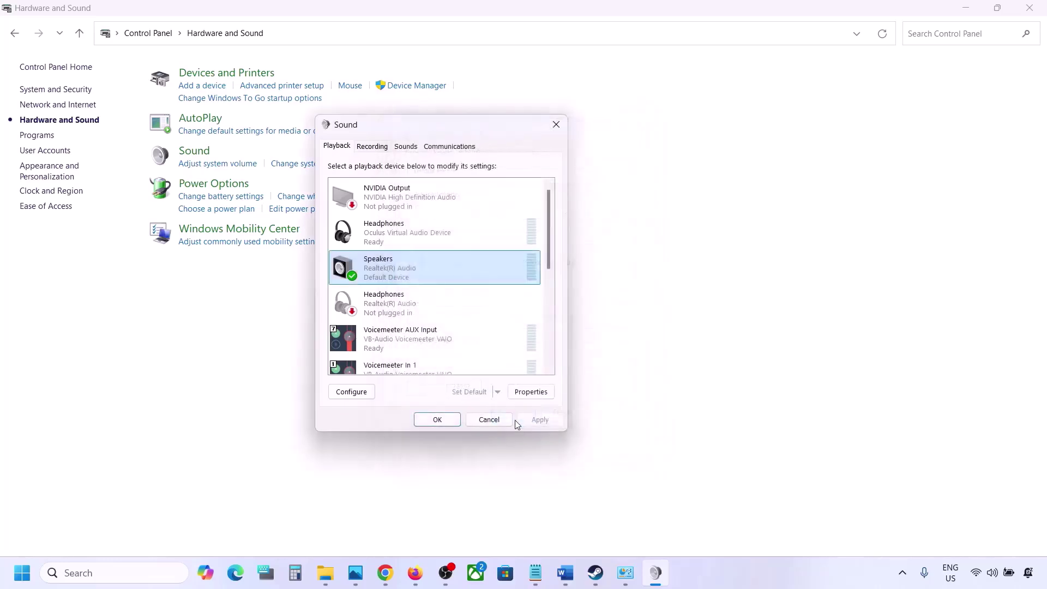
pyautogui.click(437, 419)
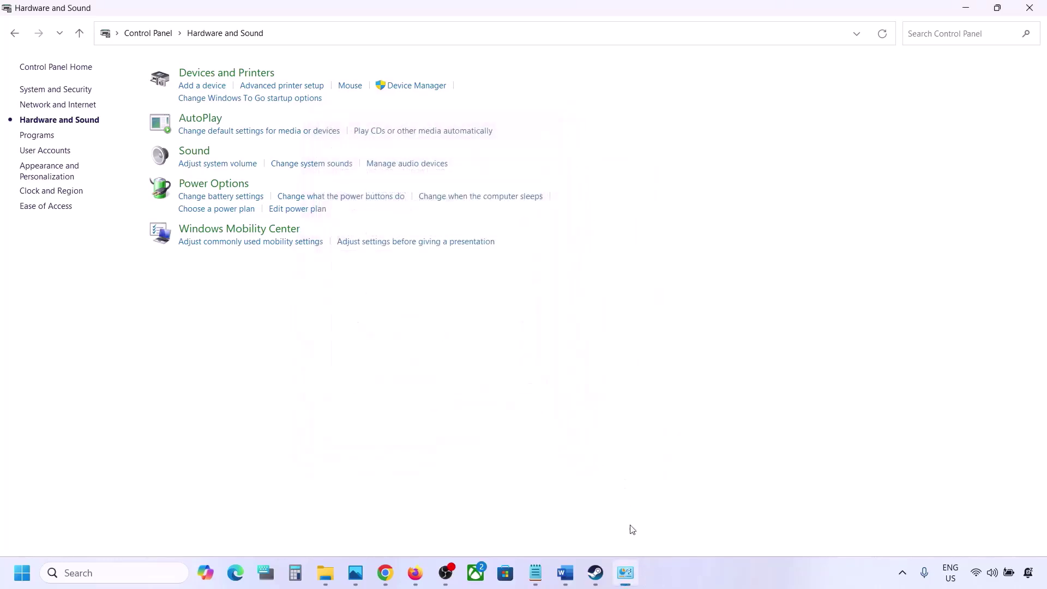
# Step: In the Word guide, highlight Step 5's controller advice and Step 6's 'Turn off Spatial Sound' instruction
pyautogui.click(565, 573)
pyautogui.scroll(-5, 432, 344)
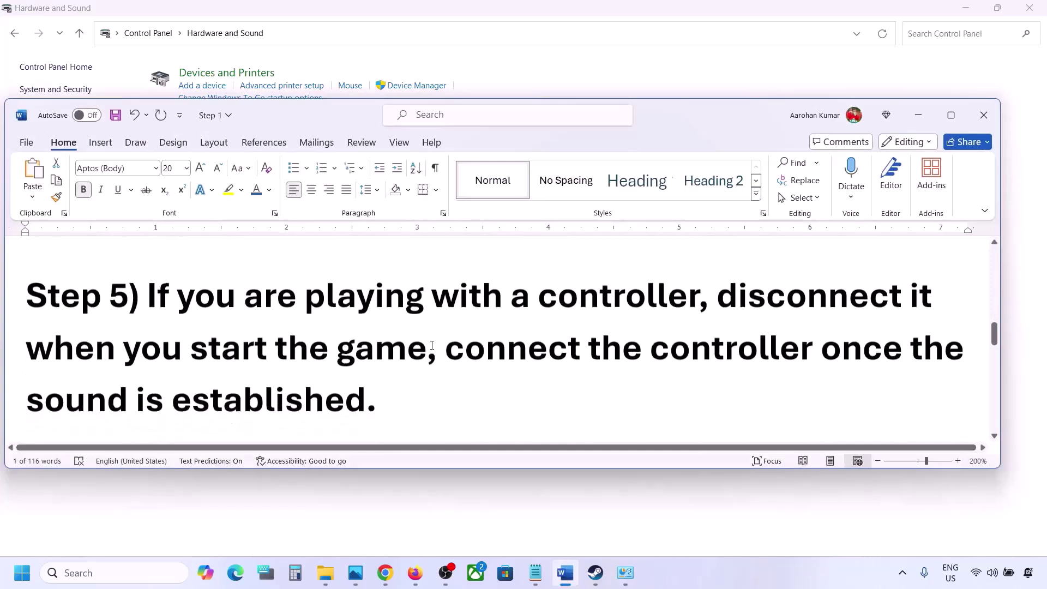
pyautogui.moveTo(170, 302); pyautogui.dragTo(368, 389)
pyautogui.click(368, 389)
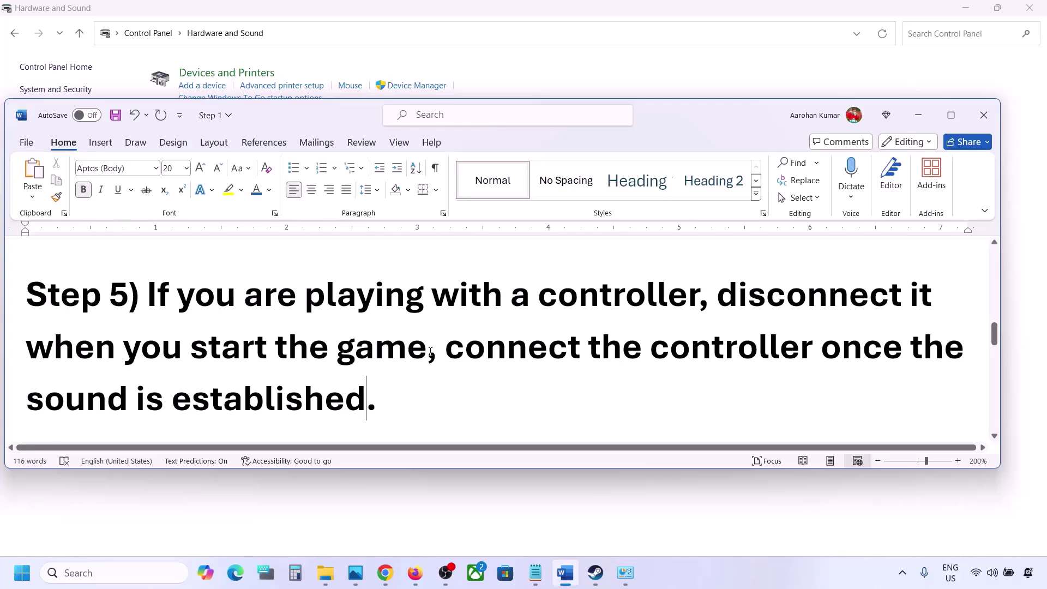
pyautogui.scroll(-3, 430, 351)
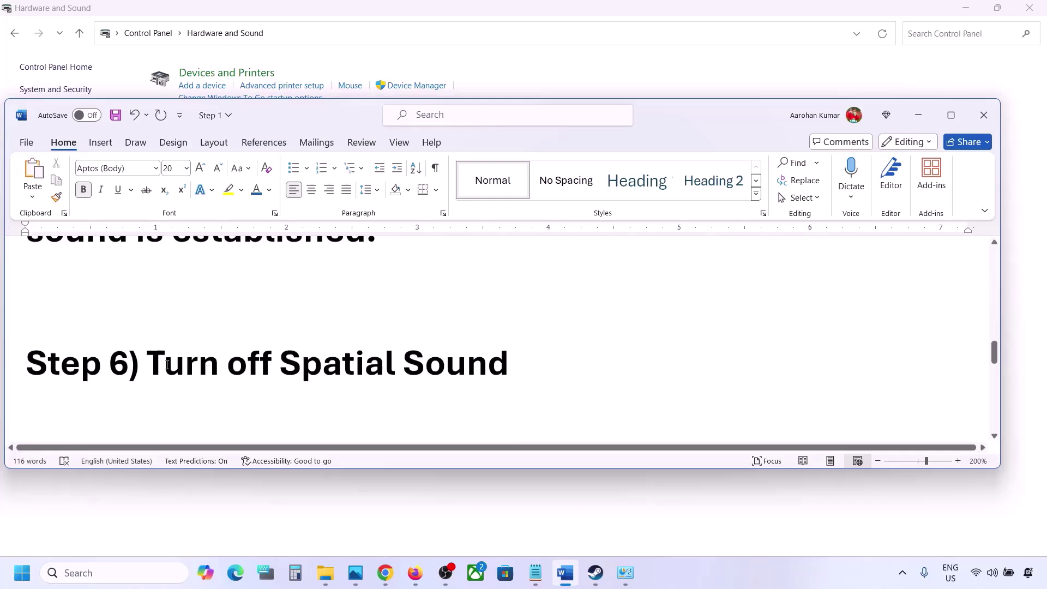
pyautogui.keyDown('shift'); pyautogui.click(509, 360); pyautogui.keyUp('shift')
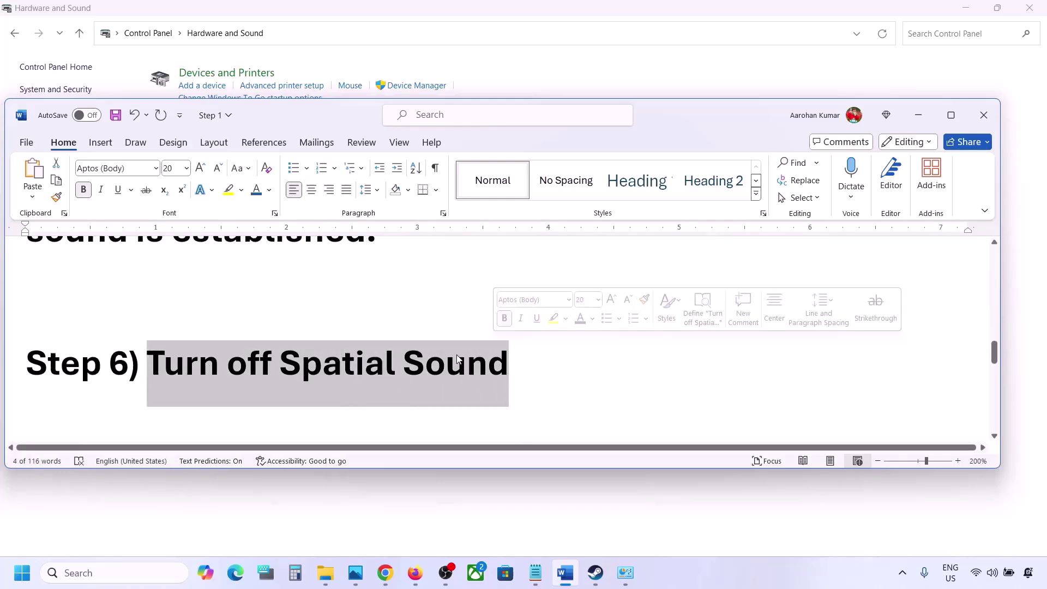
pyautogui.click(103, 573)
# Step: Open Control Panel's Sound settings via Hardware and Sound, searching 'control', and centre the window
pyautogui.write('control')
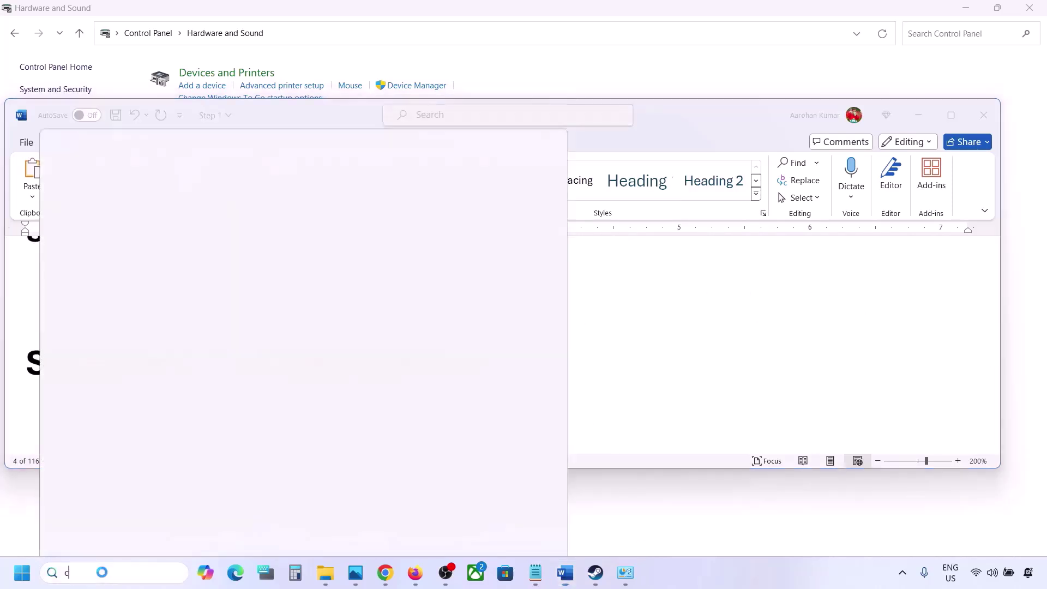
pyautogui.press('Return')
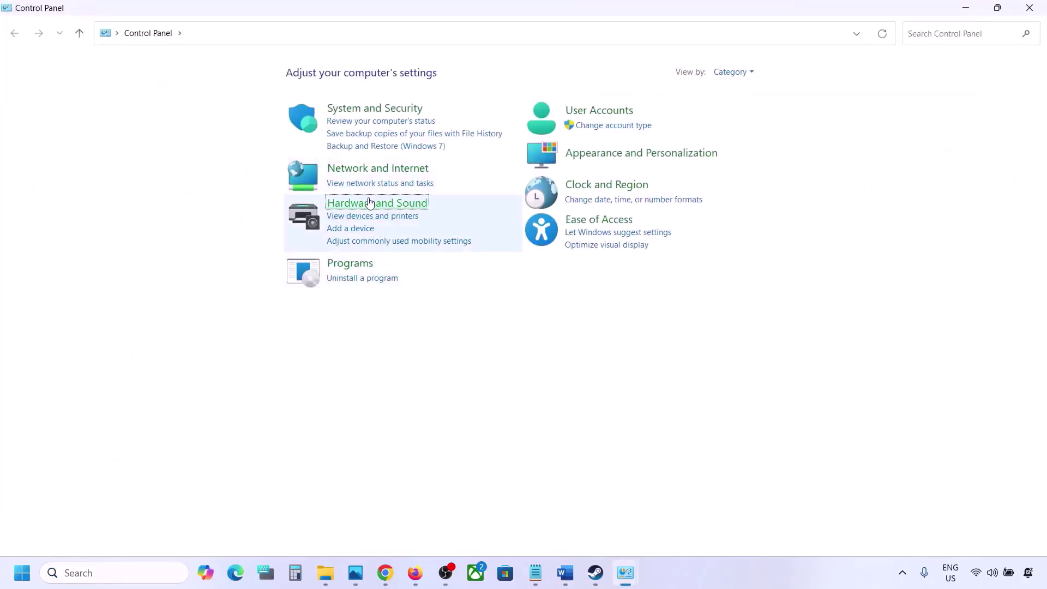
pyautogui.click(368, 204)
pyautogui.click(201, 156)
pyautogui.moveTo(207, 74); pyautogui.dragTo(452, 122)
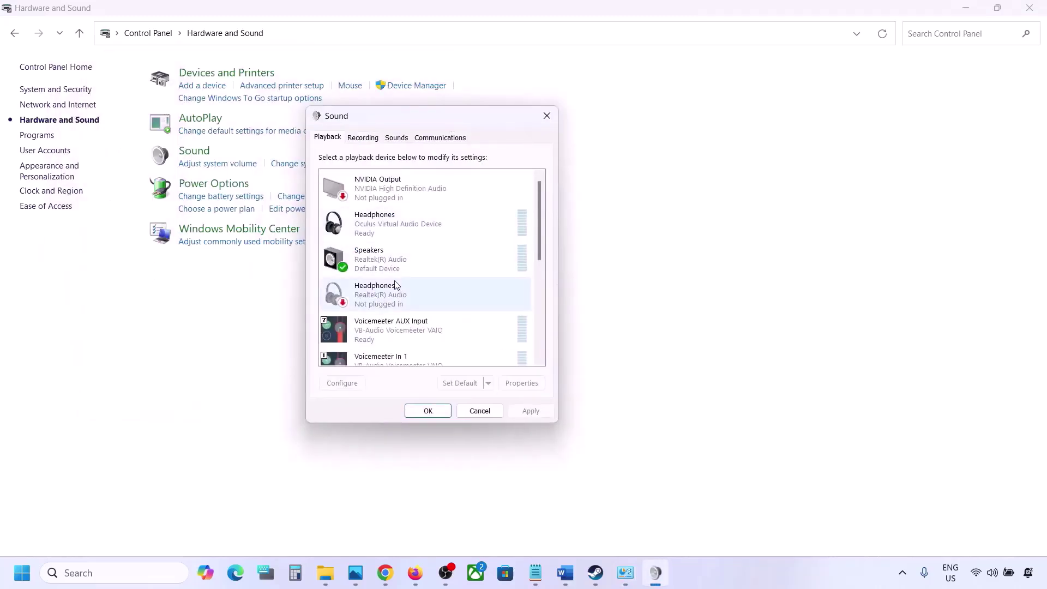
# Step: Set the Speakers' Spatial sound format to Off, apply it, and close both Sound dialogs
pyautogui.click(403, 264)
pyautogui.rightClick(404, 264)
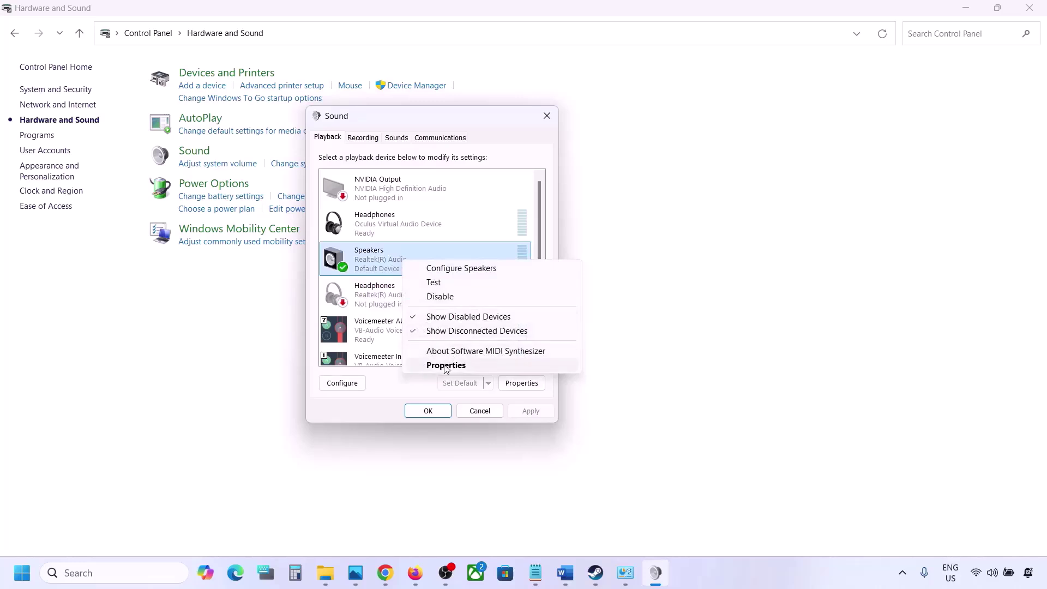
pyautogui.click(445, 366)
pyautogui.click(457, 191)
pyautogui.click(384, 251)
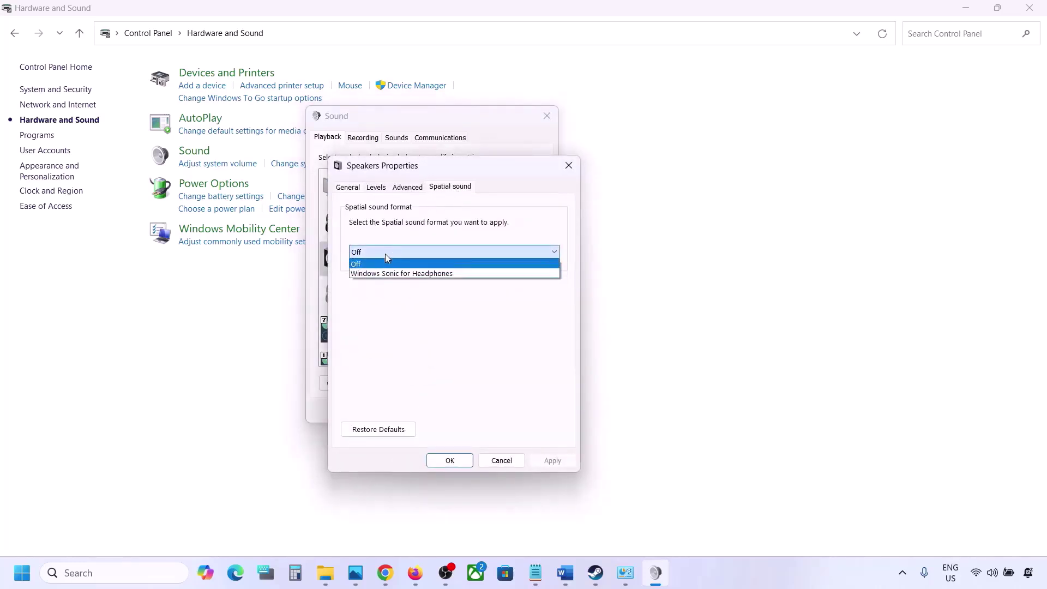
pyautogui.click(360, 264)
pyautogui.click(550, 461)
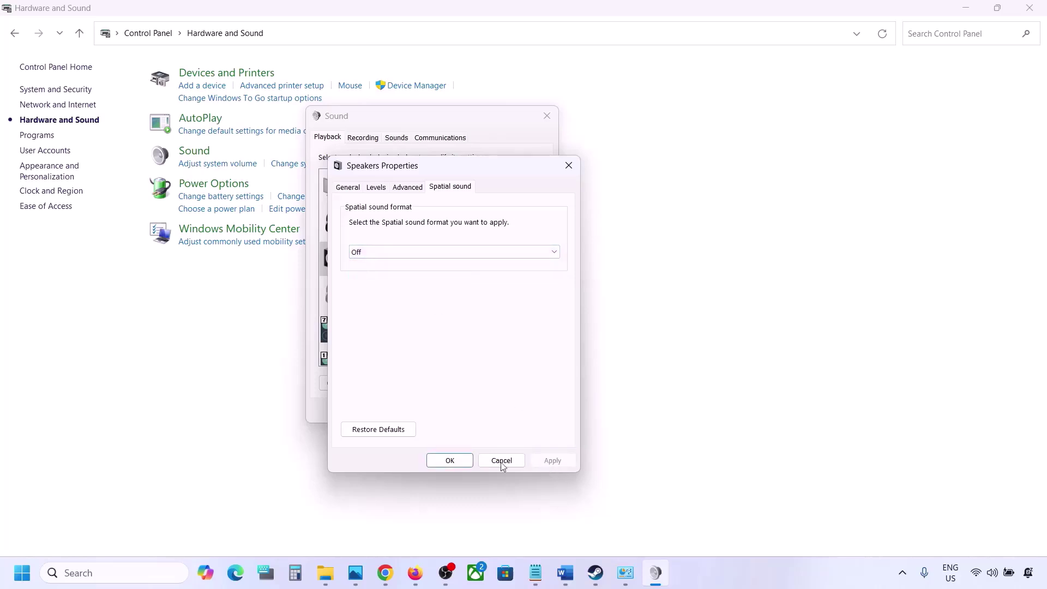
pyautogui.click(457, 462)
pyautogui.click(441, 411)
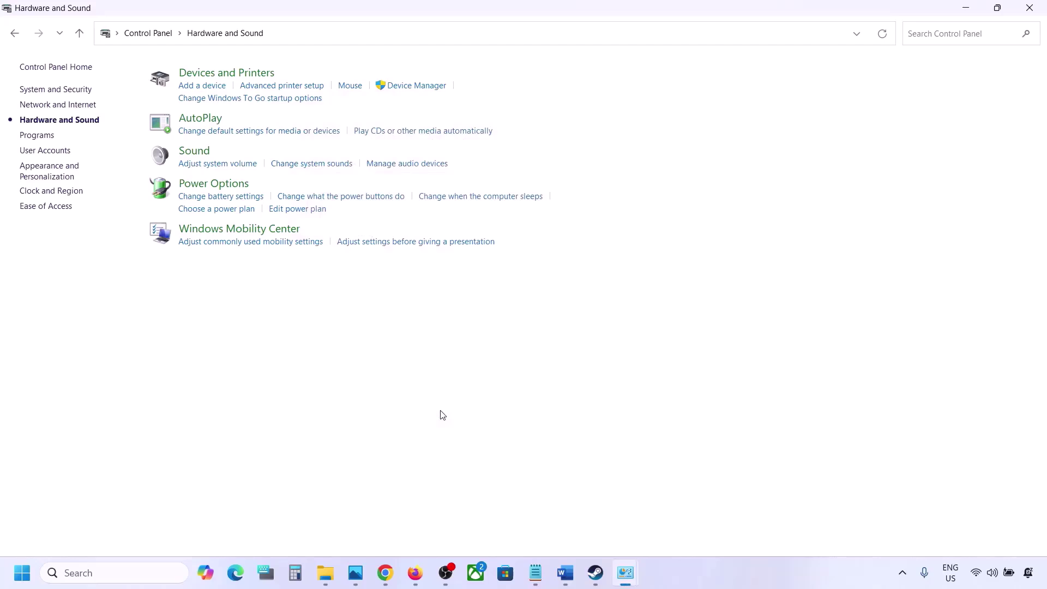
# Step: Close Control Panel, maximize Word, and highlight Step 7 about disabling Oculus/voicemeeter devices
pyautogui.click(1029, 9)
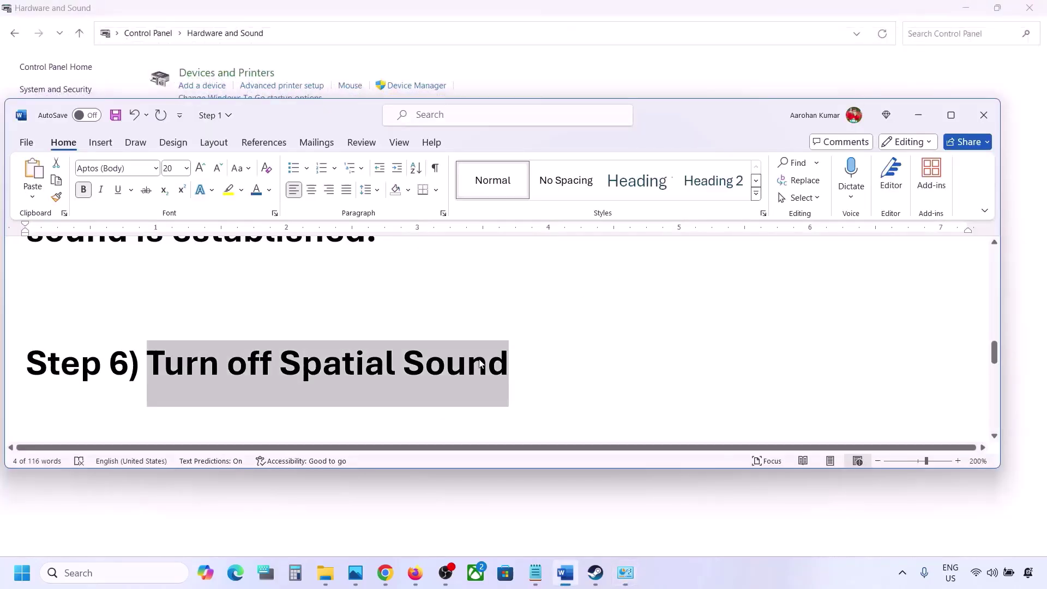
pyautogui.scroll(-5, 480, 365)
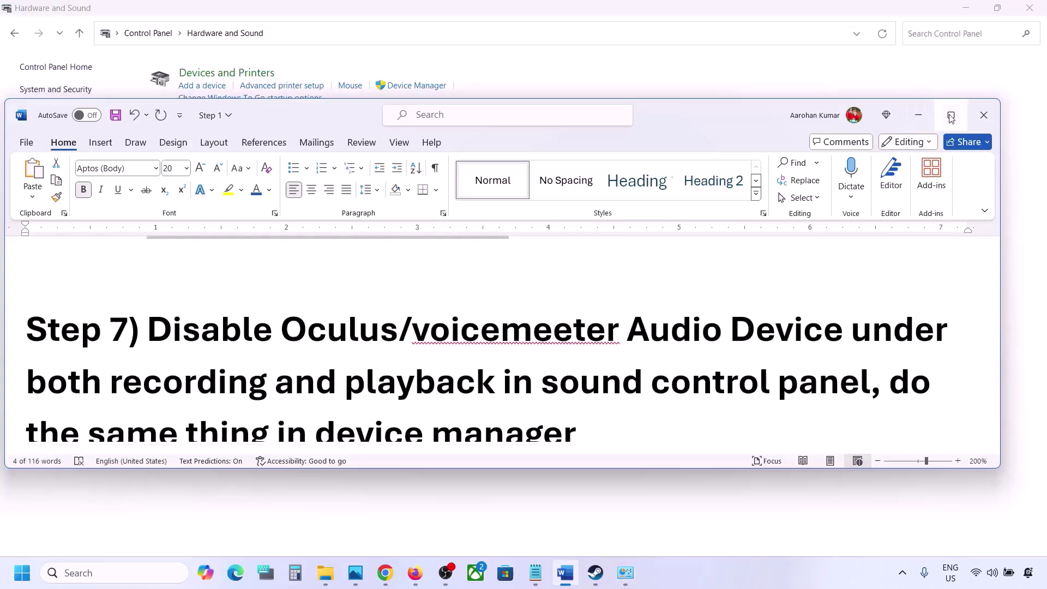
pyautogui.click(951, 116)
pyautogui.scroll(2, 277, 351)
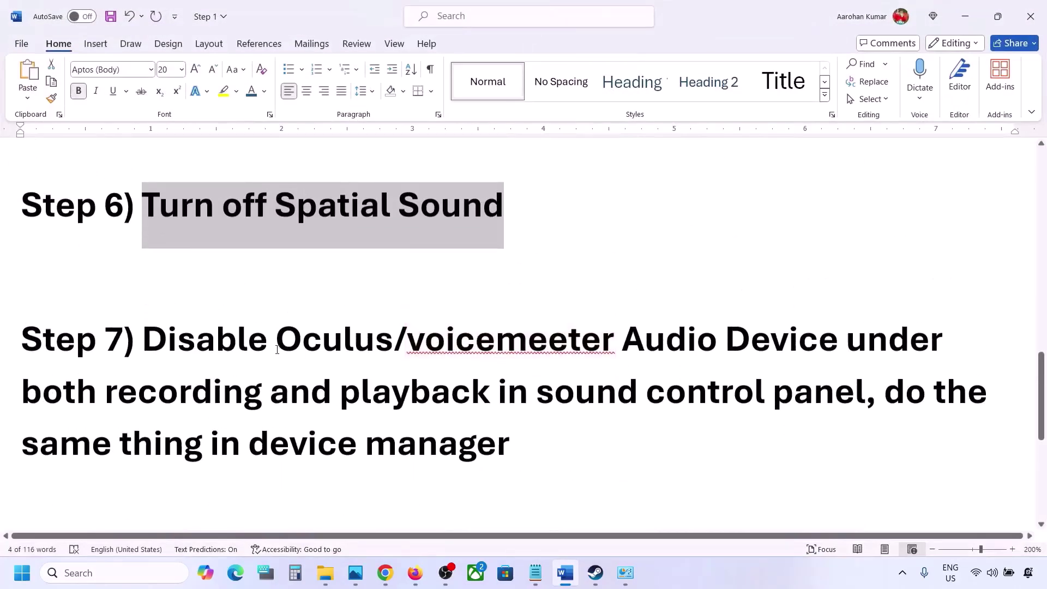
pyautogui.moveTo(277, 347); pyautogui.dragTo(558, 352)
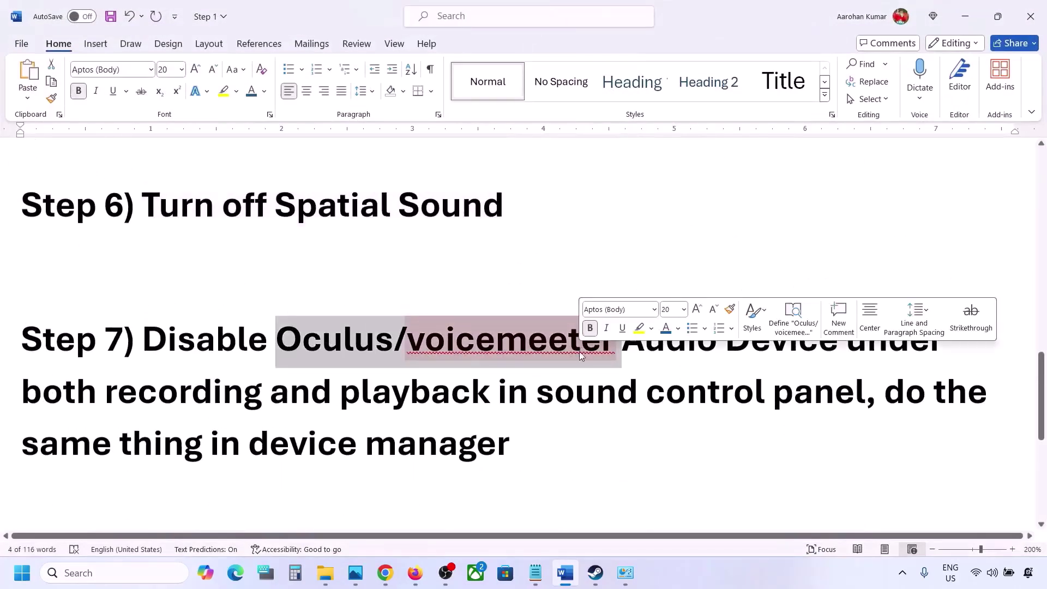
pyautogui.click(665, 343)
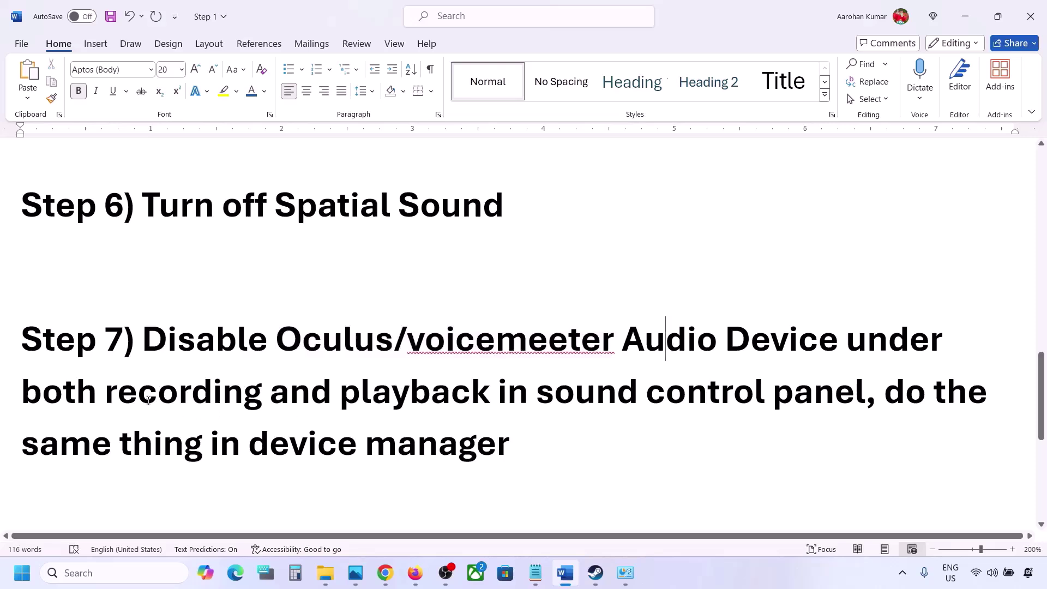
pyautogui.moveTo(166, 325); pyautogui.dragTo(768, 395)
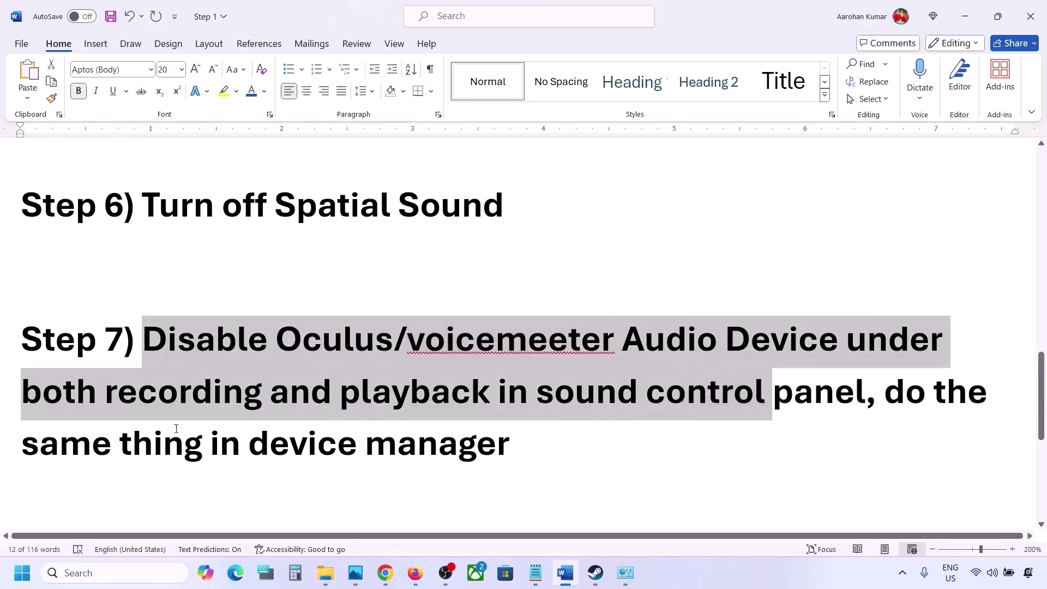
pyautogui.moveTo(133, 445); pyautogui.dragTo(518, 446)
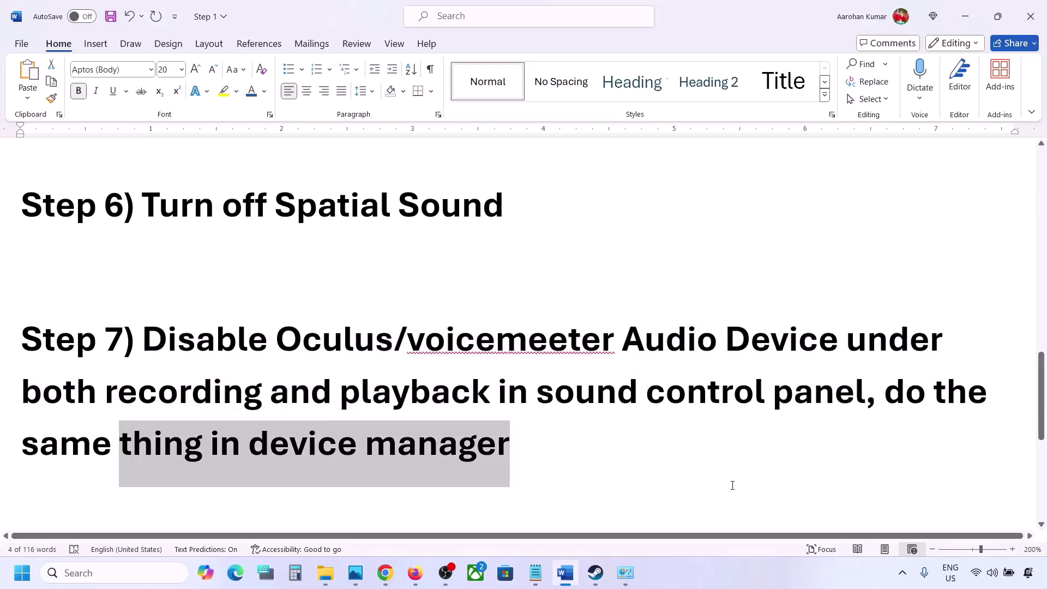
# Step: Open Control Panel's Sound settings through Hardware and Sound, searching 'control'
pyautogui.click(112, 571)
pyautogui.write('control')
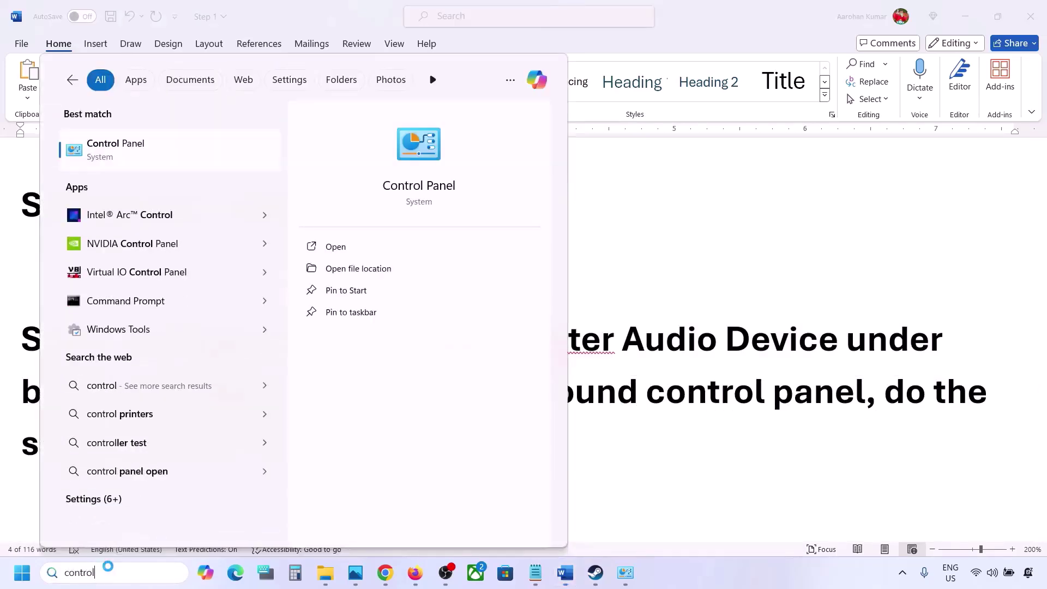
pyautogui.press('Return')
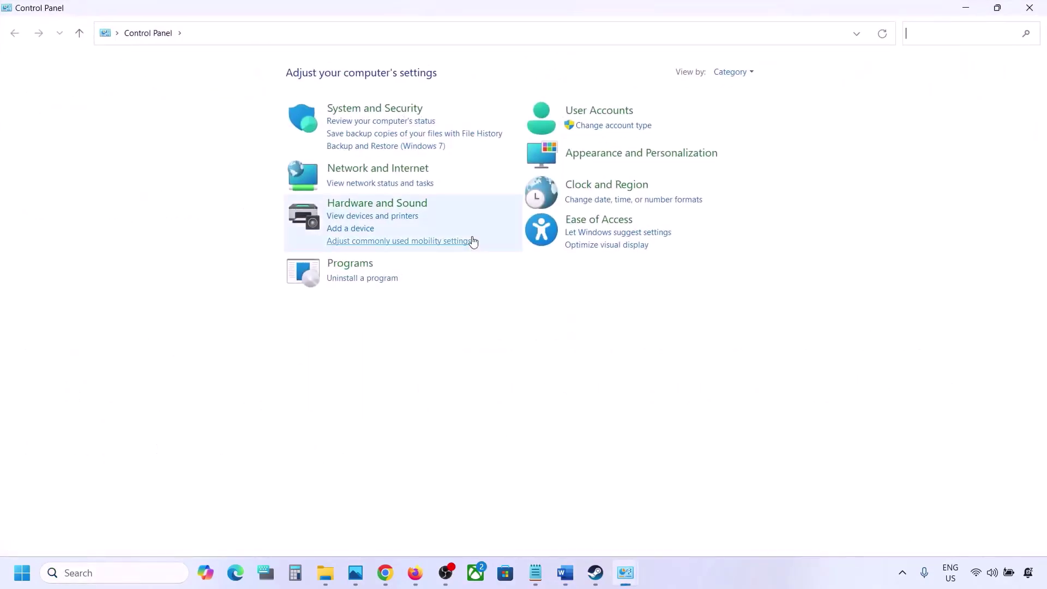
pyautogui.click(355, 203)
pyautogui.click(202, 155)
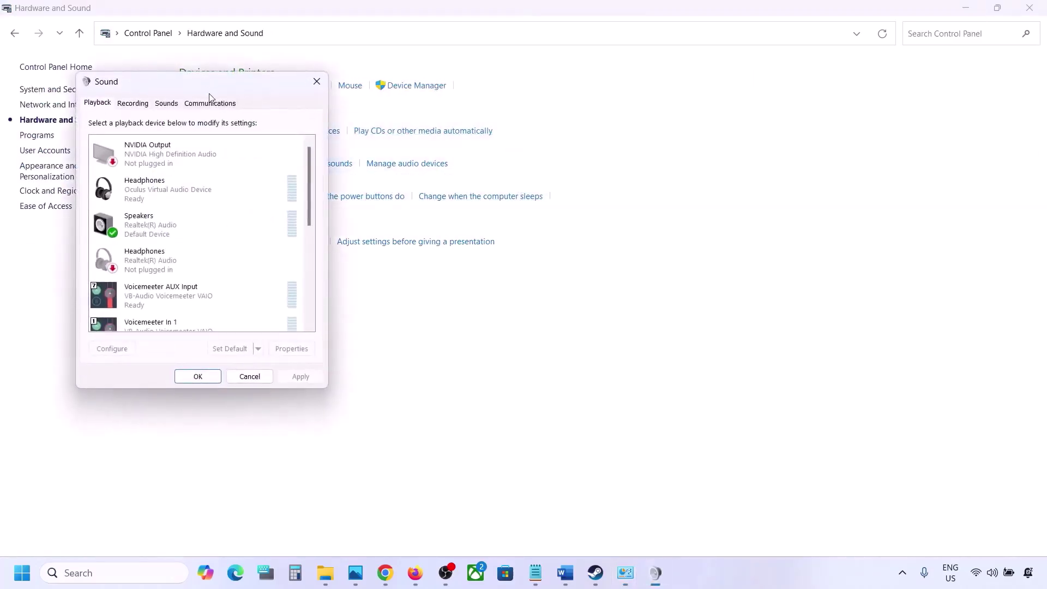
# Step: Move the Sound window to the right and review the Playback devices, selecting Realtek Speakers
pyautogui.moveTo(209, 91); pyautogui.dragTo(612, 116)
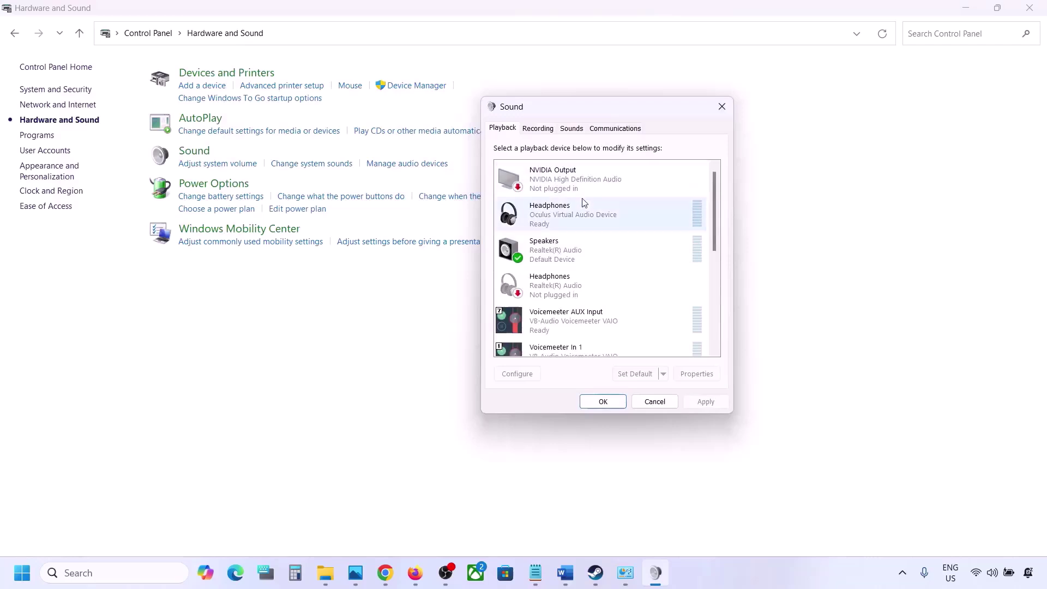
pyautogui.scroll(-5, 583, 270)
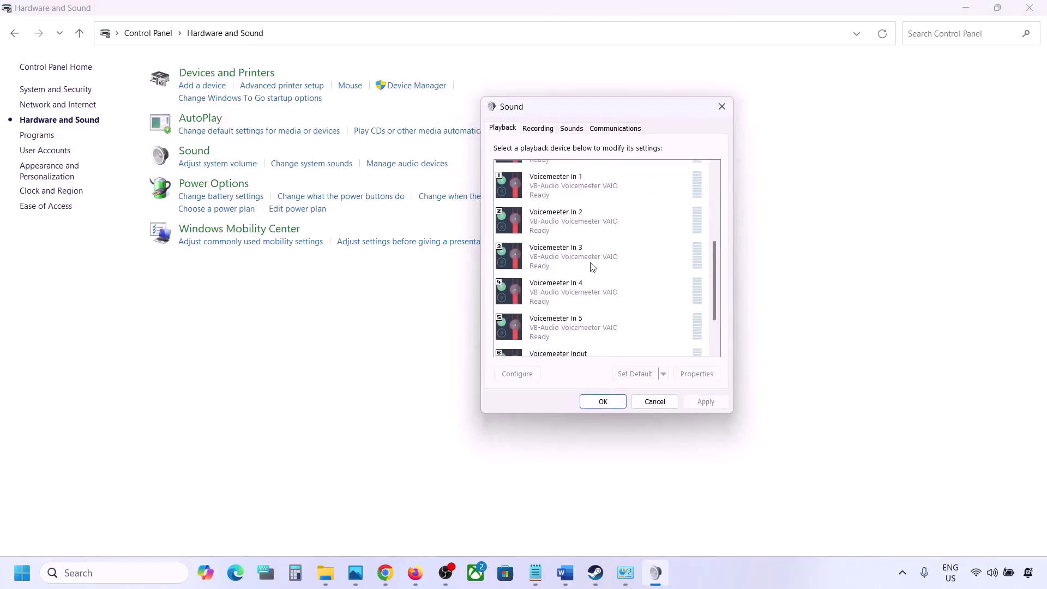
pyautogui.scroll(5, 593, 266)
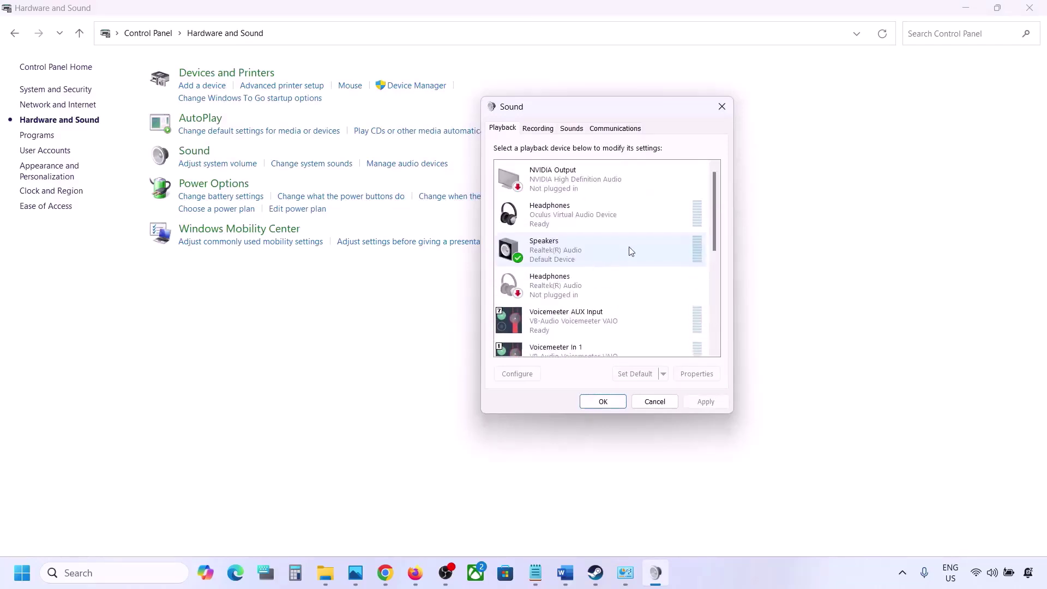
pyautogui.click(578, 249)
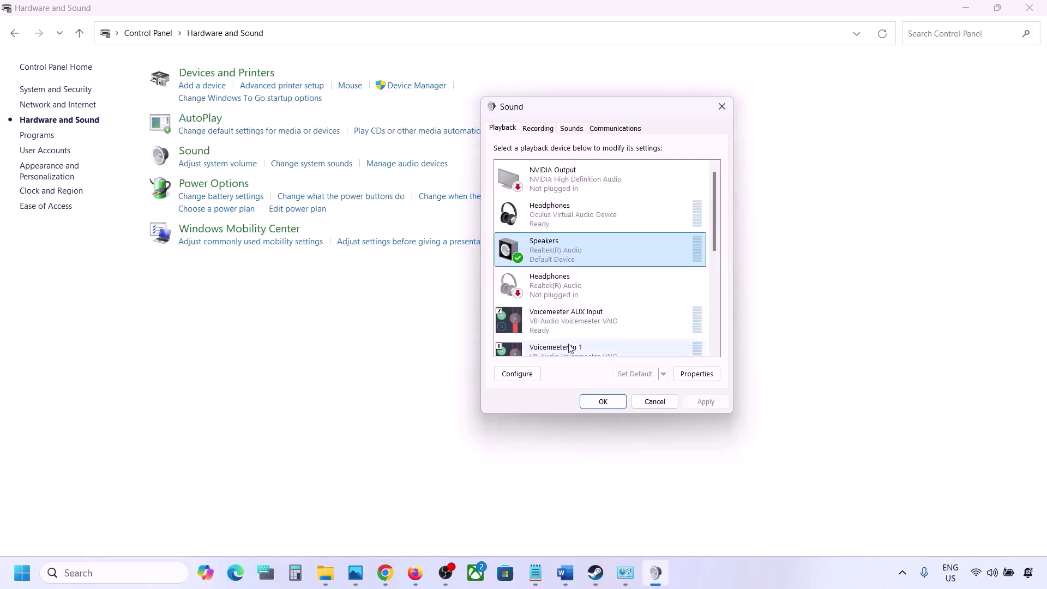
pyautogui.scroll(-3, 569, 335)
pyautogui.scroll(-2, 571, 335)
pyautogui.scroll(5, 598, 299)
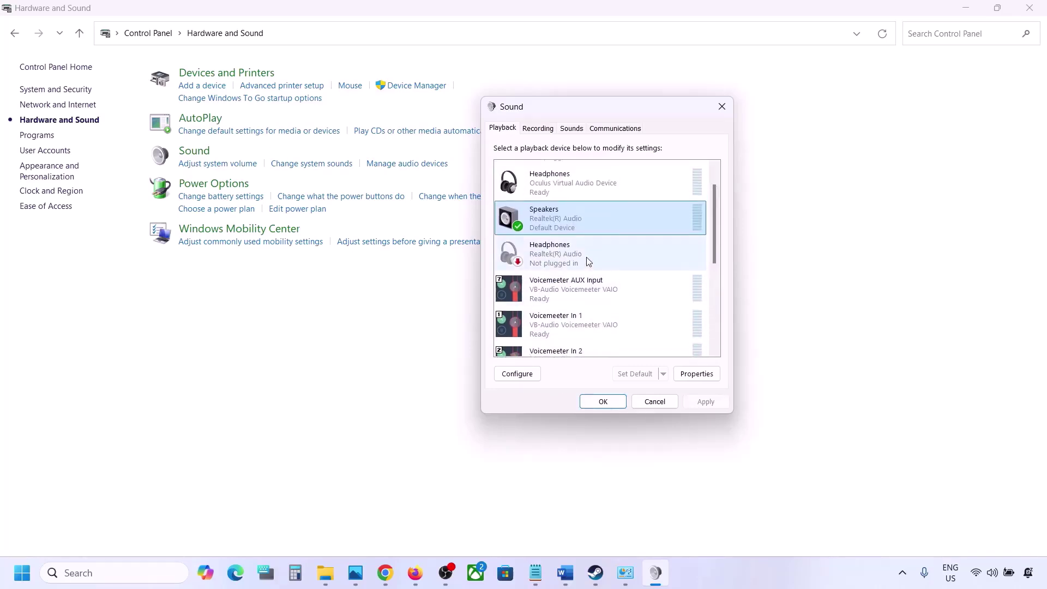
# Step: Disable the Oculus Virtual Audio Device headphones on the Playback tab
pyautogui.click(552, 191)
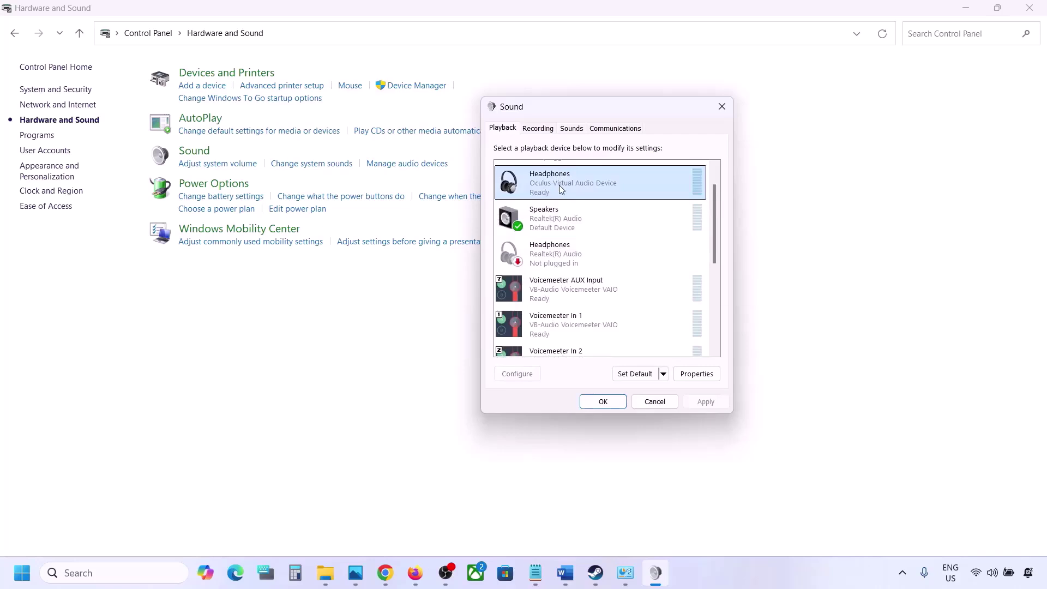
pyautogui.rightClick(559, 185)
pyautogui.click(596, 208)
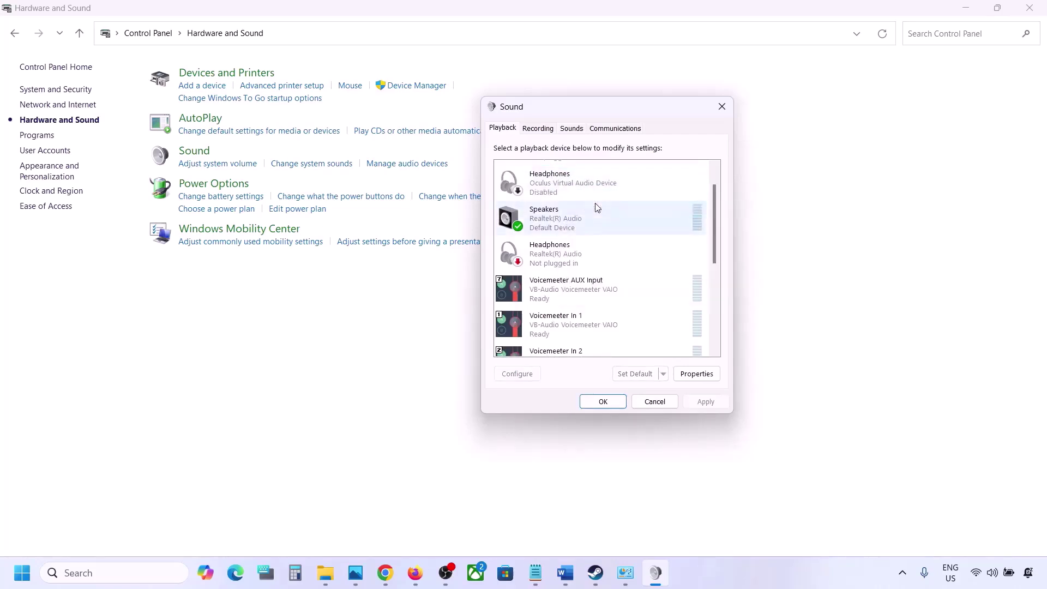
pyautogui.scroll(-1, 581, 236)
pyautogui.scroll(-1, 581, 236)
pyautogui.scroll(4, 581, 236)
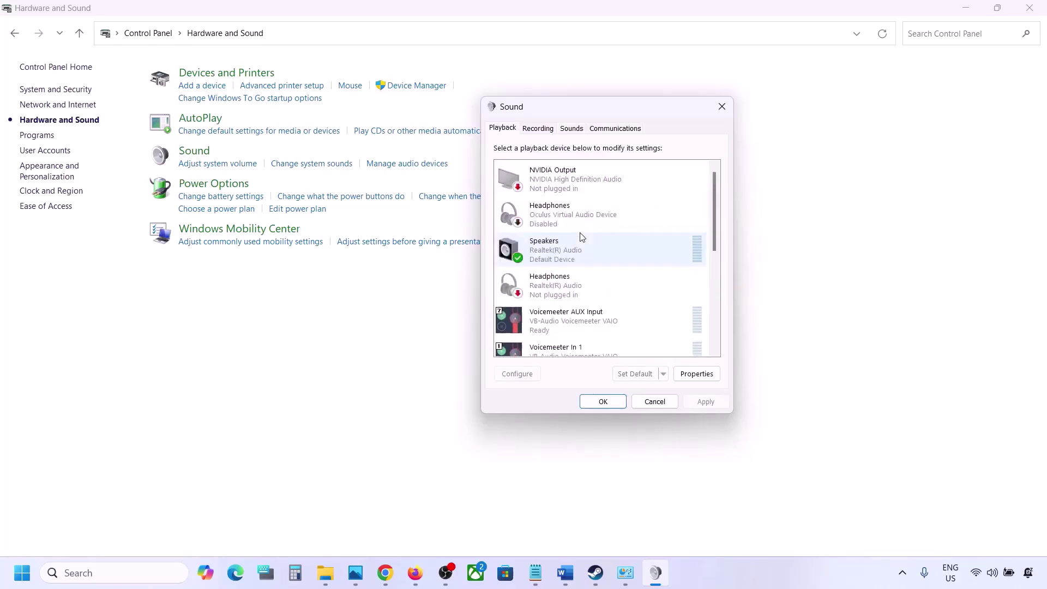
pyautogui.rightClick(561, 205)
pyautogui.click(548, 227)
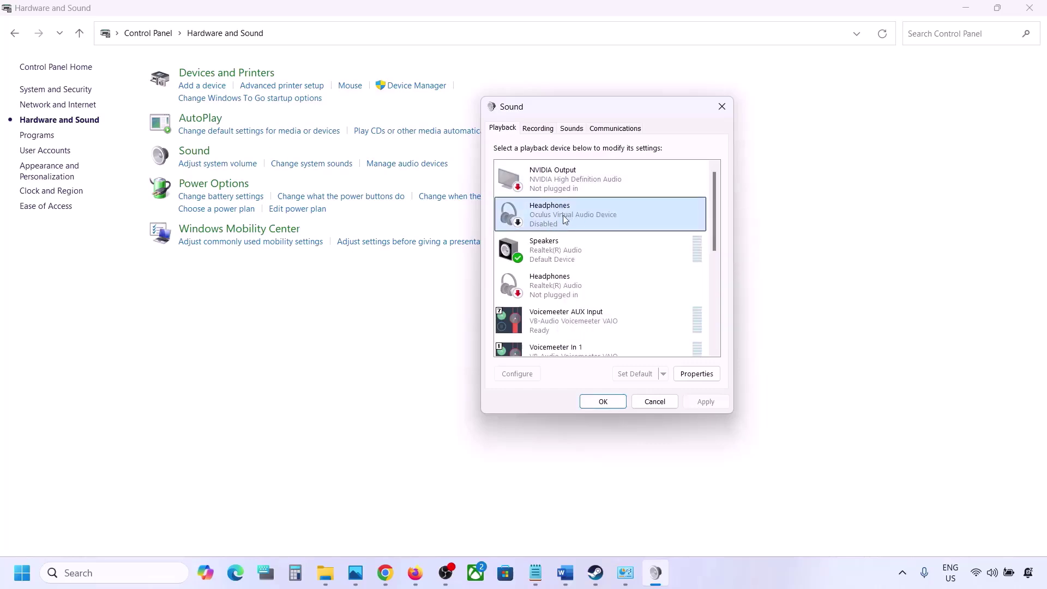
# Step: Disable Voicemeeter AUX Input, In 1, In 2 and In 3 playback devices
pyautogui.scroll(-1, 556, 245)
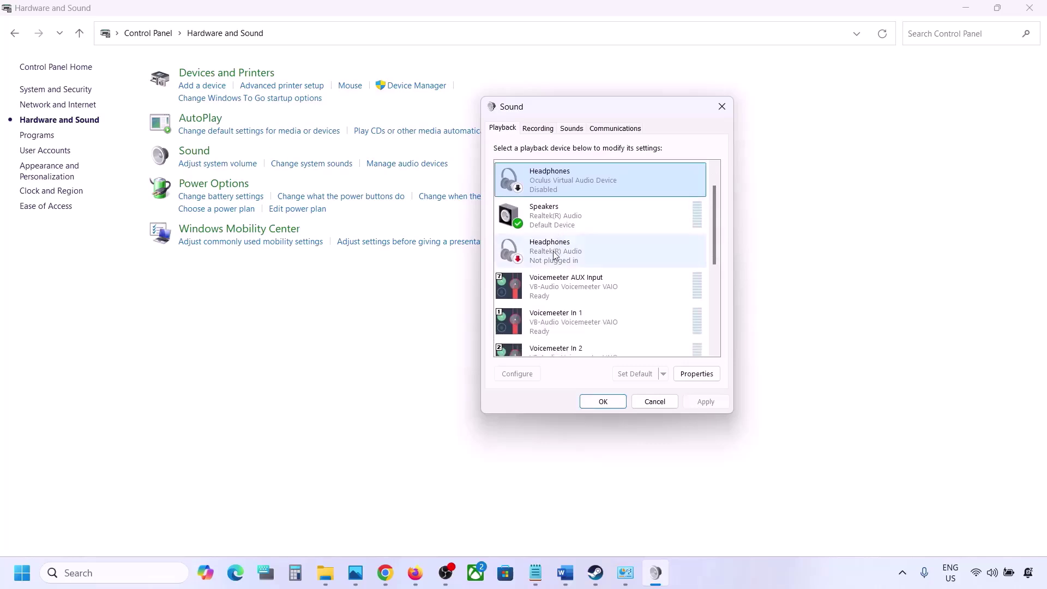
pyautogui.click(554, 255)
pyautogui.scroll(-1, 554, 255)
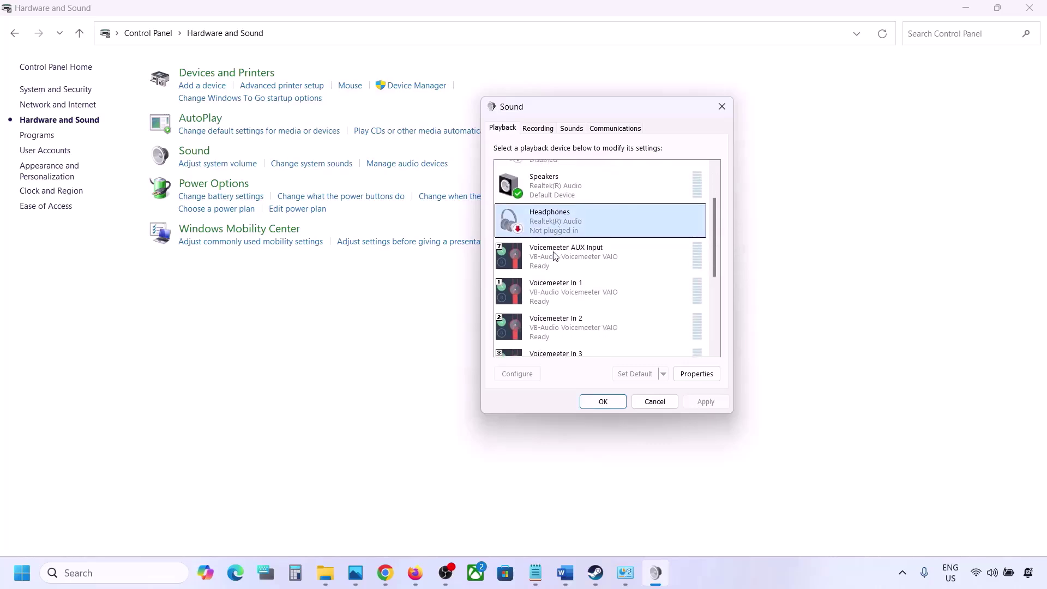
pyautogui.click(563, 261)
pyautogui.rightClick(563, 261)
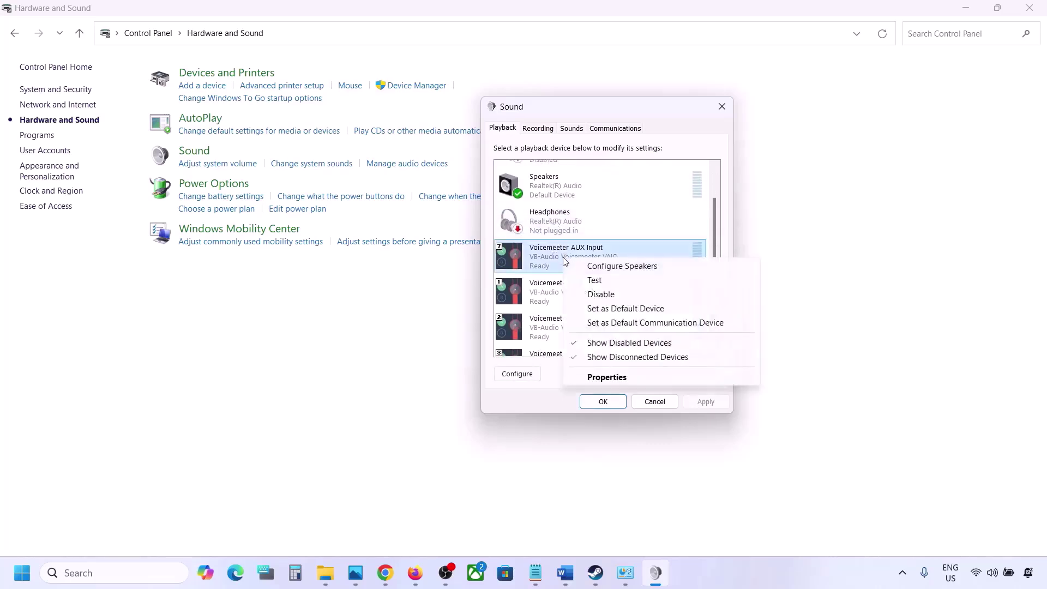
pyautogui.click(600, 293)
pyautogui.rightClick(571, 298)
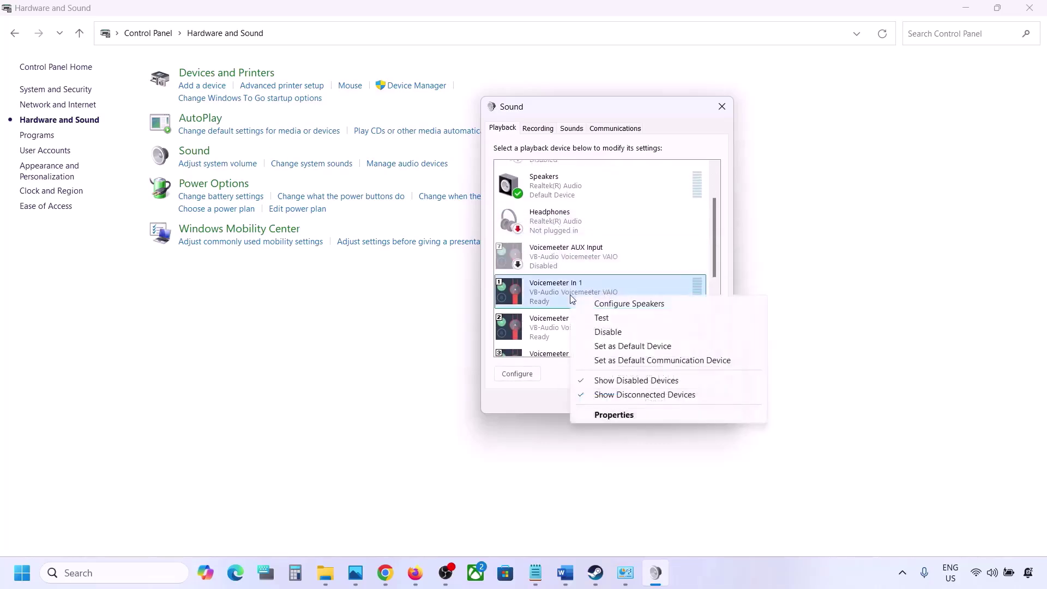
pyautogui.click(610, 334)
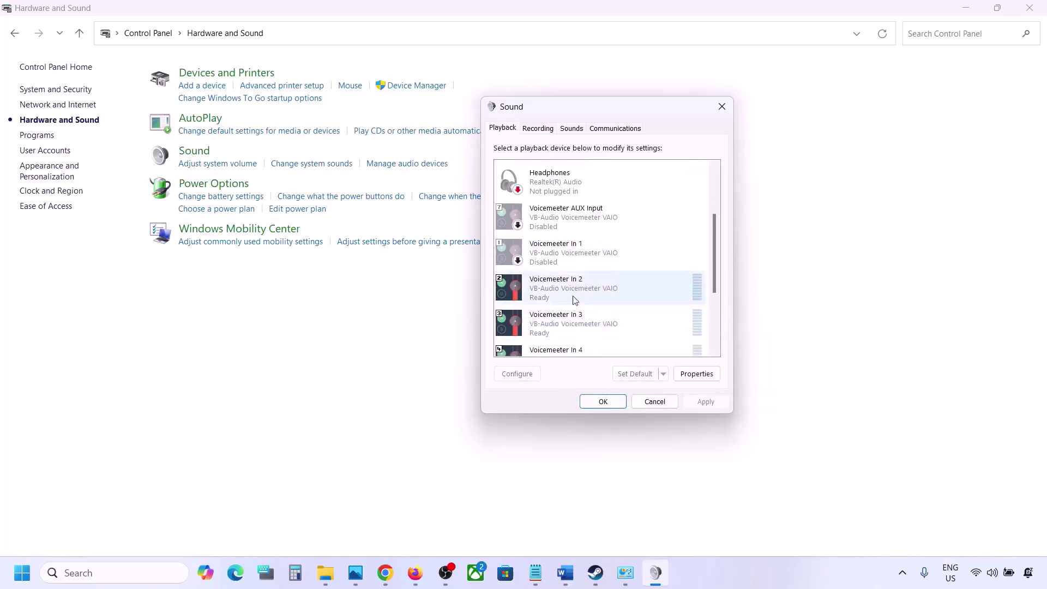
pyautogui.rightClick(574, 299)
pyautogui.click(612, 334)
pyautogui.rightClick(576, 335)
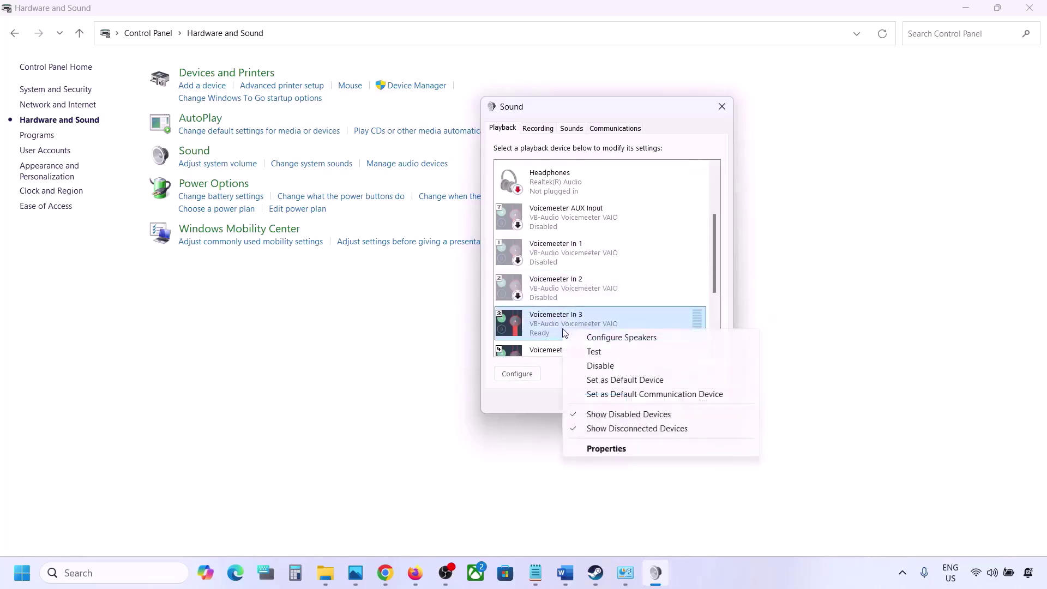
pyautogui.click(597, 365)
# Step: Disable Voicemeeter Input, In 5, In 4 and VAIO3 Input, leaving Realtek Speakers unchanged
pyautogui.scroll(-3, 586, 322)
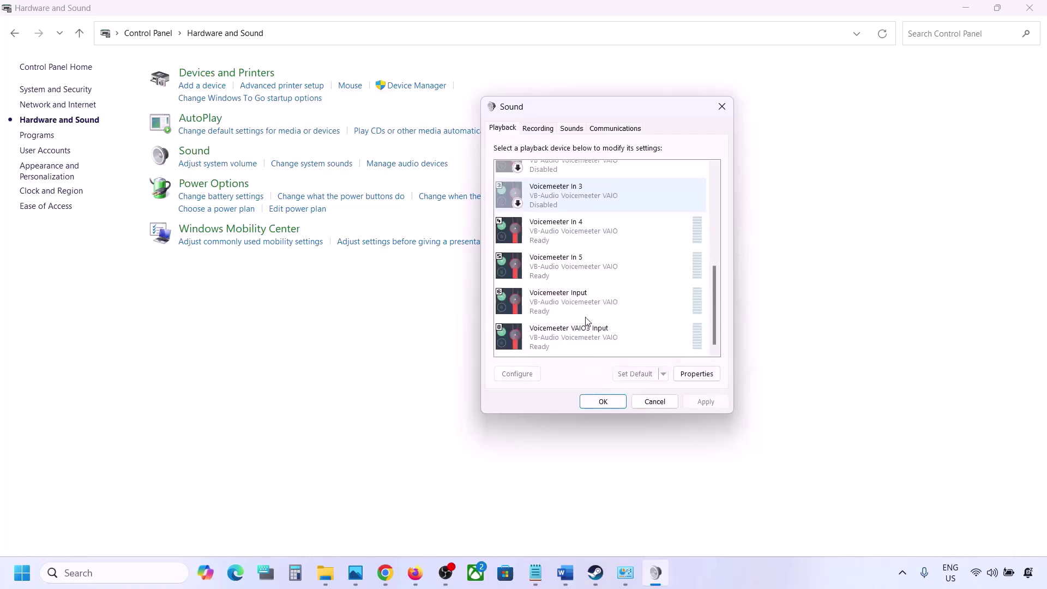
pyautogui.rightClick(559, 302)
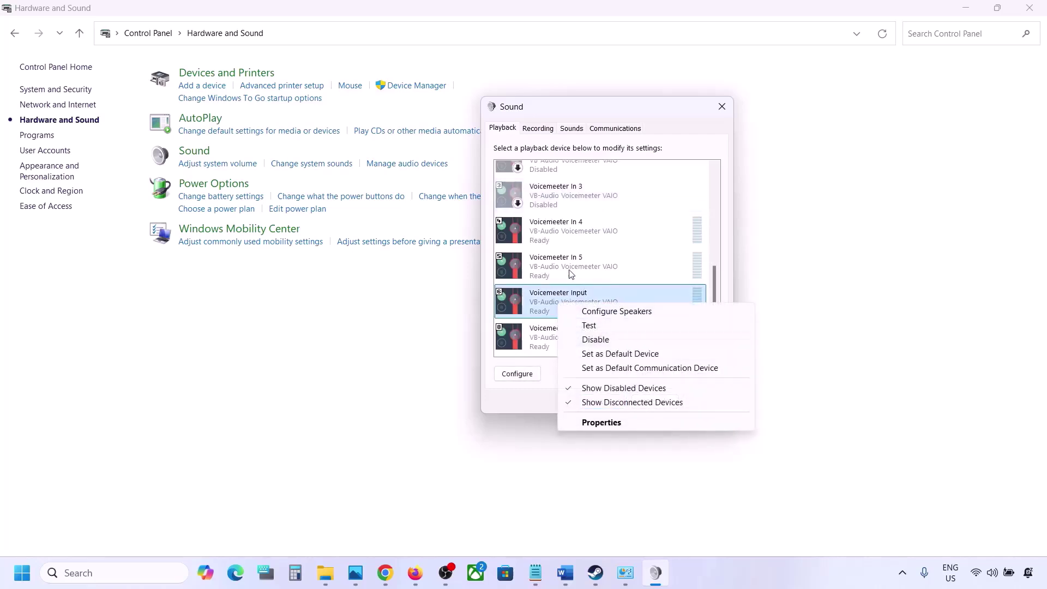
pyautogui.click(600, 339)
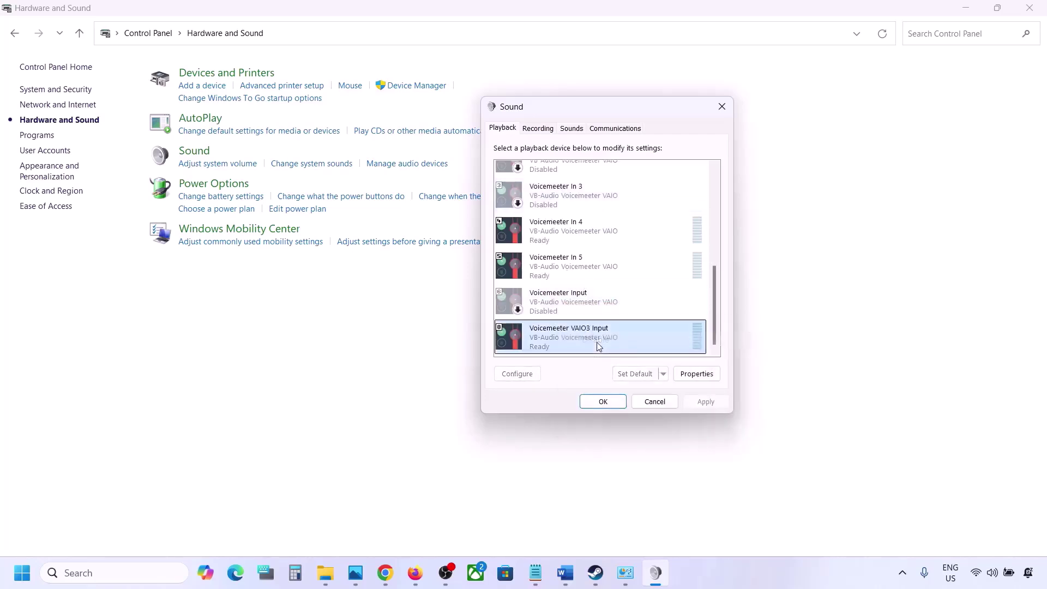
pyautogui.rightClick(549, 270)
pyautogui.click(586, 309)
pyautogui.click(556, 234)
pyautogui.rightClick(556, 234)
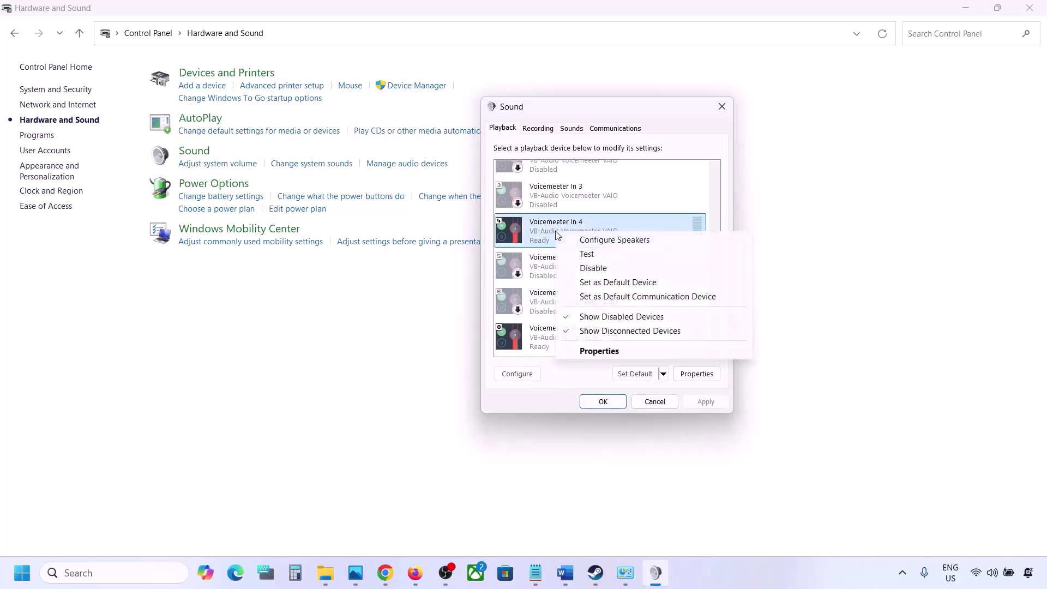
pyautogui.click(592, 267)
pyautogui.click(562, 333)
pyautogui.rightClick(562, 333)
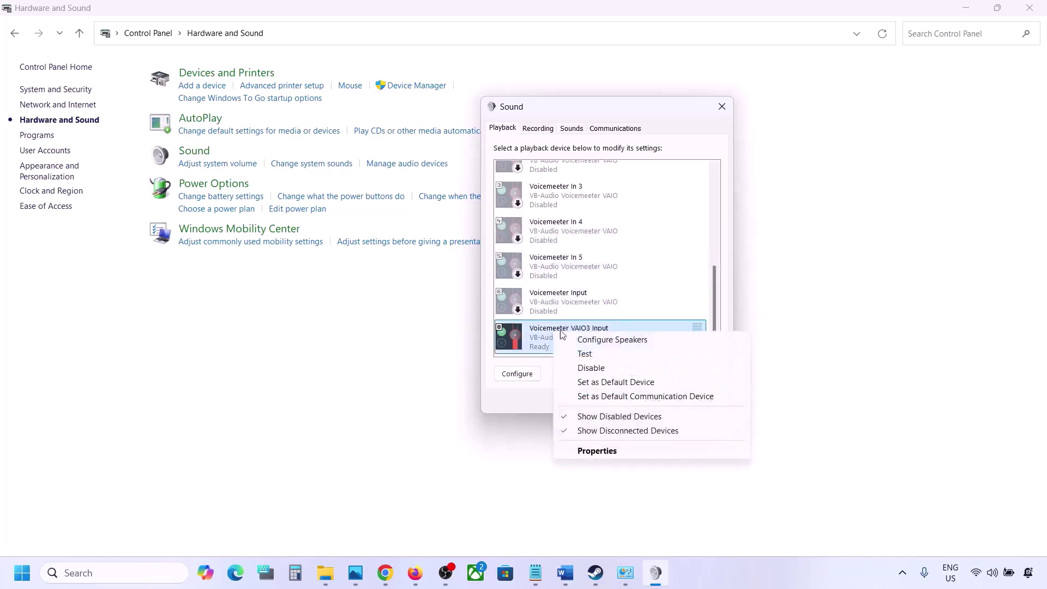
pyautogui.click(590, 367)
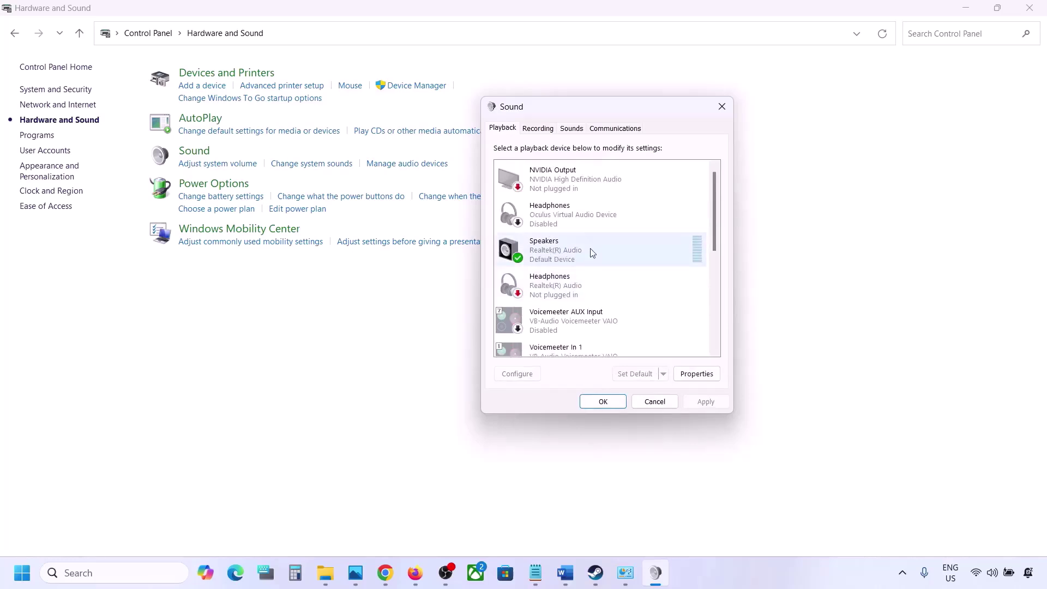
pyautogui.click(578, 252)
pyautogui.rightClick(578, 252)
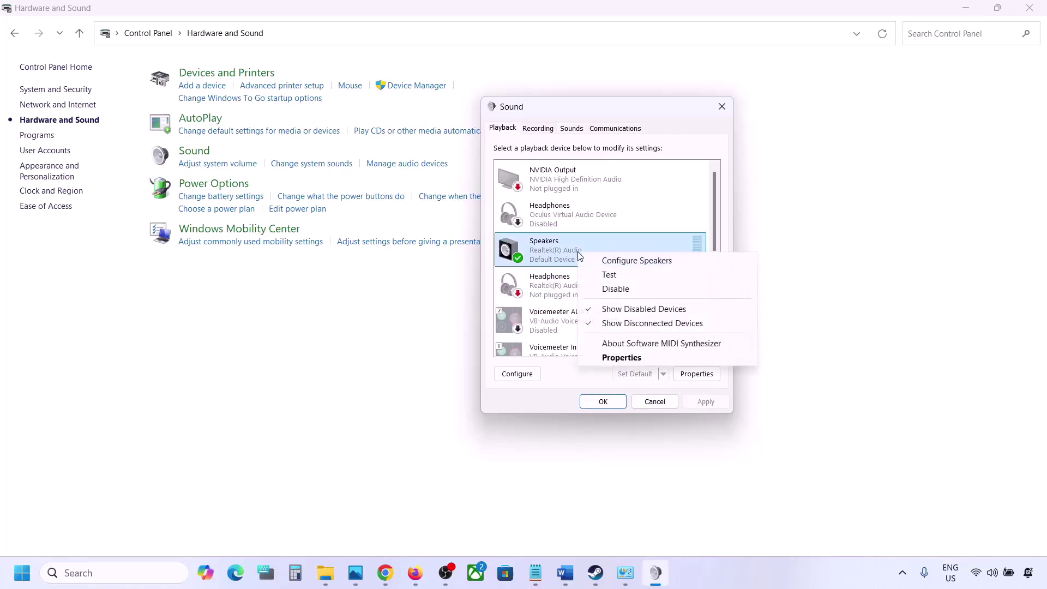
pyautogui.click(551, 262)
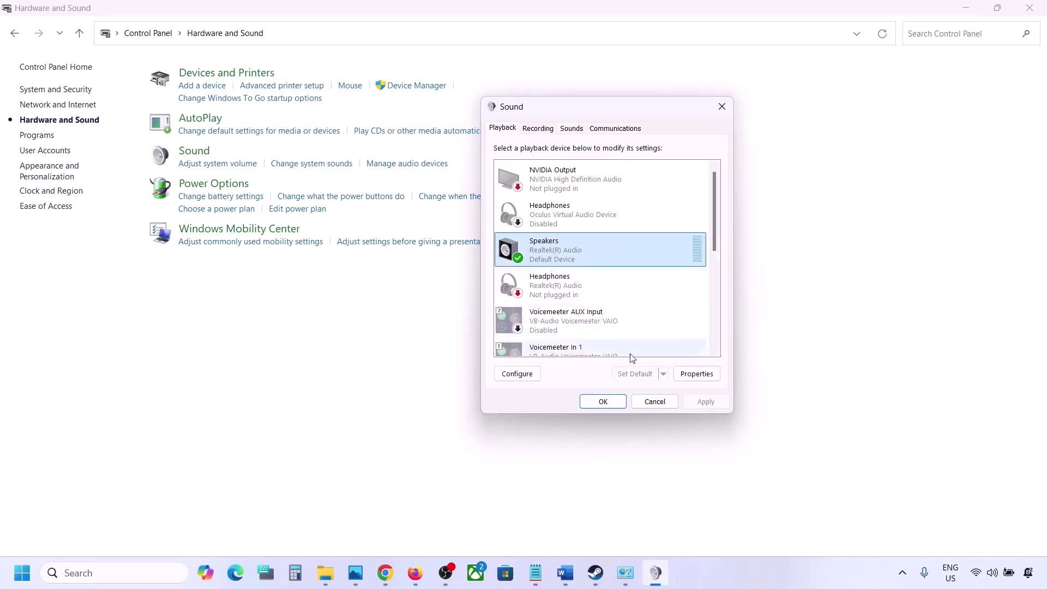
# Step: Switch between the Playback and Recording tabs to inspect the recording devices
pyautogui.click(540, 129)
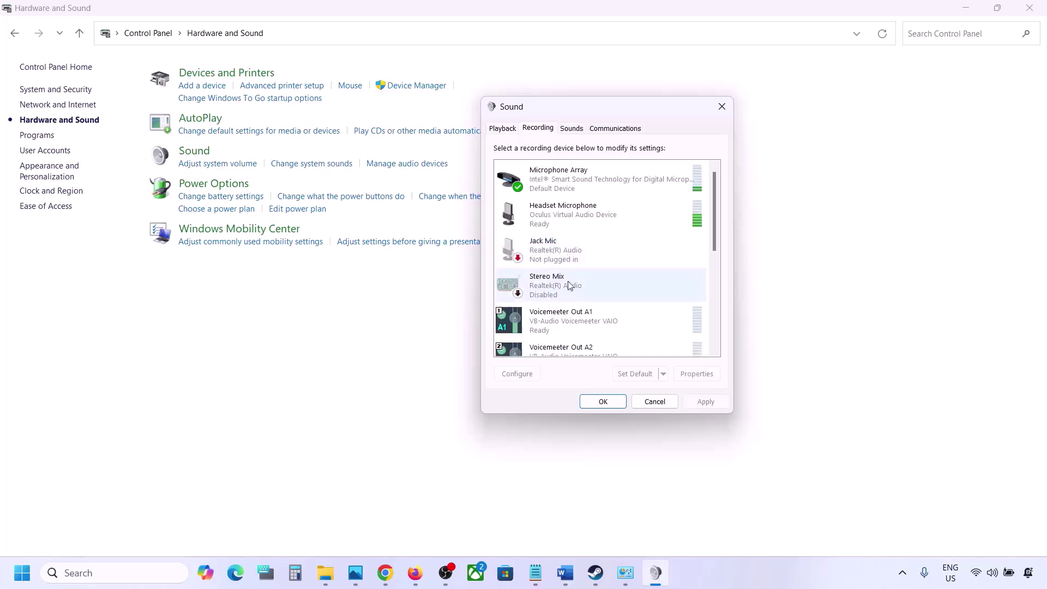
pyautogui.scroll(-4, 581, 279)
pyautogui.scroll(4, 579, 278)
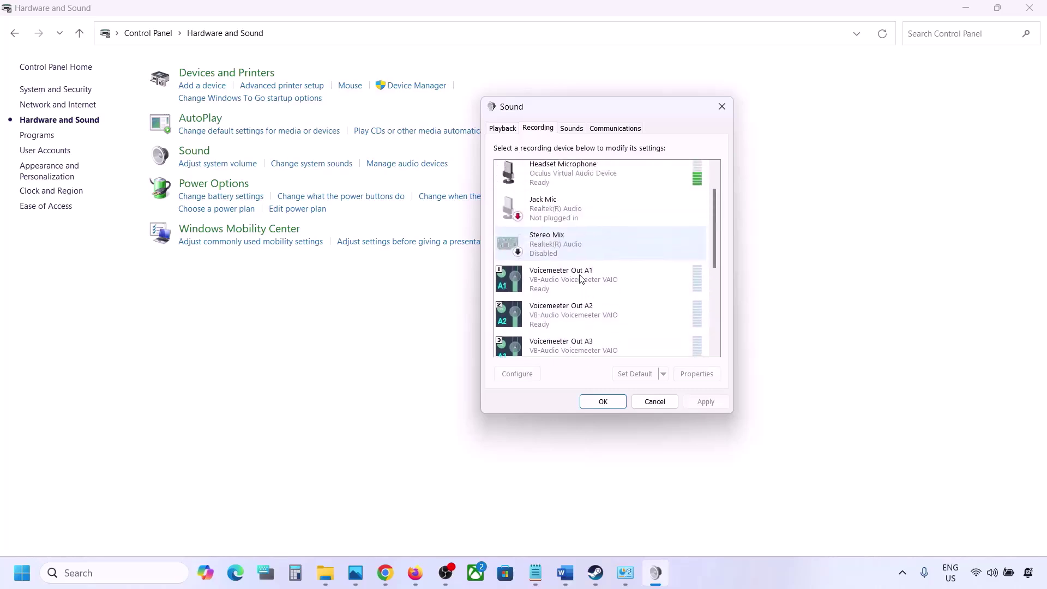
pyautogui.click(502, 129)
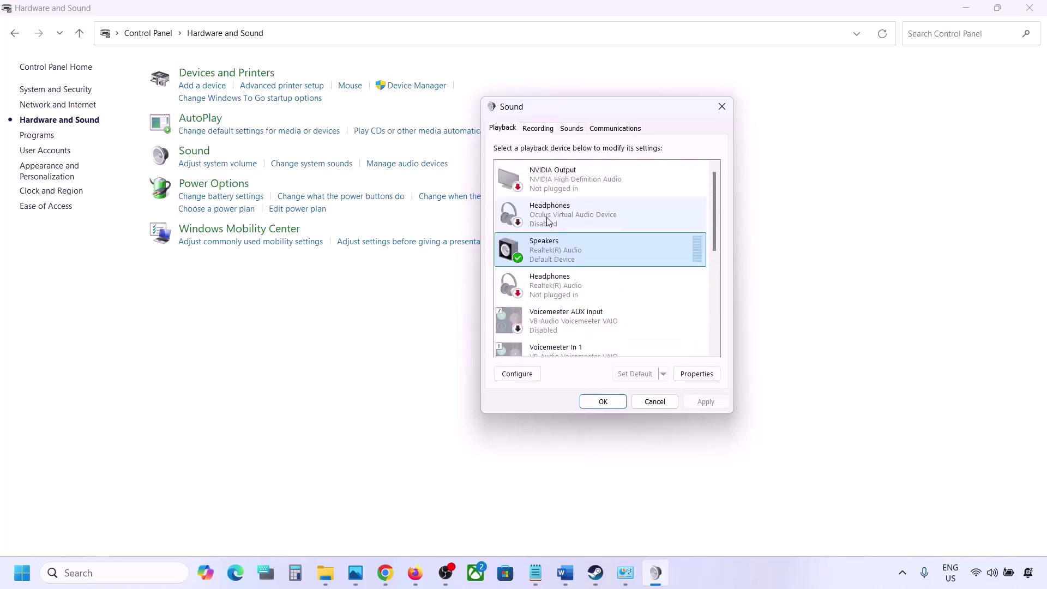
pyautogui.click(538, 131)
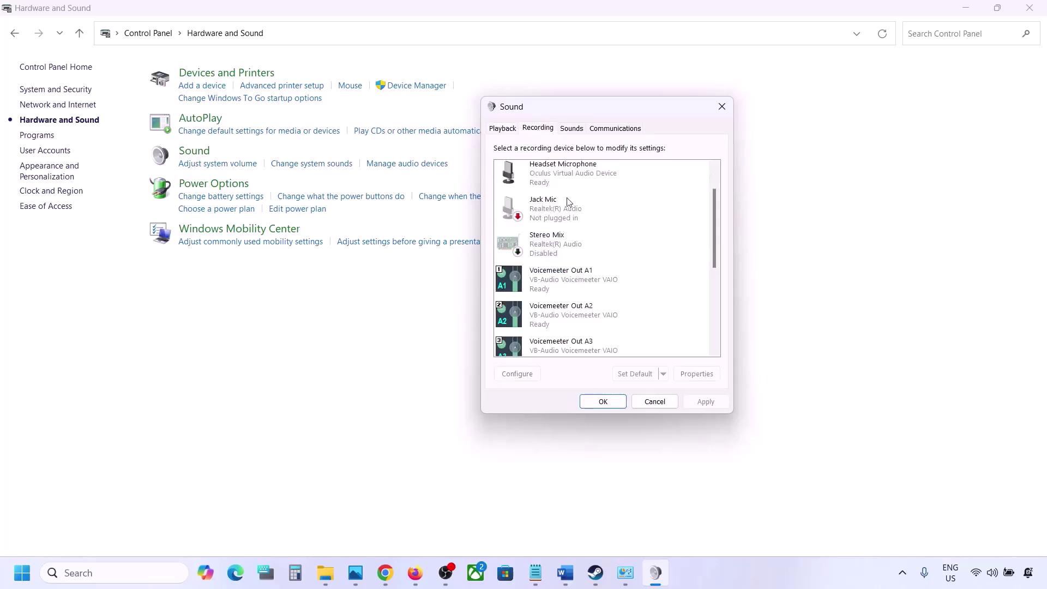
pyautogui.scroll(1, 585, 266)
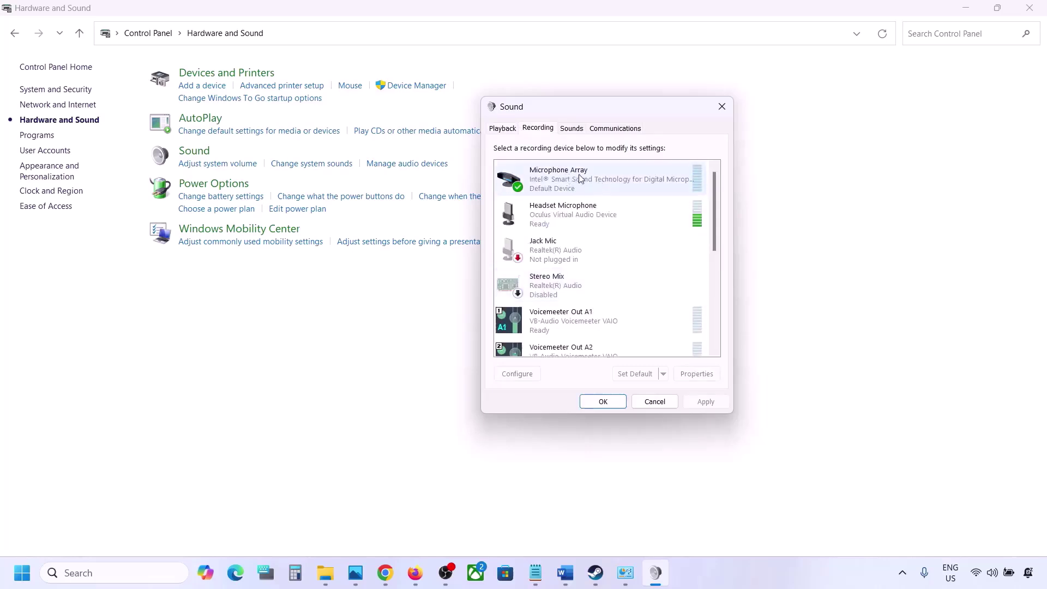
pyautogui.click(501, 132)
pyautogui.click(538, 130)
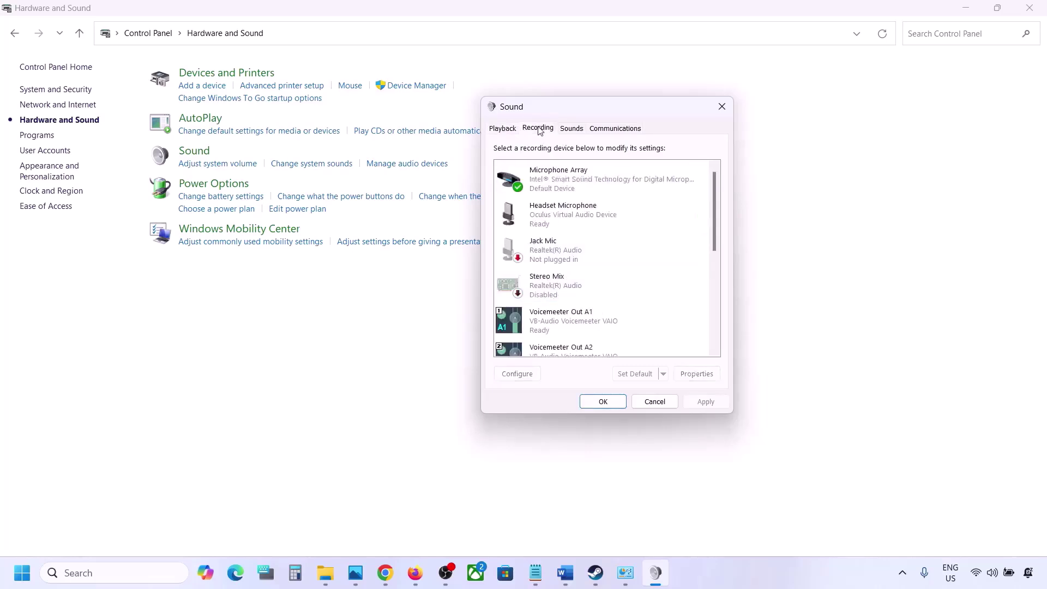
# Step: Disable the Oculus Headset Microphone recording device, return to Playback, and close Sound
pyautogui.click(553, 218)
pyautogui.rightClick(553, 218)
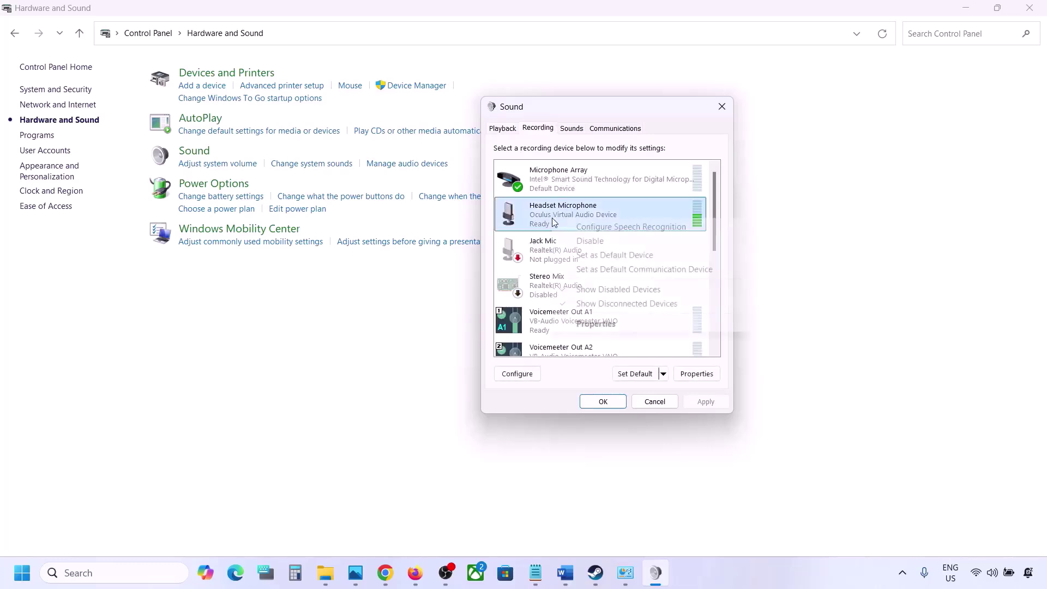
pyautogui.click(592, 243)
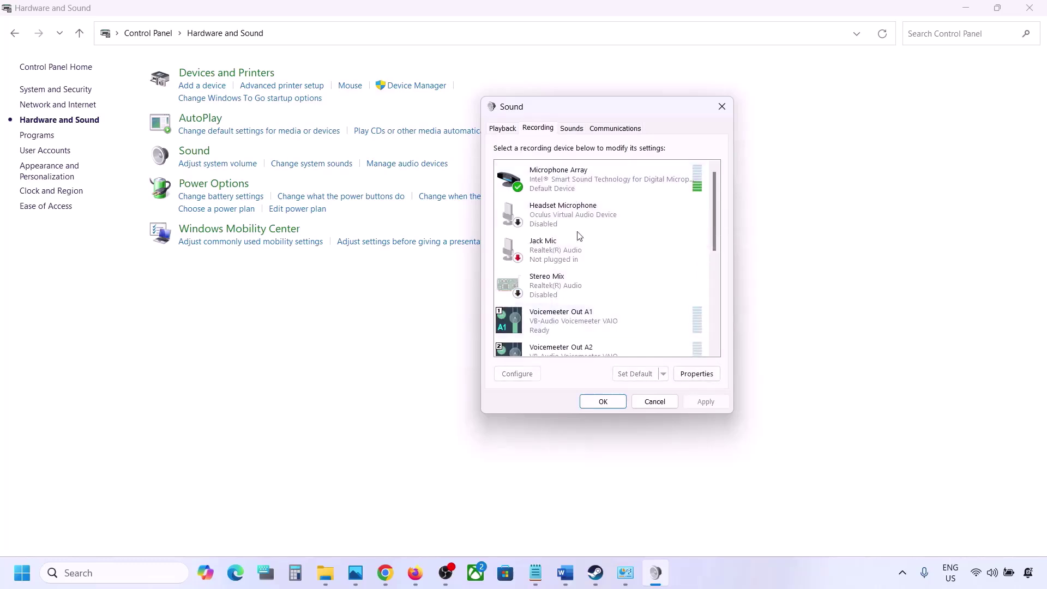
pyautogui.click(503, 129)
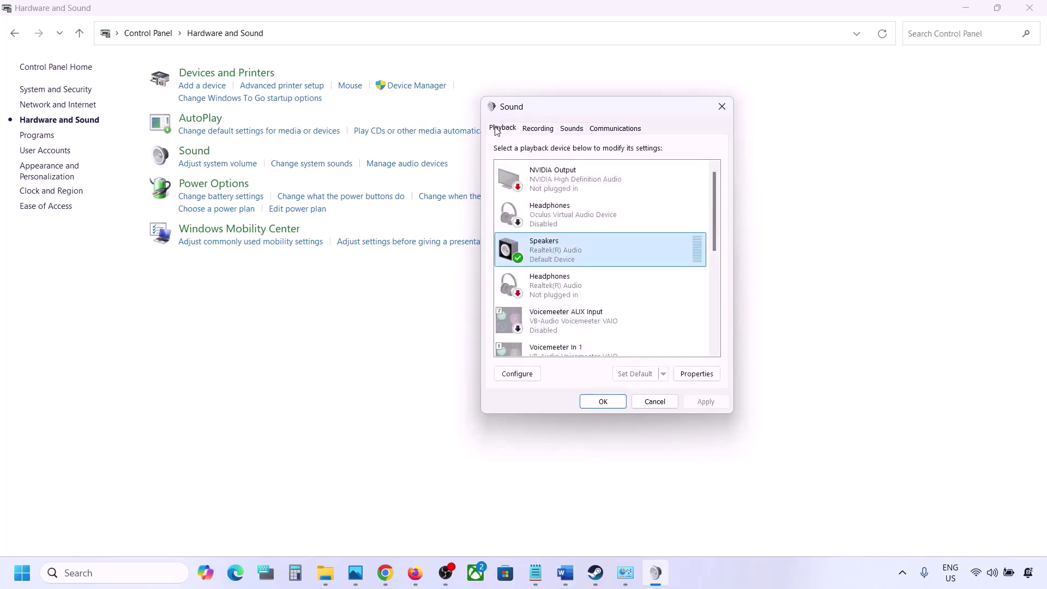
pyautogui.click(721, 106)
# Step: Open Device Manager from the Start context menu and expand Sound, video and game controllers
pyautogui.rightClick(28, 572)
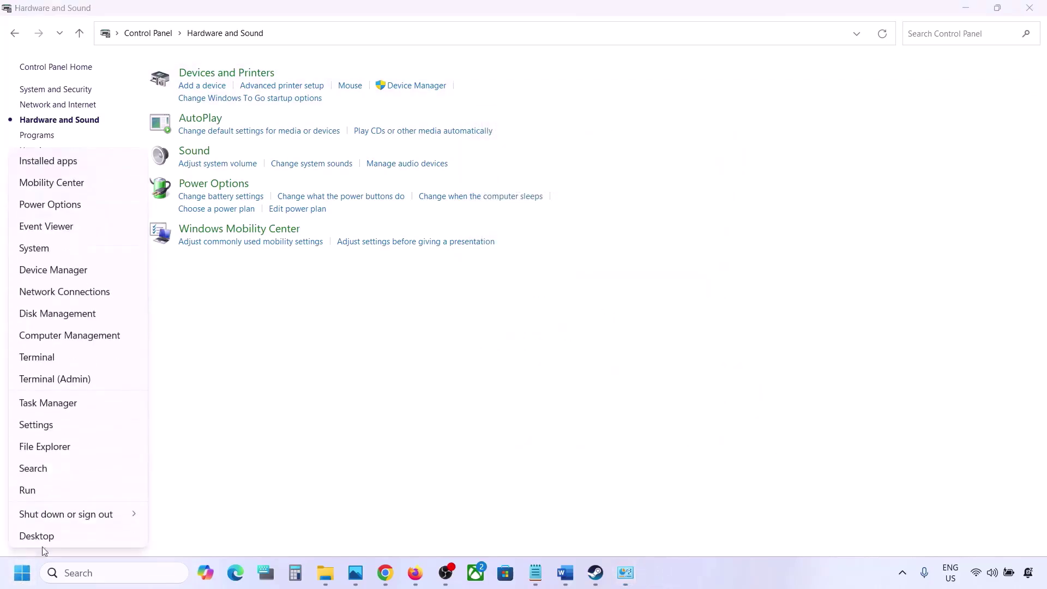
pyautogui.click(54, 269)
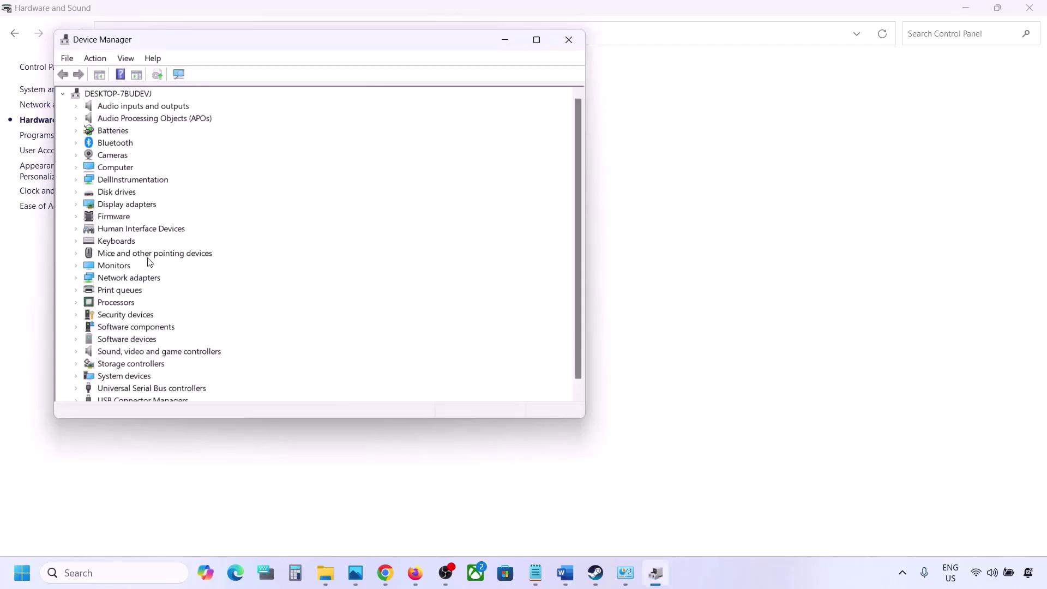
pyautogui.scroll(-1, 85, 341)
pyautogui.click(76, 339)
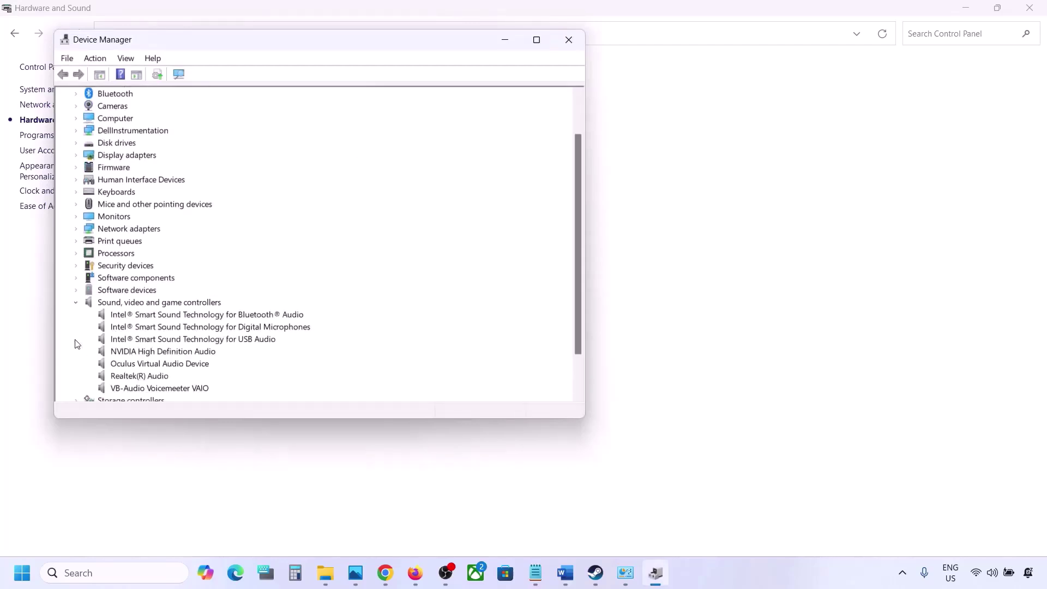
pyautogui.scroll(-2, 140, 327)
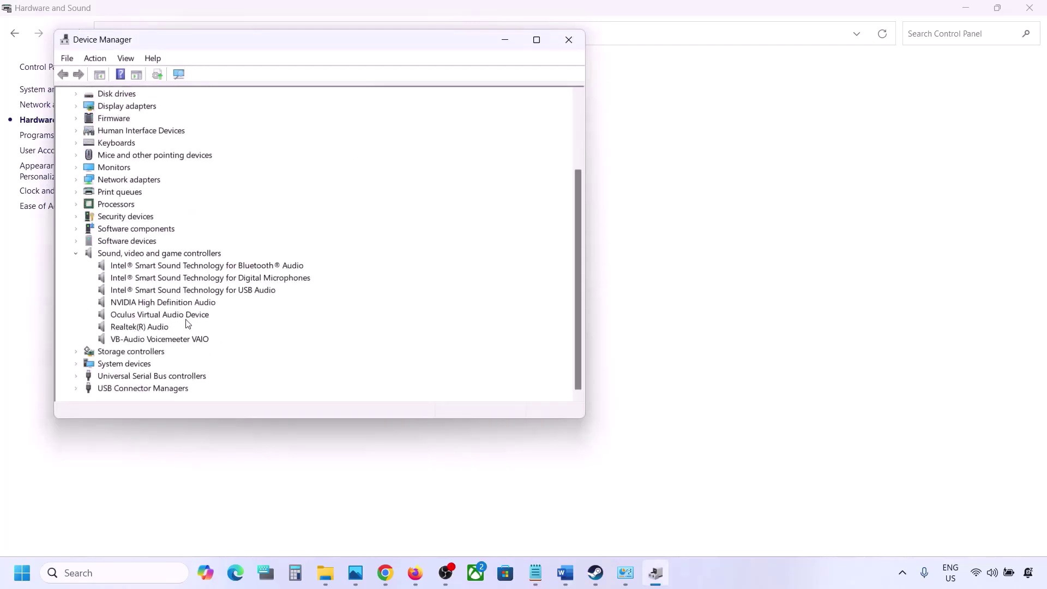
pyautogui.click(144, 328)
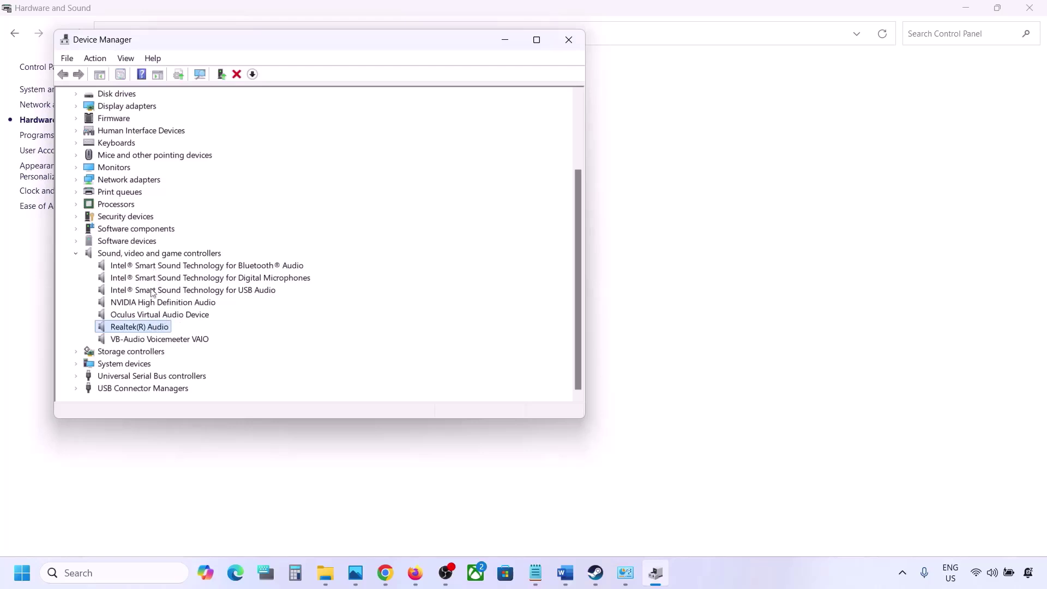
# Step: Disable the VB-Audio Voicemeeter VAIO, Oculus Virtual Audio Device and NVIDIA High Definition Audio controllers
pyautogui.click(142, 340)
pyautogui.rightClick(142, 340)
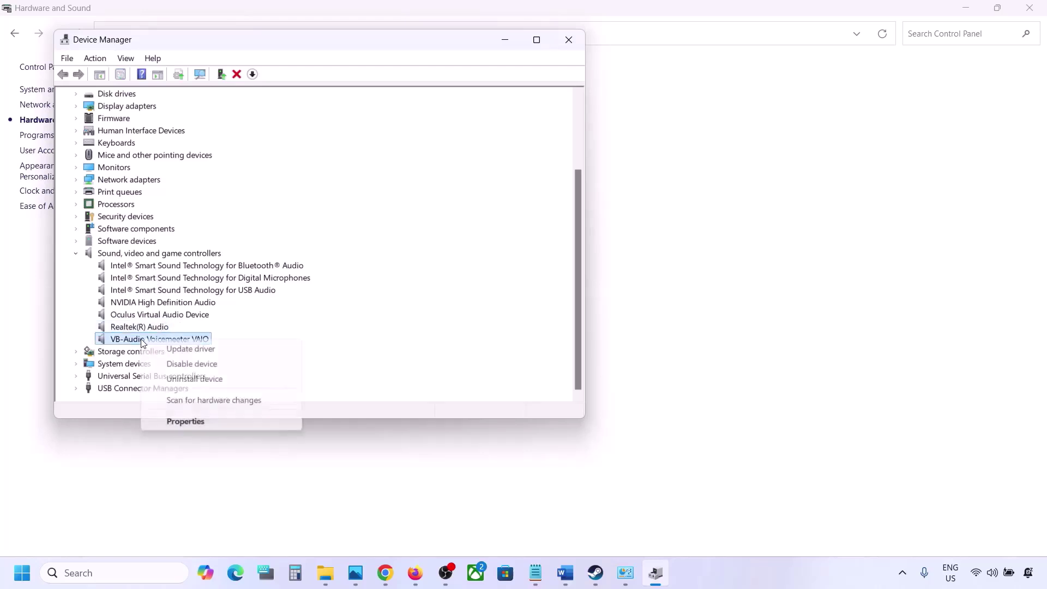
pyautogui.click(175, 363)
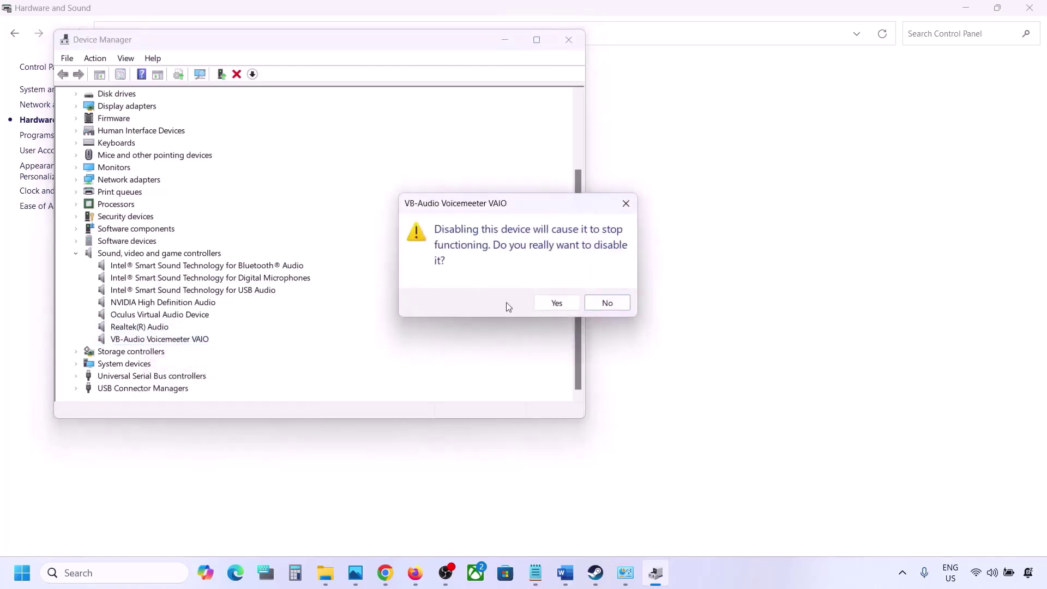
pyautogui.click(550, 304)
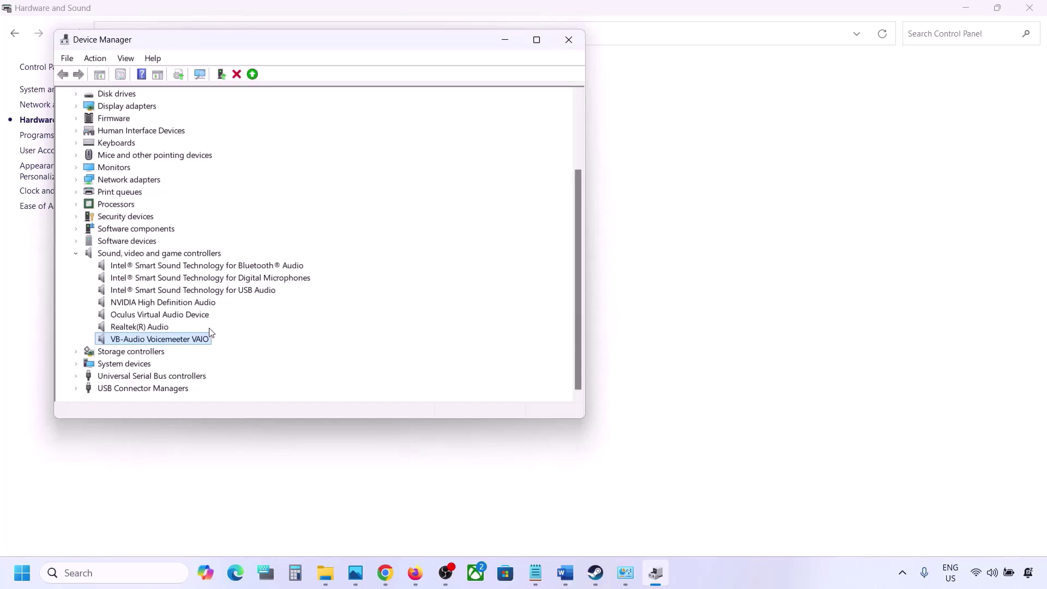
pyautogui.scroll(-1, 174, 354)
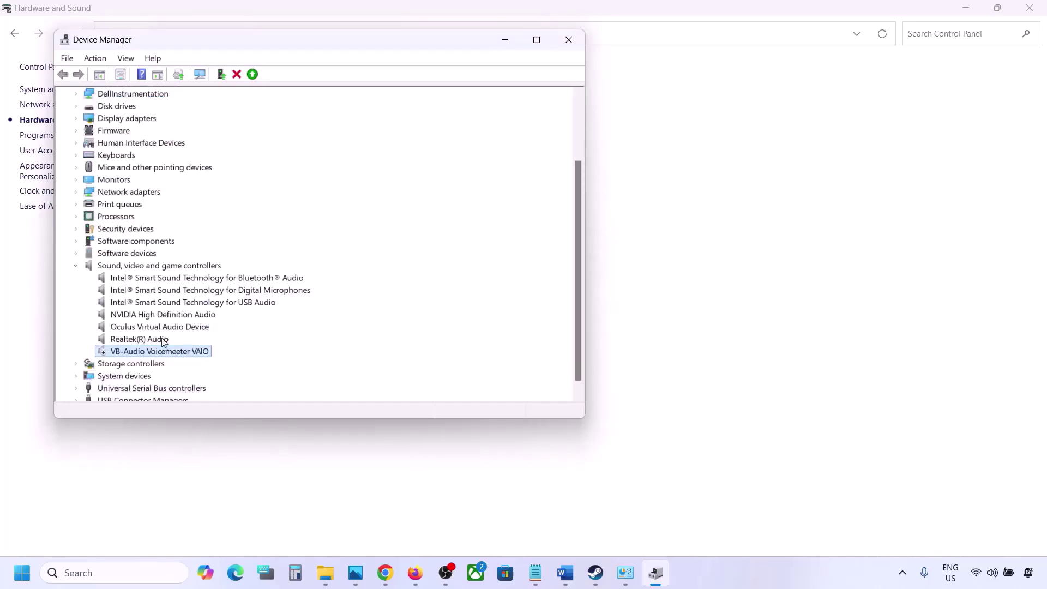
pyautogui.rightClick(146, 329)
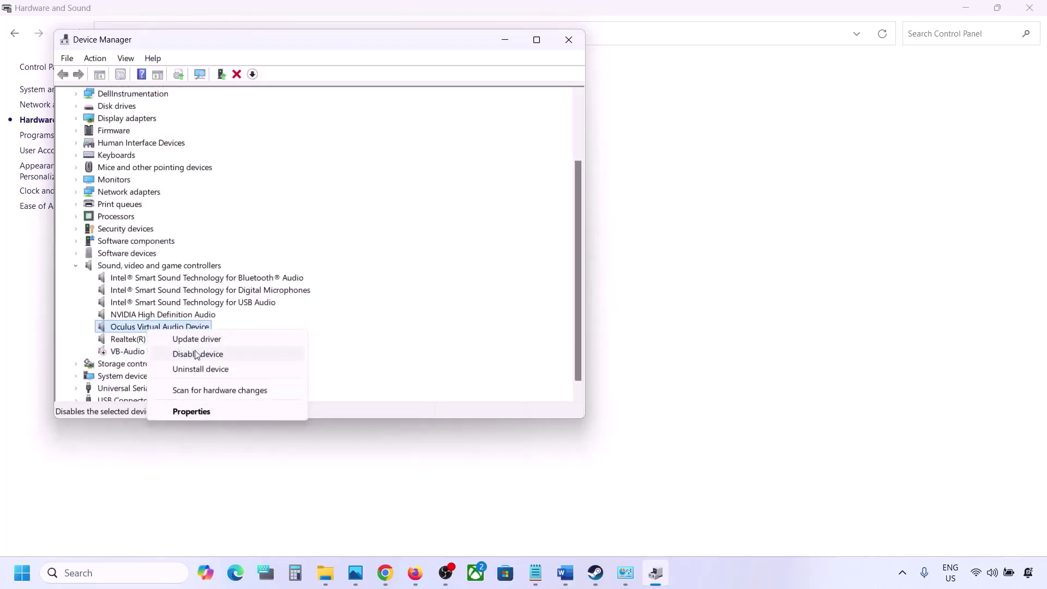
pyautogui.click(186, 354)
pyautogui.click(554, 302)
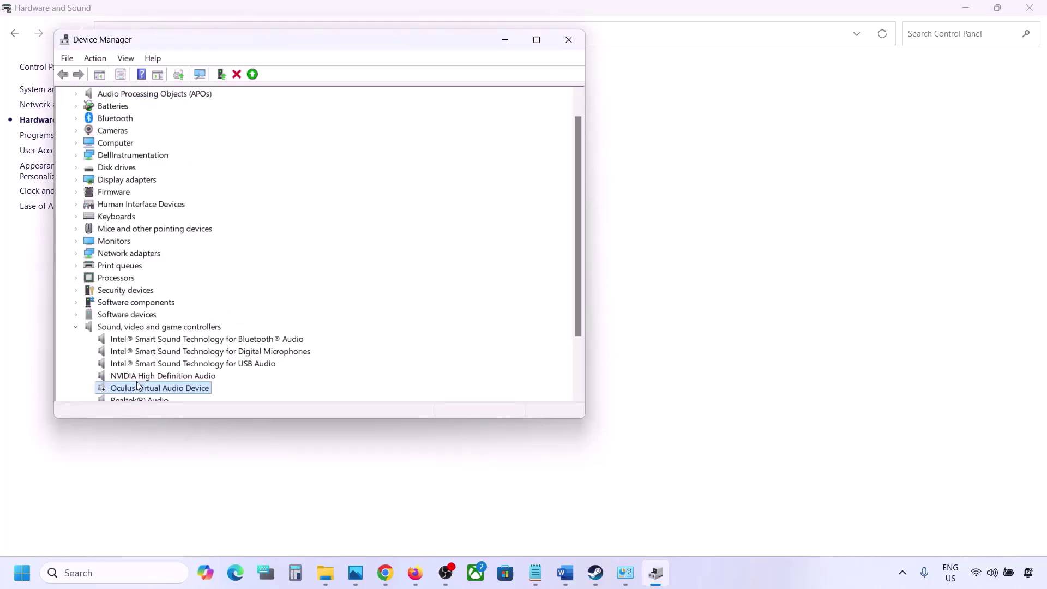
pyautogui.rightClick(137, 378)
pyautogui.click(183, 403)
pyautogui.click(541, 299)
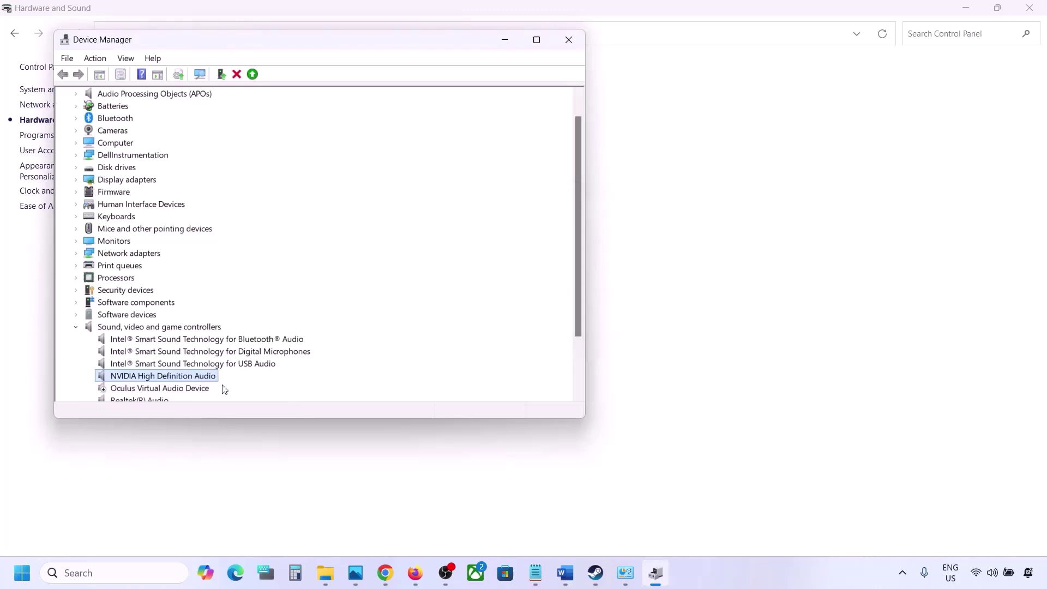
# Step: Disable the Intel Bluetooth audio, digital microphones and USB audio devices, declining the restart
pyautogui.scroll(-2, 222, 389)
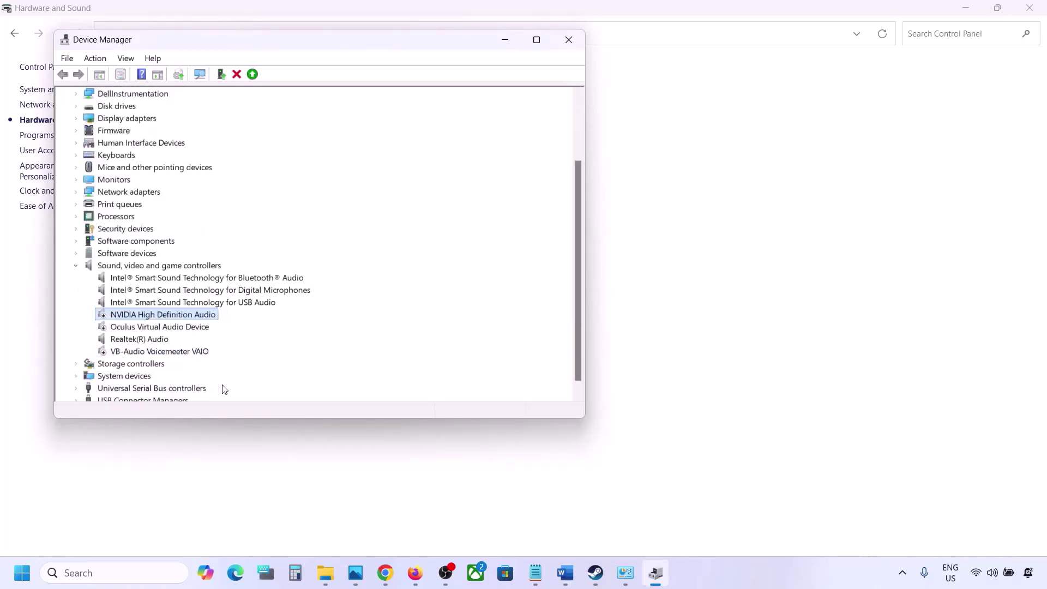
pyautogui.rightClick(174, 278)
pyautogui.click(202, 303)
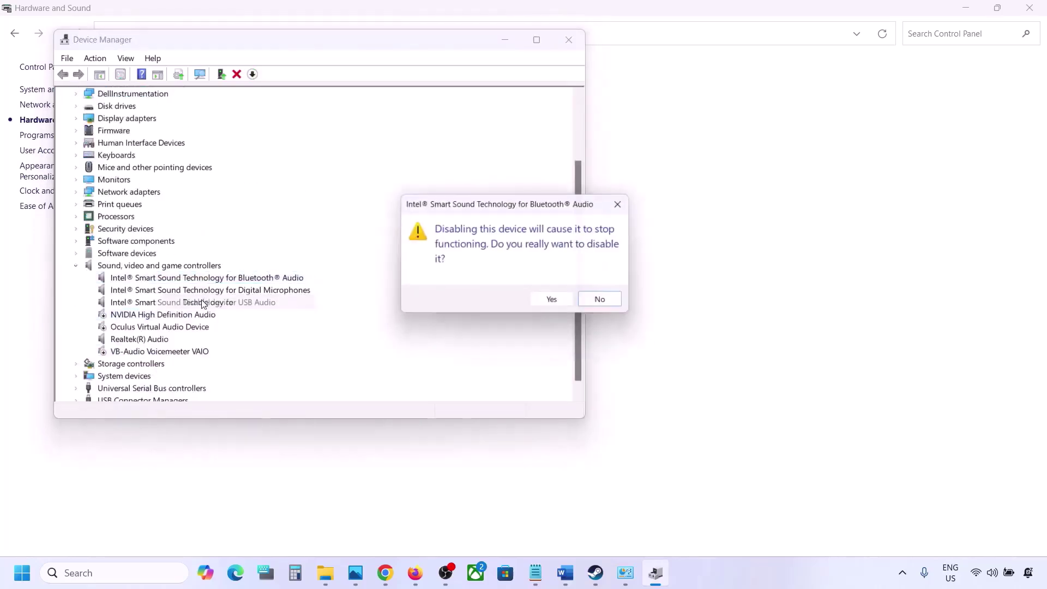
pyautogui.click(548, 300)
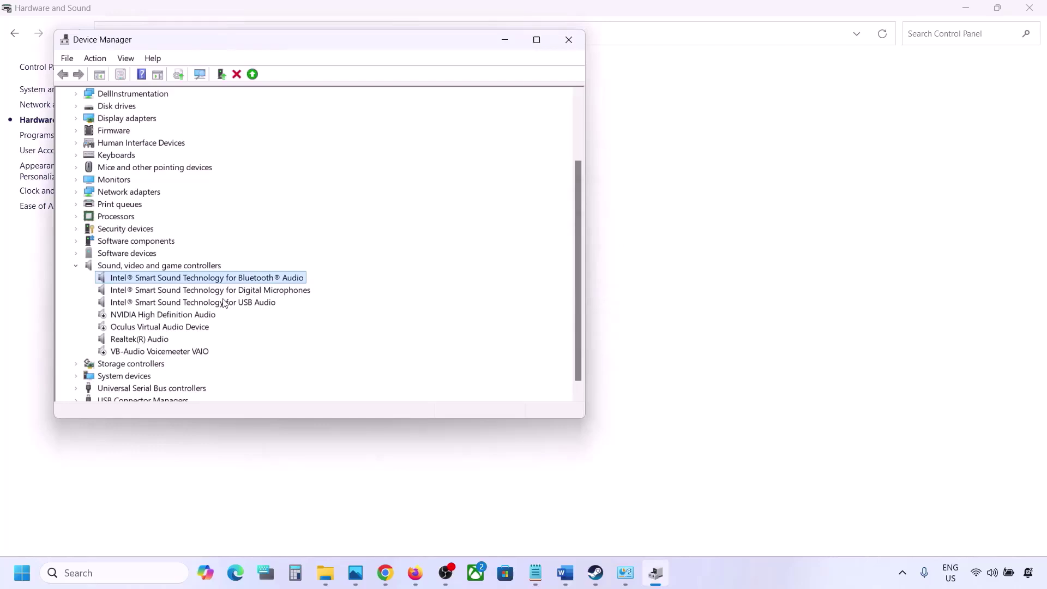
pyautogui.scroll(-2, 220, 302)
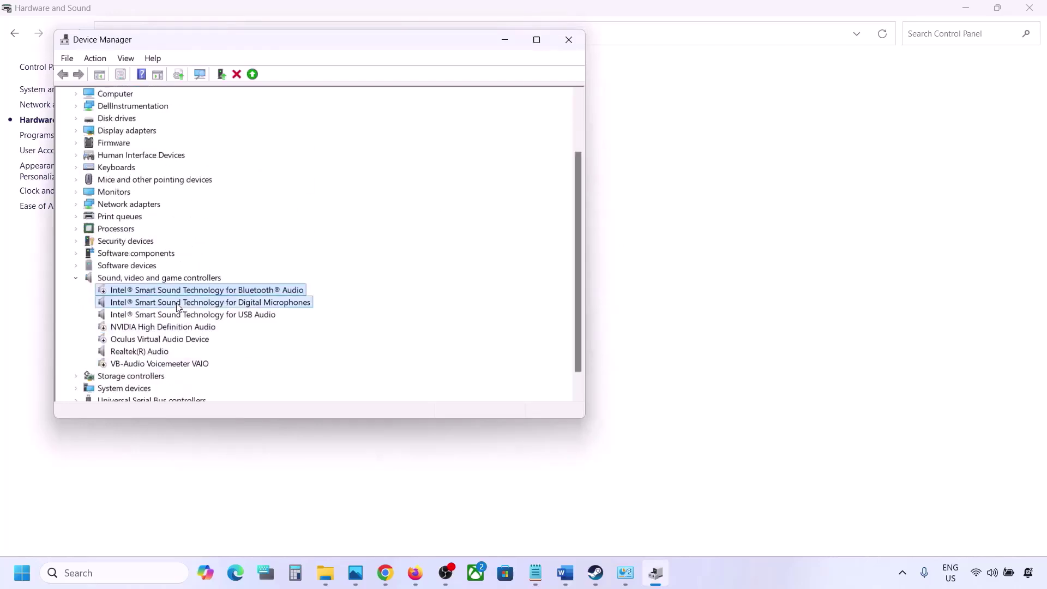
pyautogui.rightClick(202, 305)
pyautogui.click(225, 327)
pyautogui.click(546, 301)
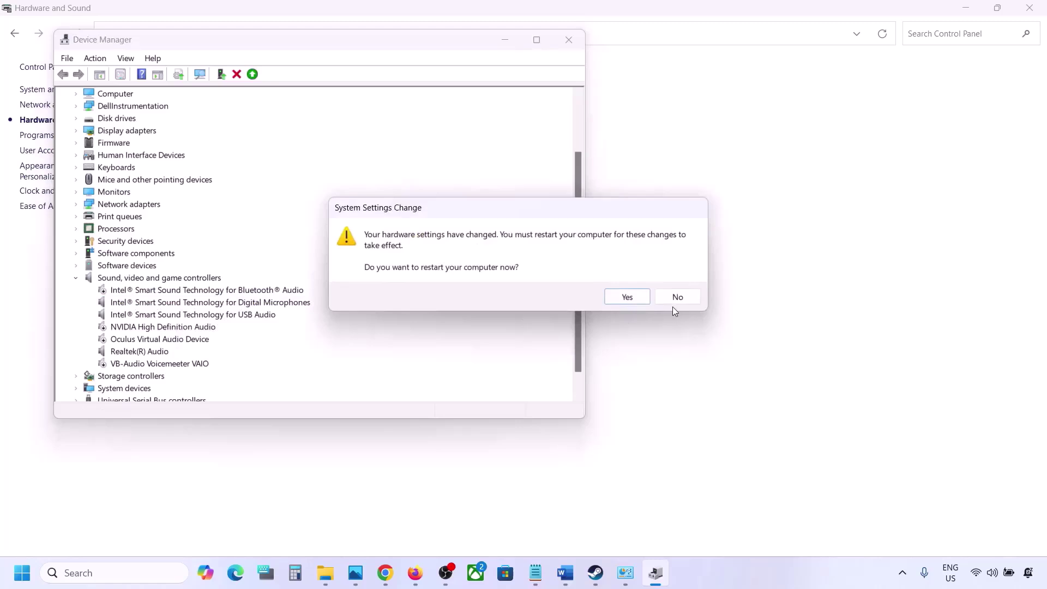
pyautogui.click(676, 299)
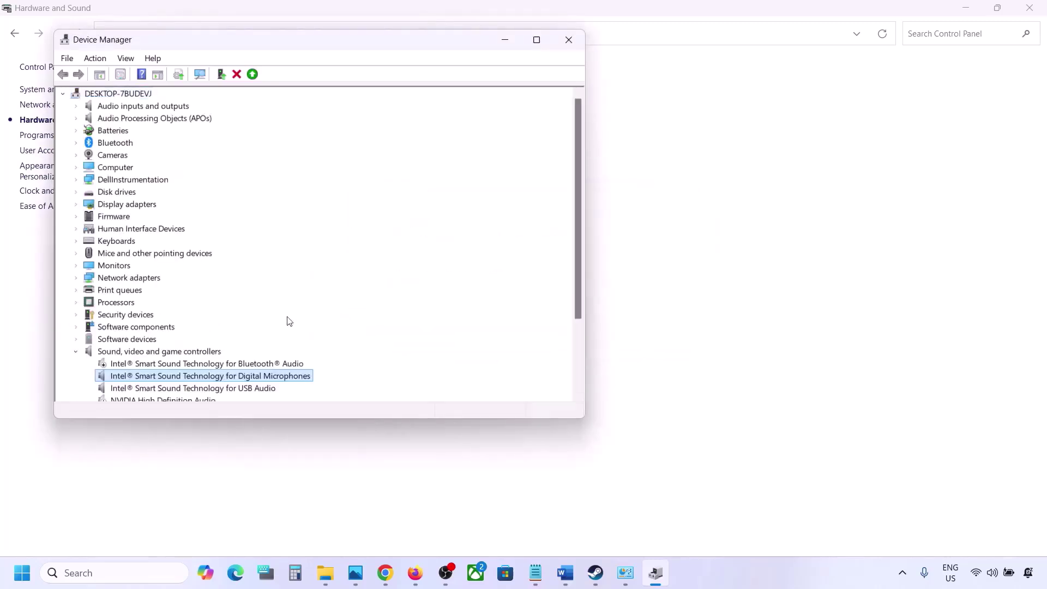
pyautogui.scroll(-2, 232, 345)
pyautogui.rightClick(150, 315)
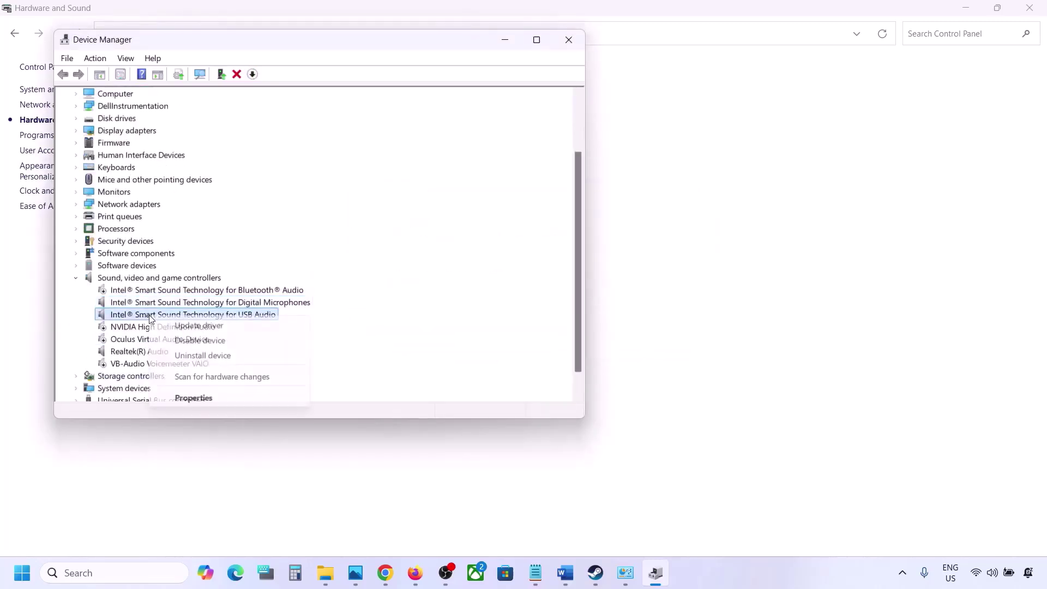
pyautogui.click(187, 341)
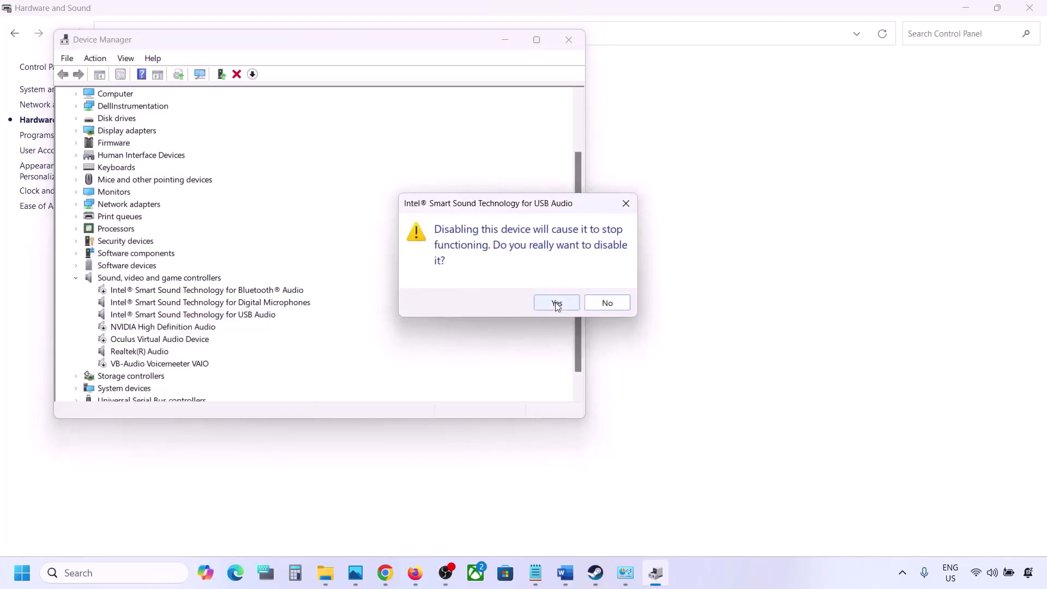
pyautogui.click(555, 302)
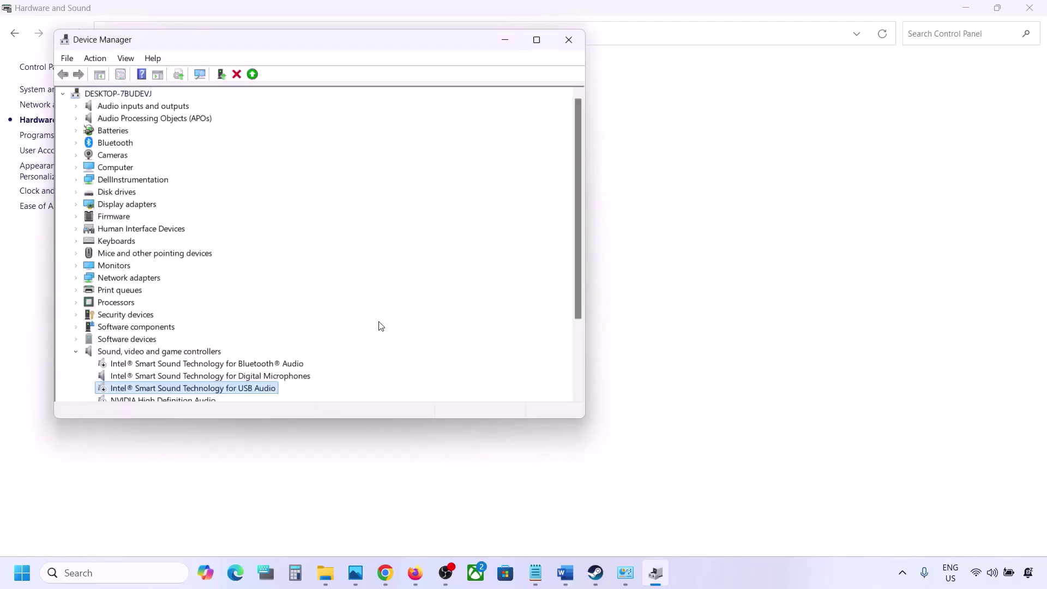
# Step: Leave Realtek(R) Audio enabled and close Device Manager
pyautogui.scroll(-3, 286, 344)
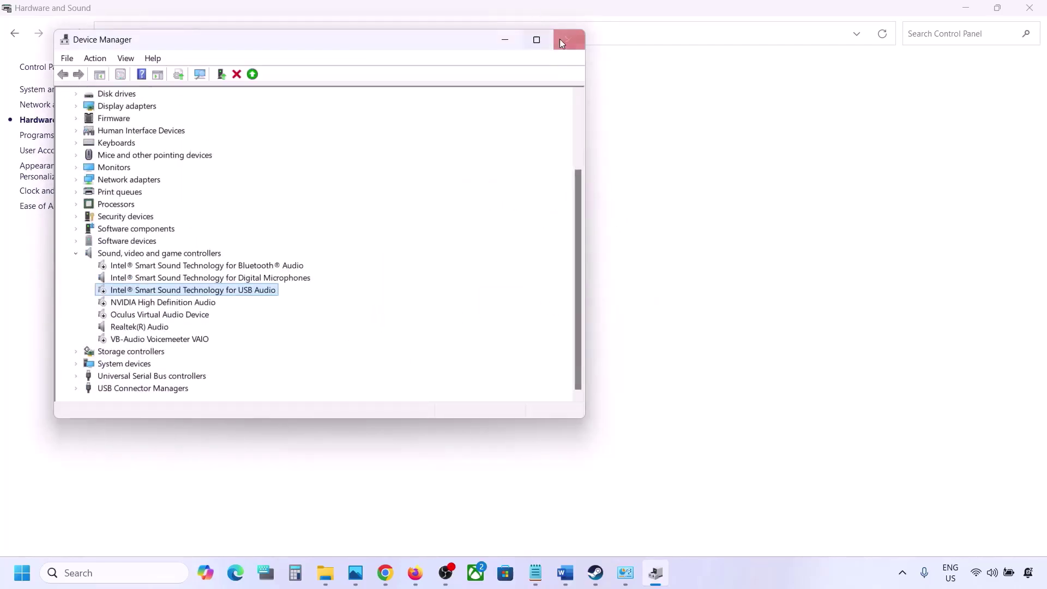
pyautogui.click(120, 326)
pyautogui.rightClick(138, 326)
pyautogui.click(213, 318)
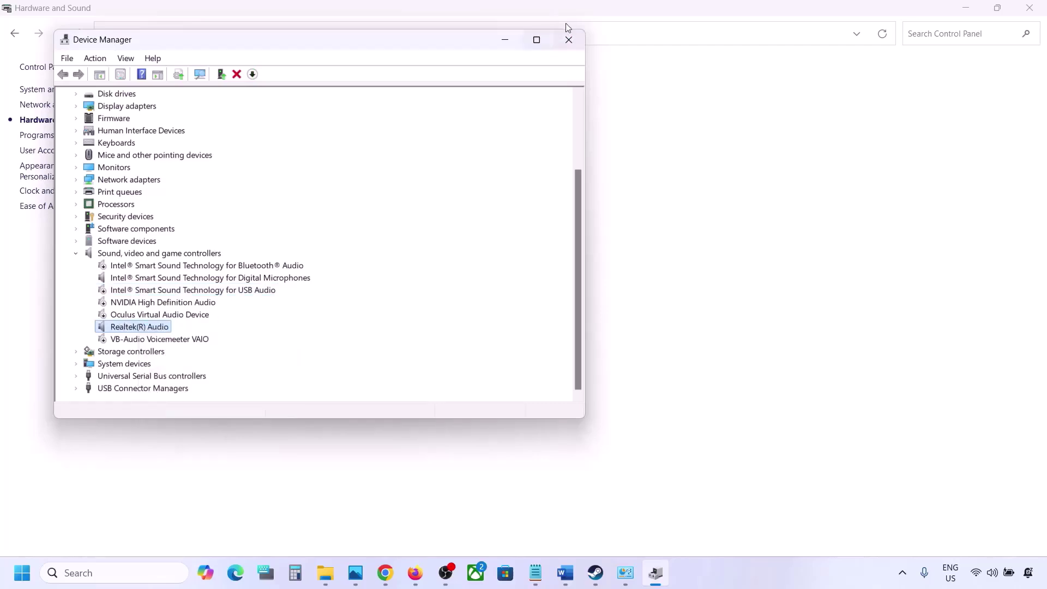
pyautogui.click(568, 39)
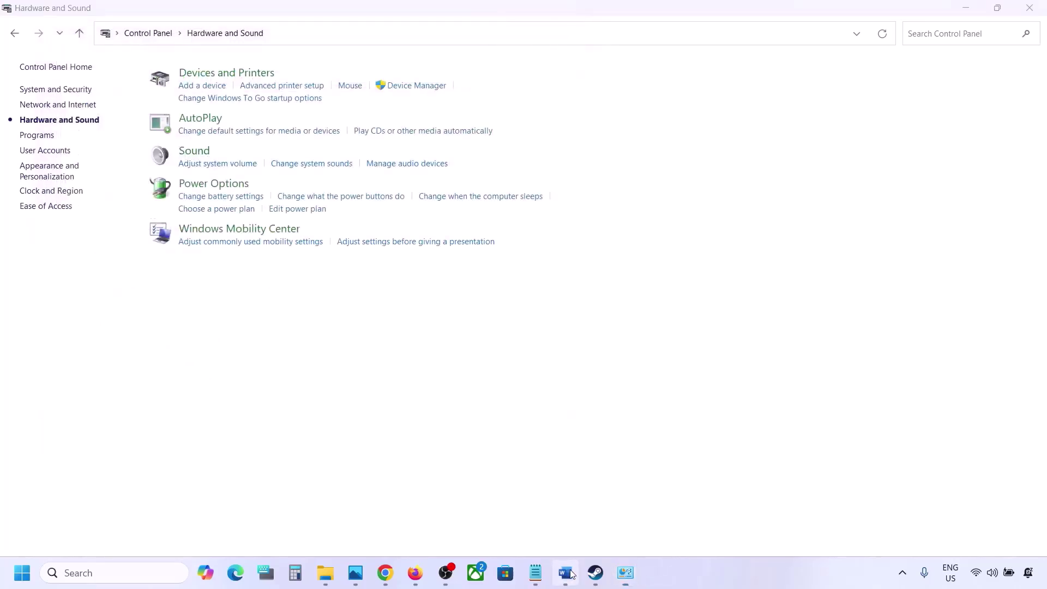
# Step: Copy the Step 8 shell::: path from the Word guide
pyautogui.click(566, 572)
pyautogui.scroll(-3, 430, 452)
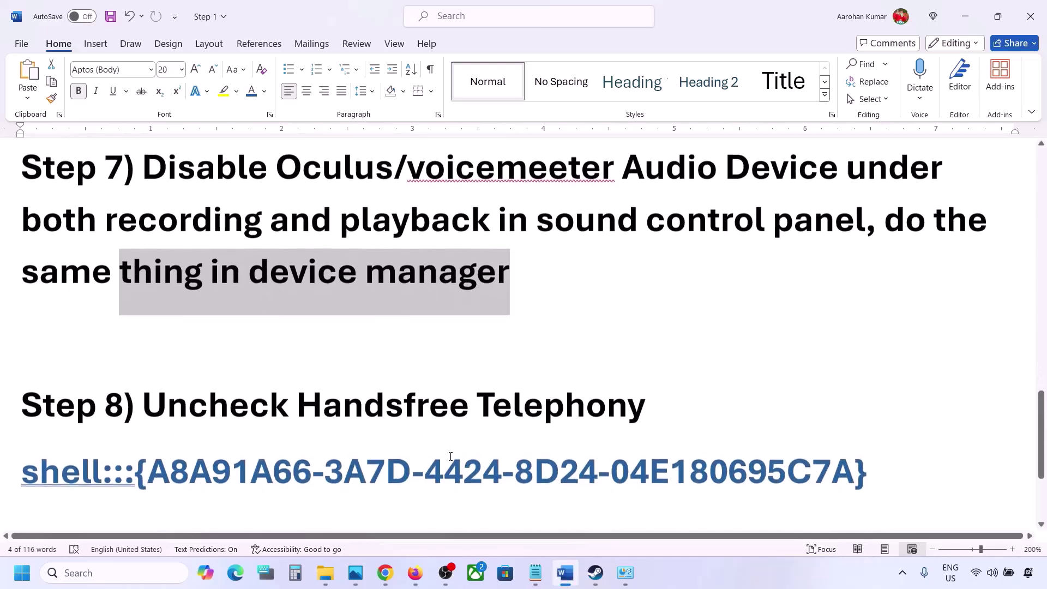
pyautogui.scroll(-1, 397, 446)
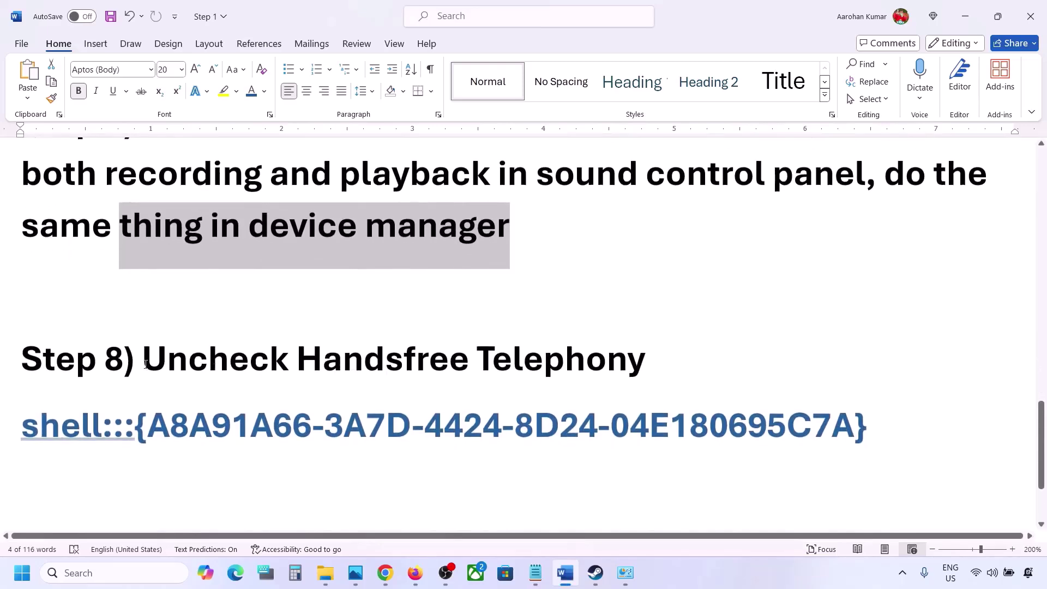
pyautogui.moveTo(145, 364); pyautogui.dragTo(646, 360)
pyautogui.moveTo(896, 425); pyautogui.dragTo(48, 422)
pyautogui.rightClick(48, 422)
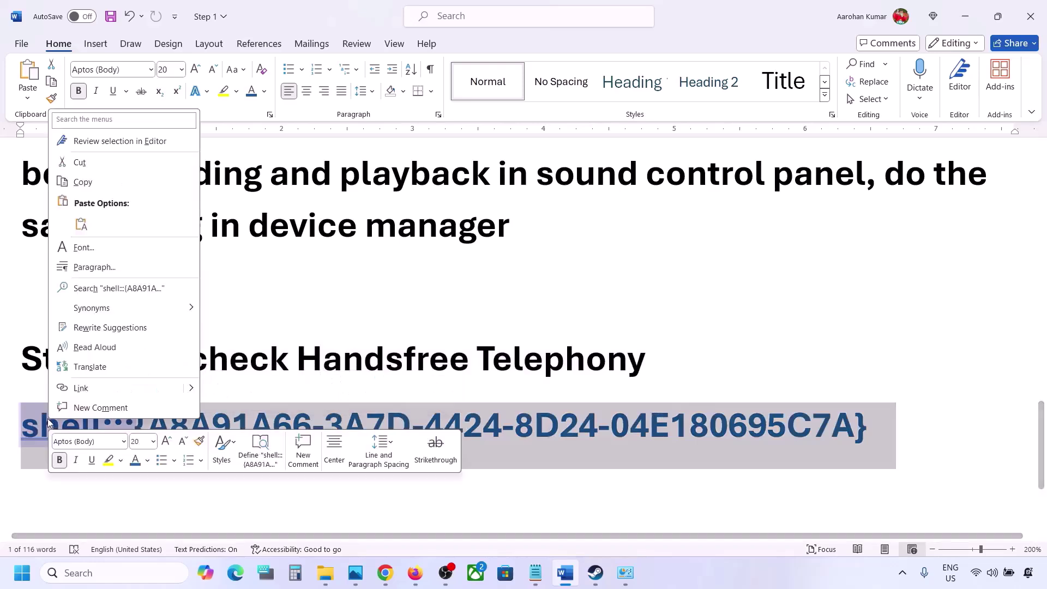
pyautogui.click(82, 181)
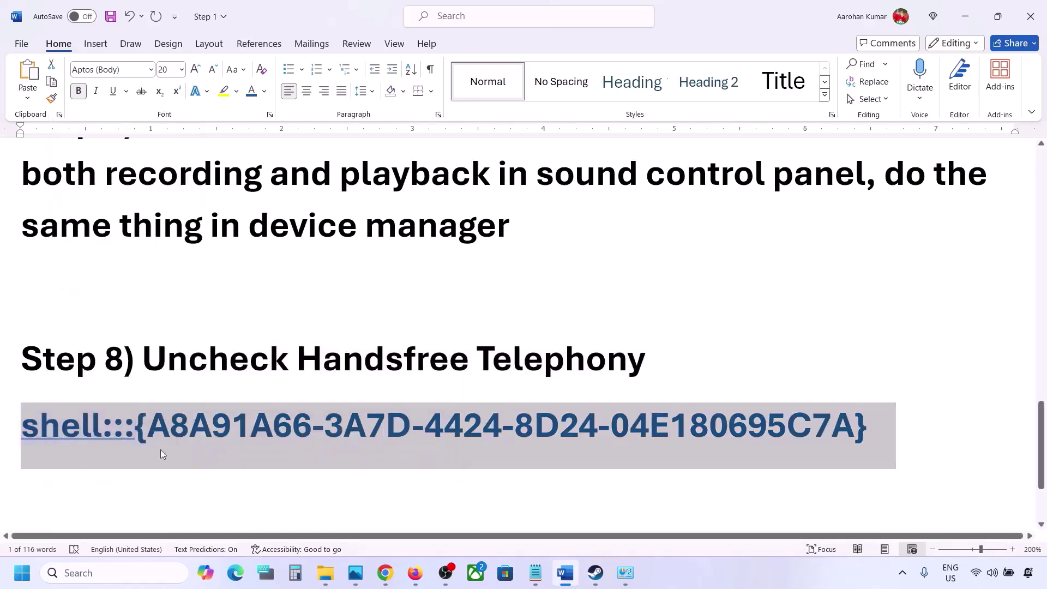
# Step: Paste the copied shell path into the Run tool and run it
pyautogui.click(115, 573)
pyautogui.write('run')
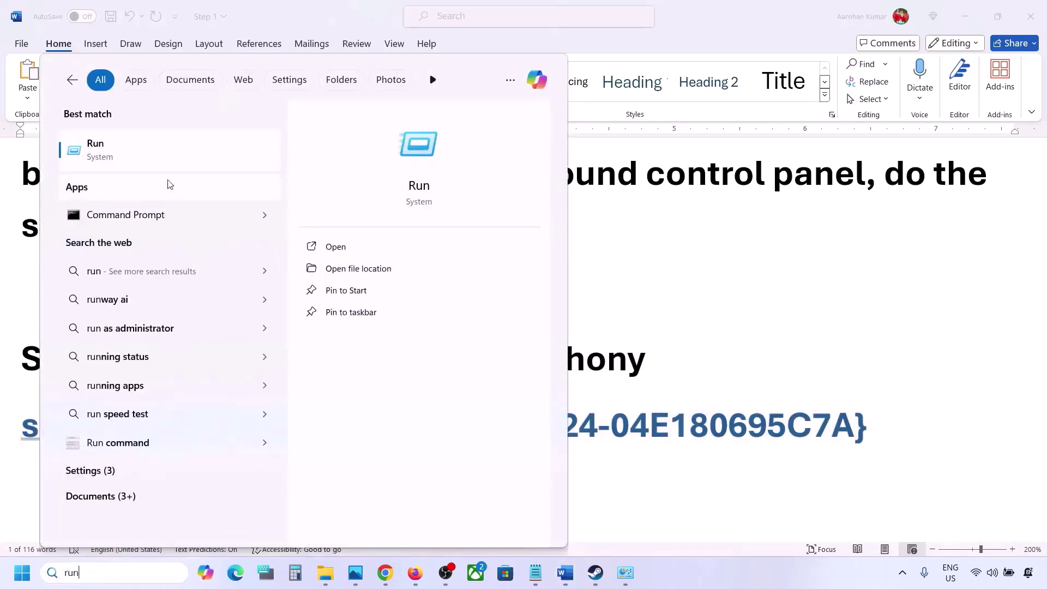
pyautogui.click(146, 162)
pyautogui.write('v')
pyautogui.hotkey('ctrl', 'v')
pyautogui.click(116, 530)
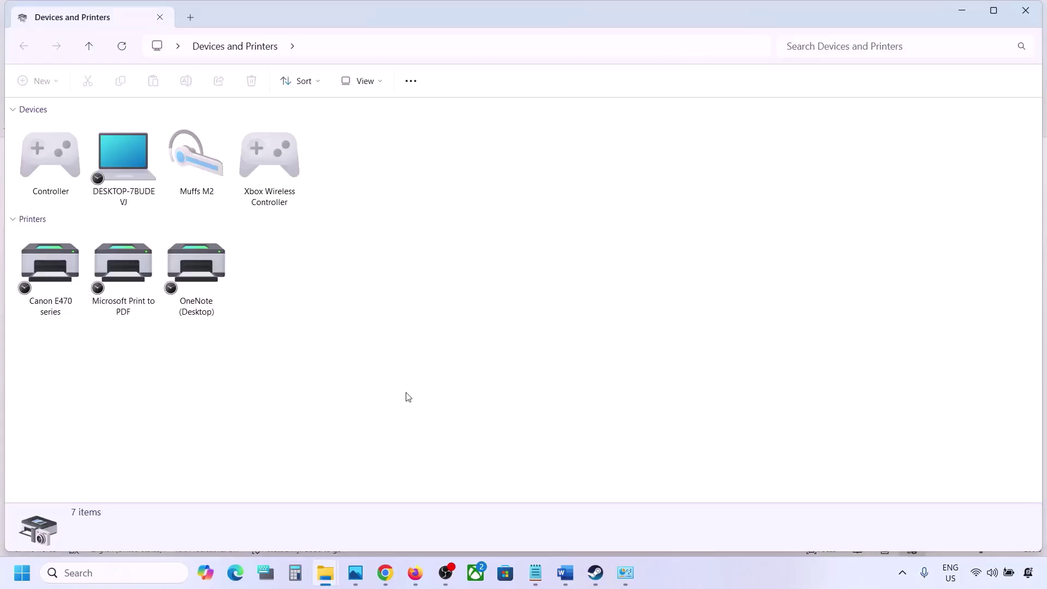
# Step: Uncheck Handsfree Telephony in the Muffs M2 headset's Services properties, apply, and return to the Word guide
pyautogui.click(776, 572)
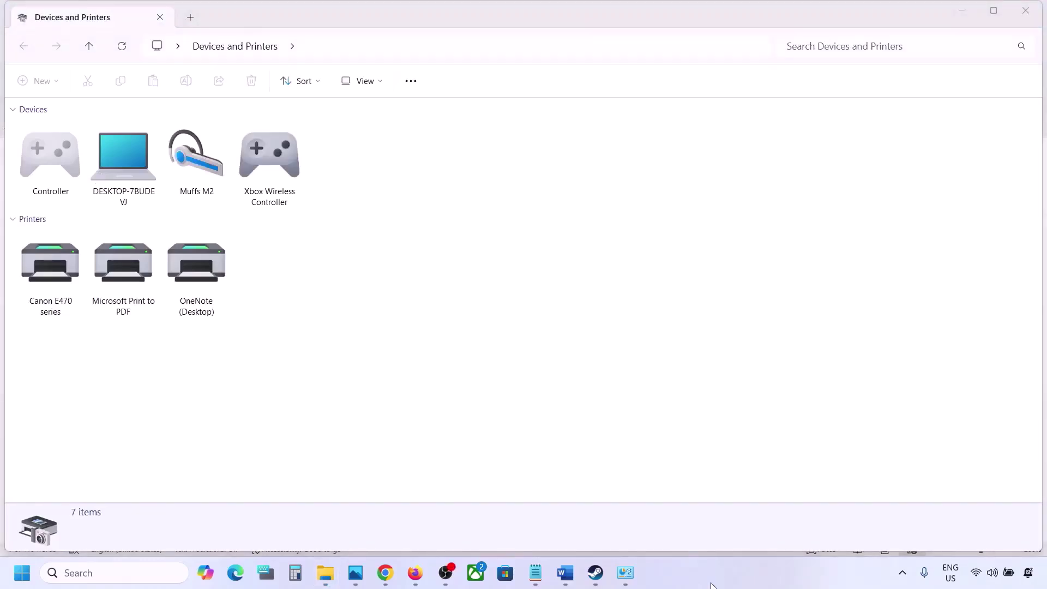
pyautogui.rightClick(203, 159)
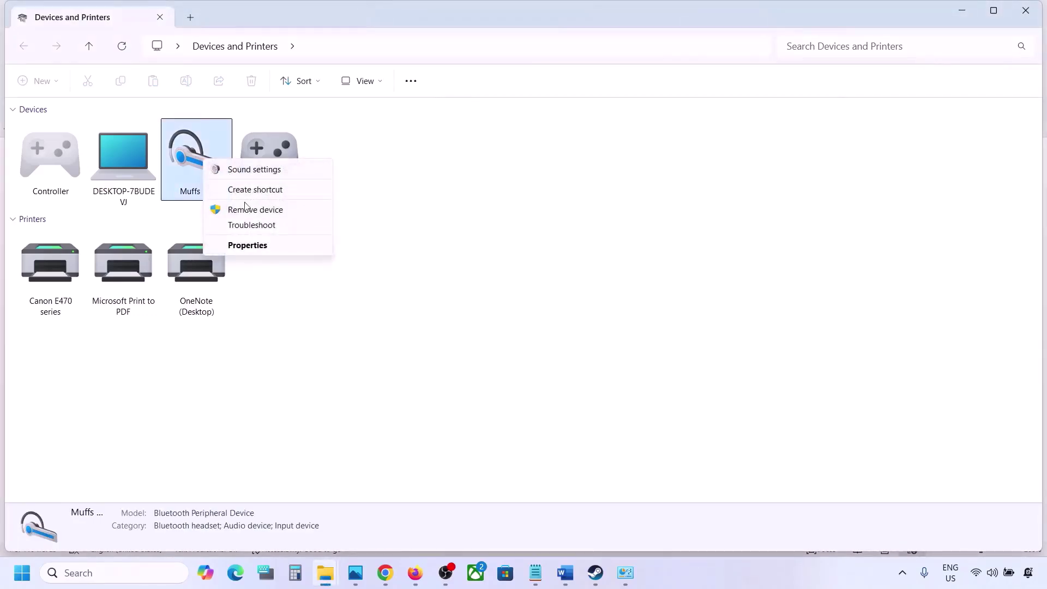
pyautogui.click(243, 246)
pyautogui.moveTo(372, 171); pyautogui.dragTo(489, 146)
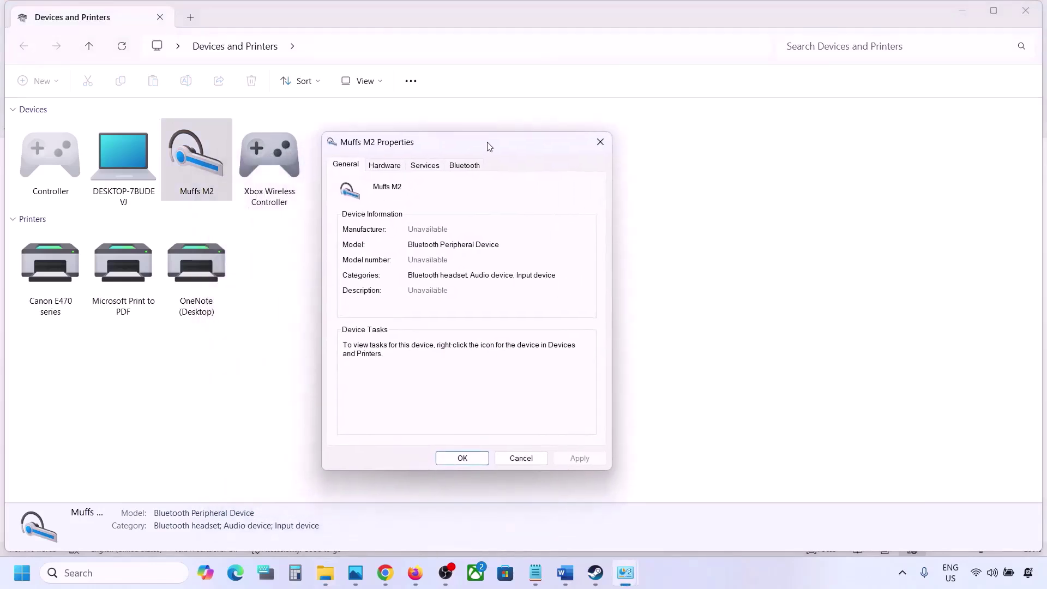
pyautogui.click(467, 167)
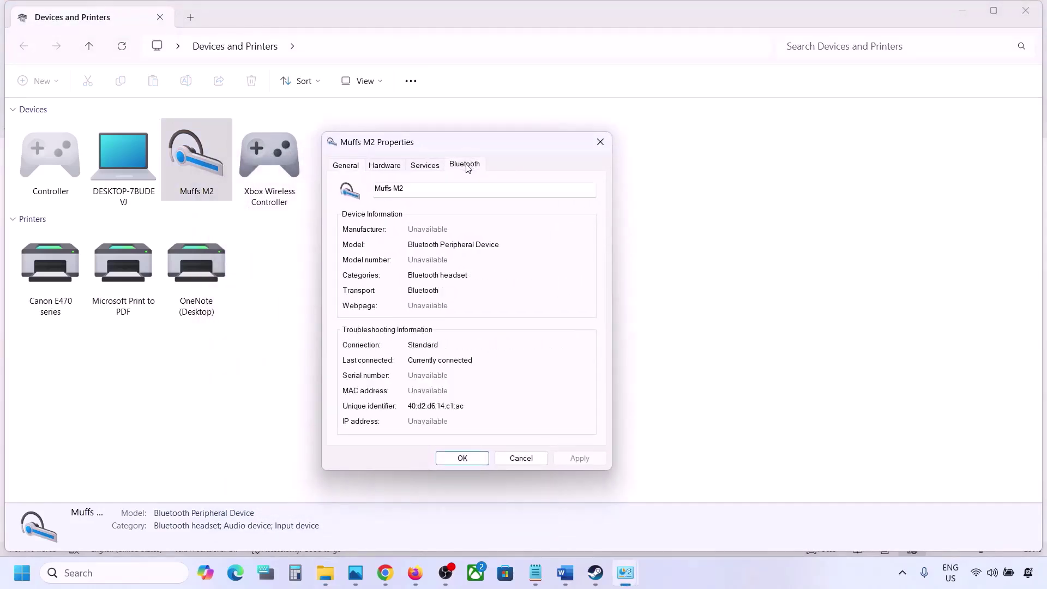
pyautogui.click(434, 170)
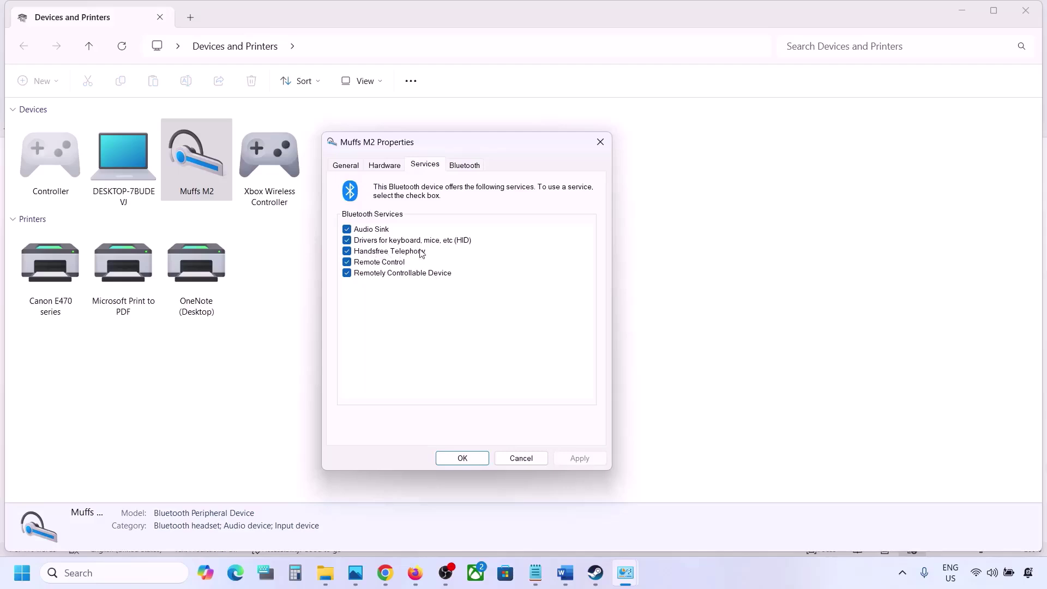
pyautogui.click(348, 252)
pyautogui.click(578, 458)
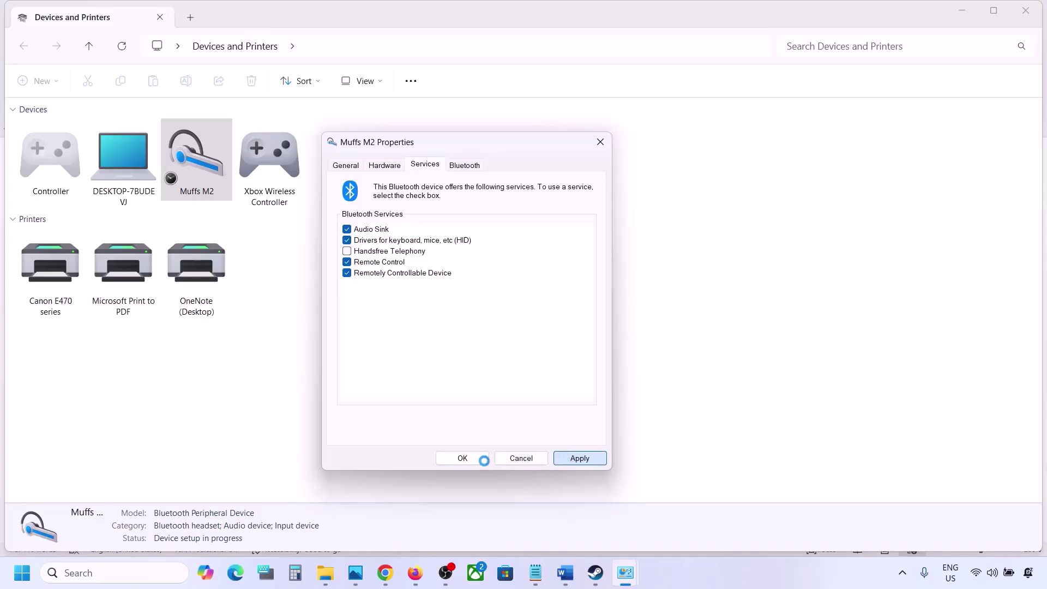
pyautogui.click(476, 460)
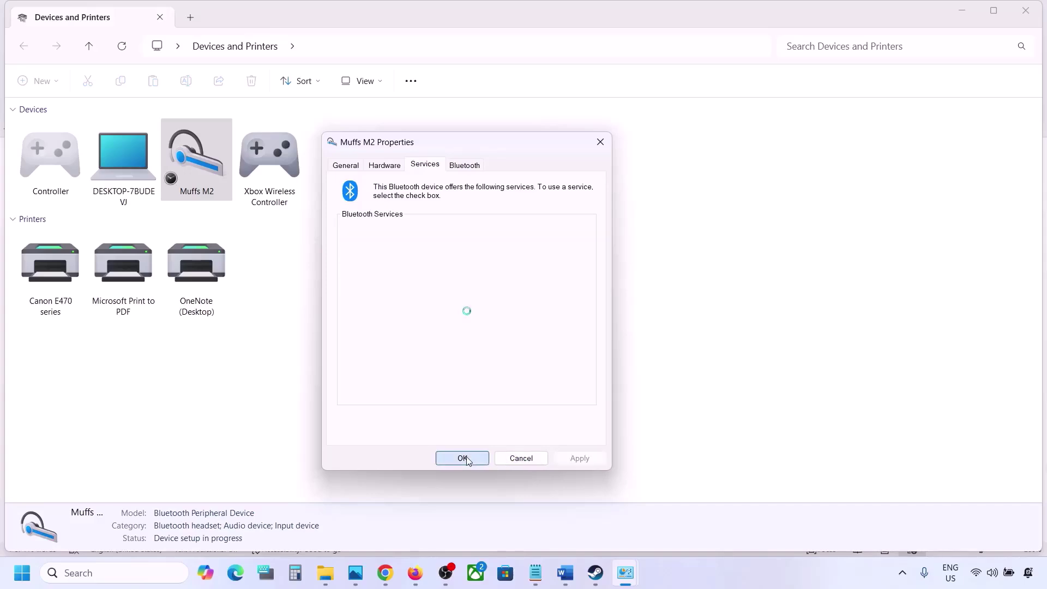
pyautogui.click(595, 573)
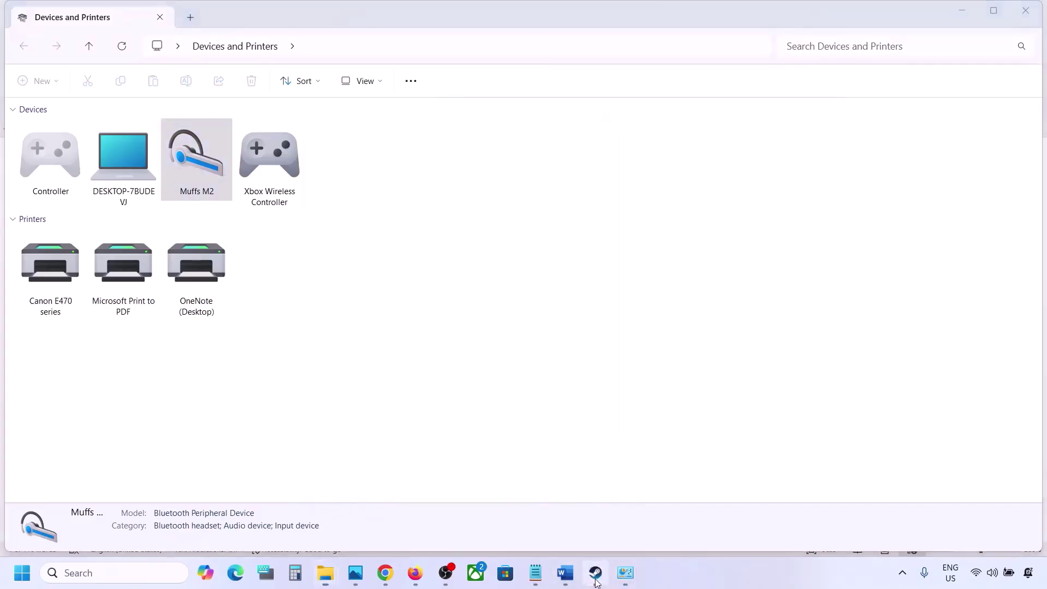
pyautogui.click(567, 579)
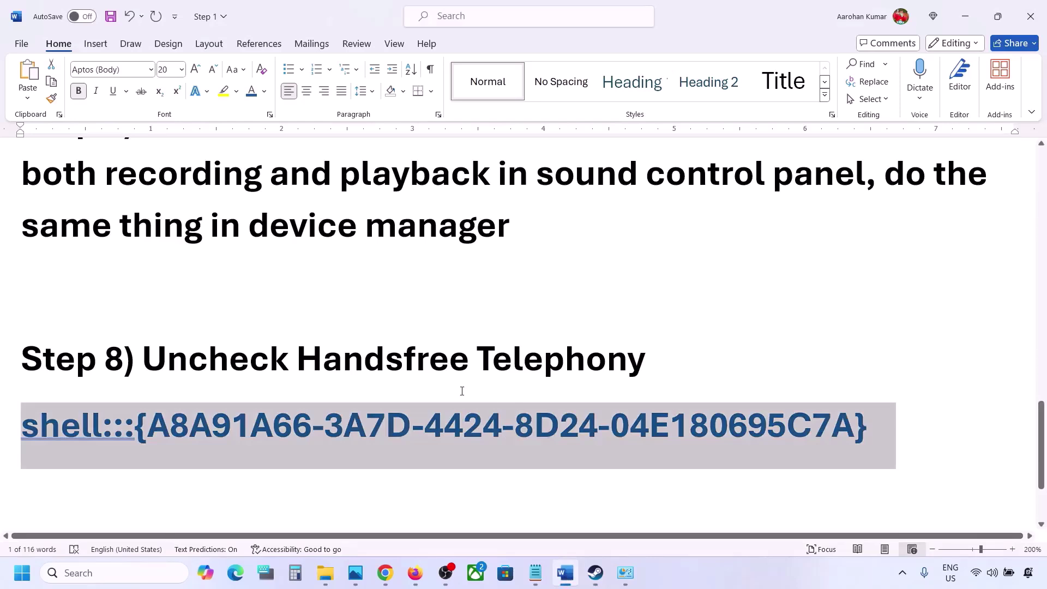
pyautogui.scroll(-3, 462, 391)
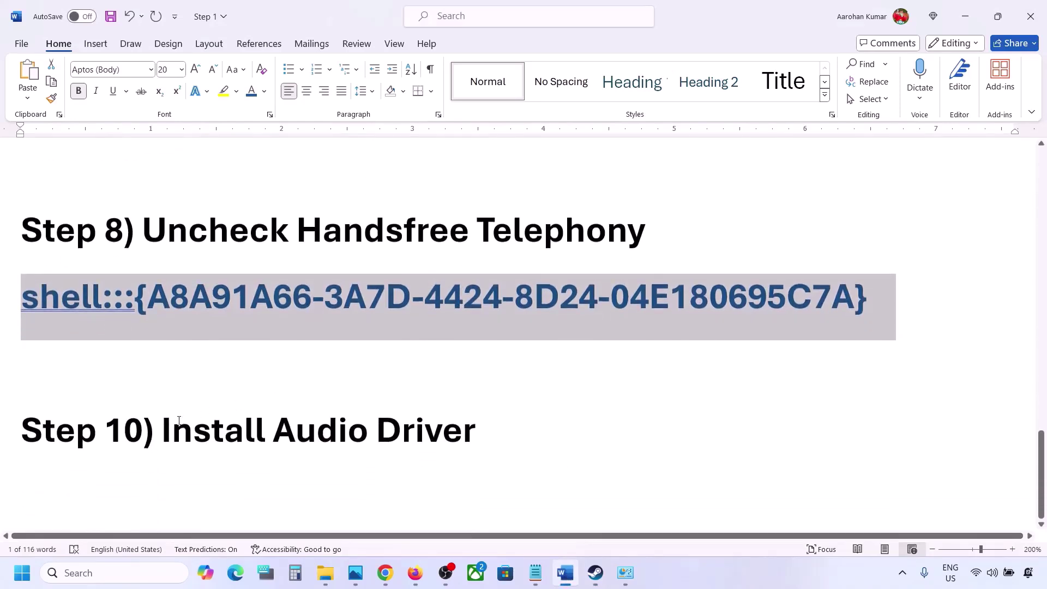
pyautogui.moveTo(173, 431); pyautogui.dragTo(480, 434)
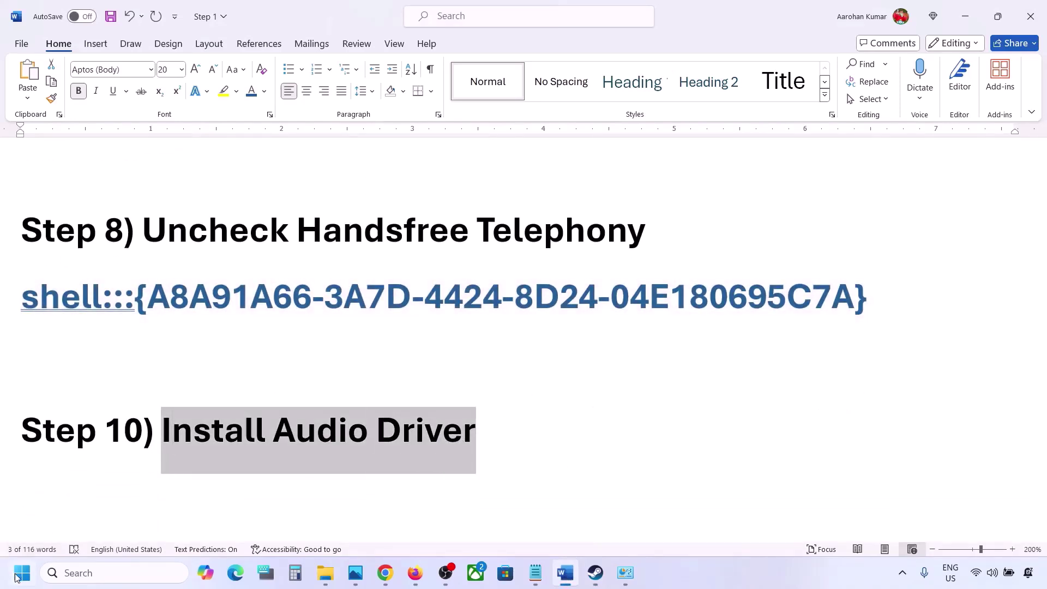
pyautogui.rightClick(17, 577)
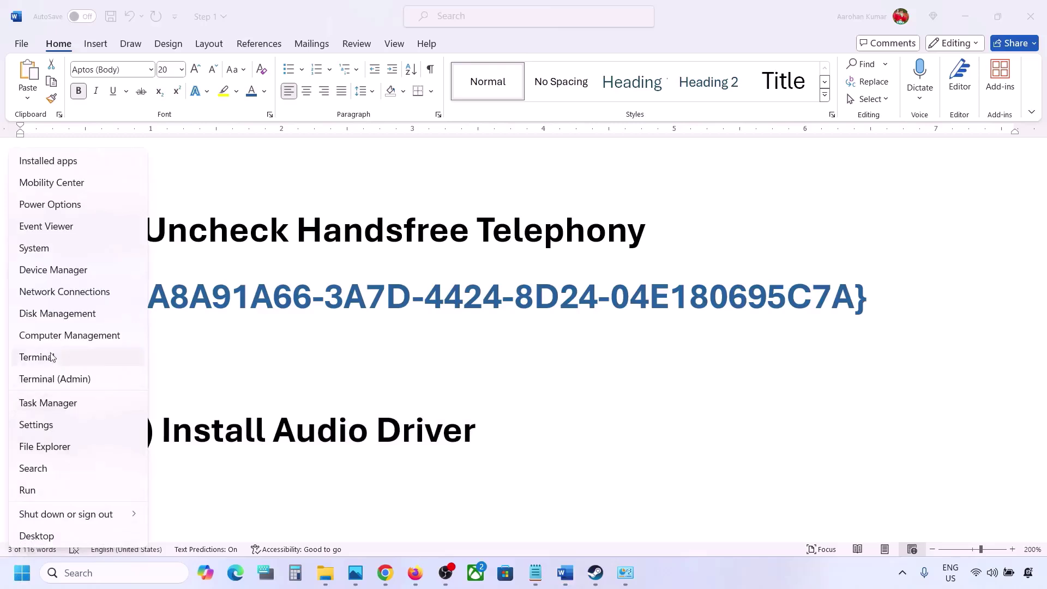
pyautogui.click(47, 270)
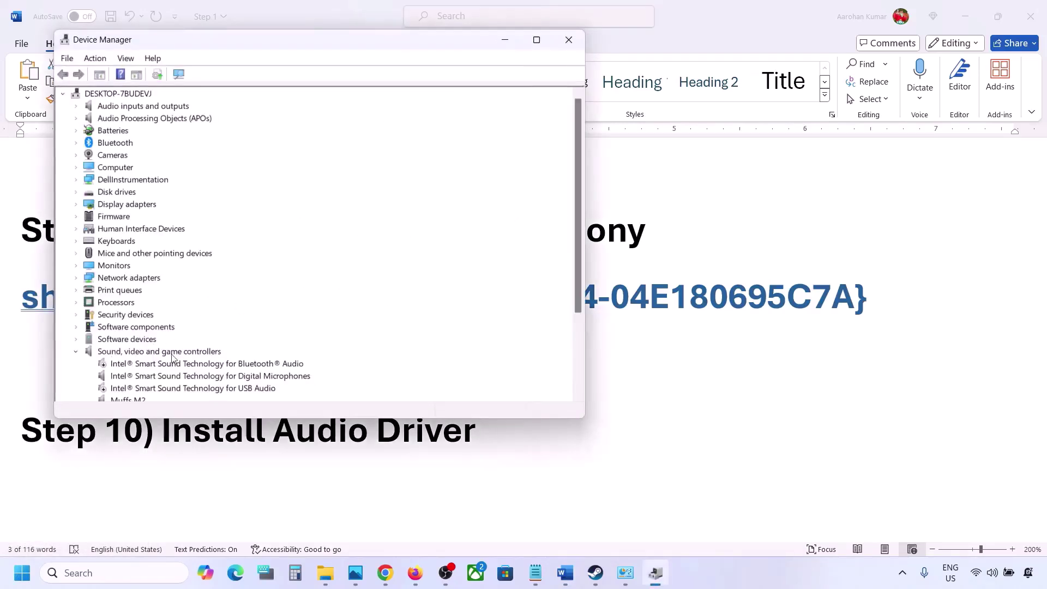
pyautogui.scroll(-2, 174, 357)
pyautogui.click(125, 369)
pyautogui.rightClick(130, 368)
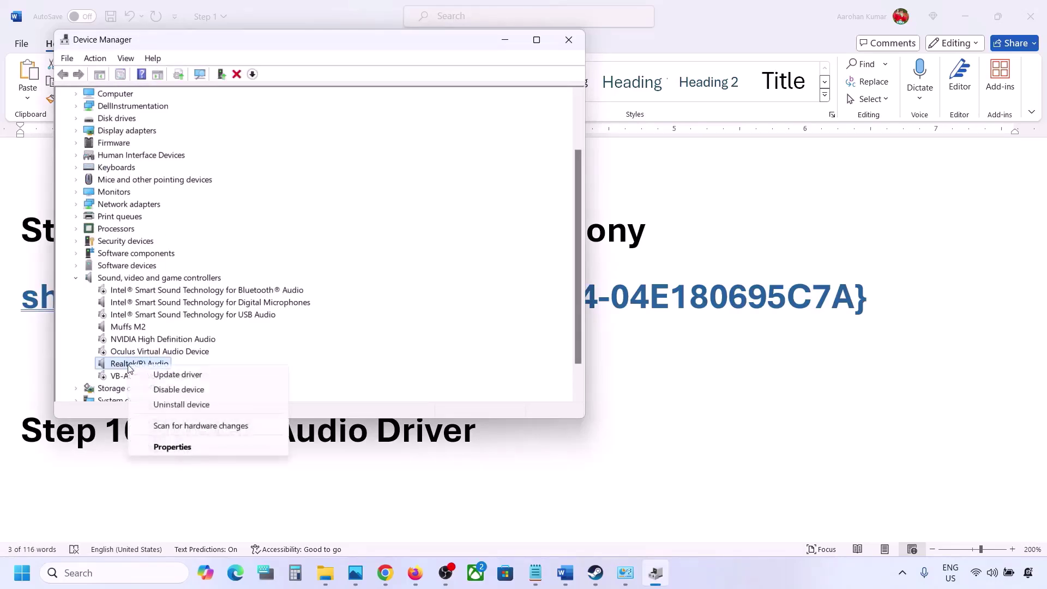
pyautogui.click(201, 377)
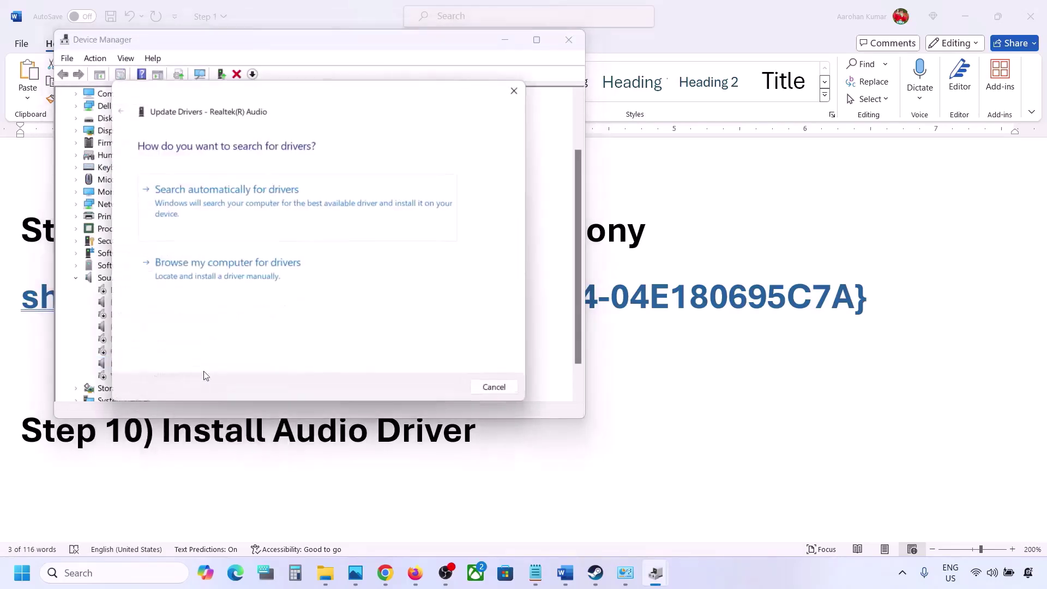
pyautogui.click(248, 278)
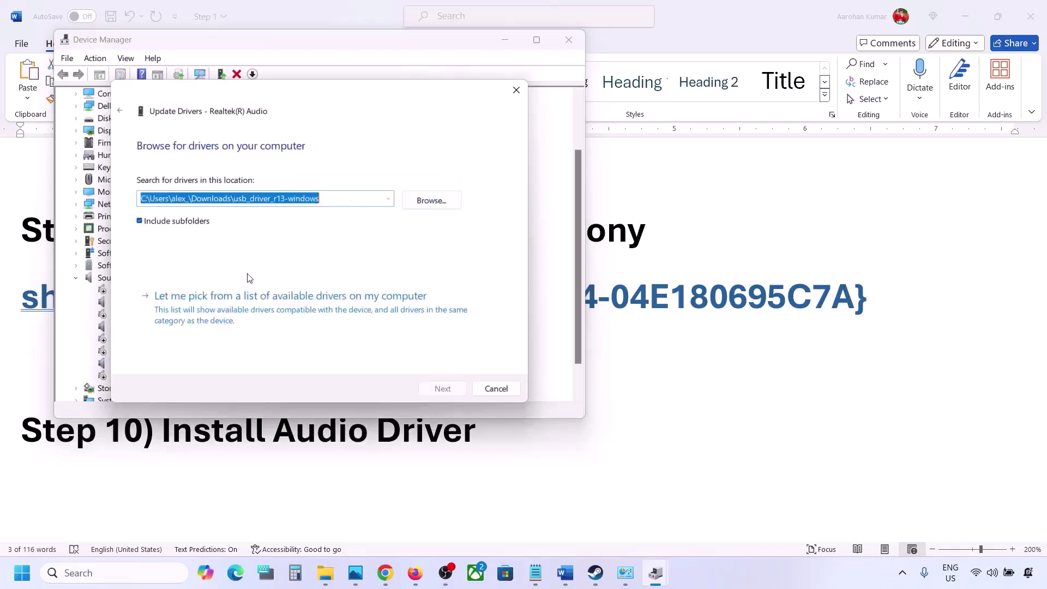
pyautogui.click(214, 310)
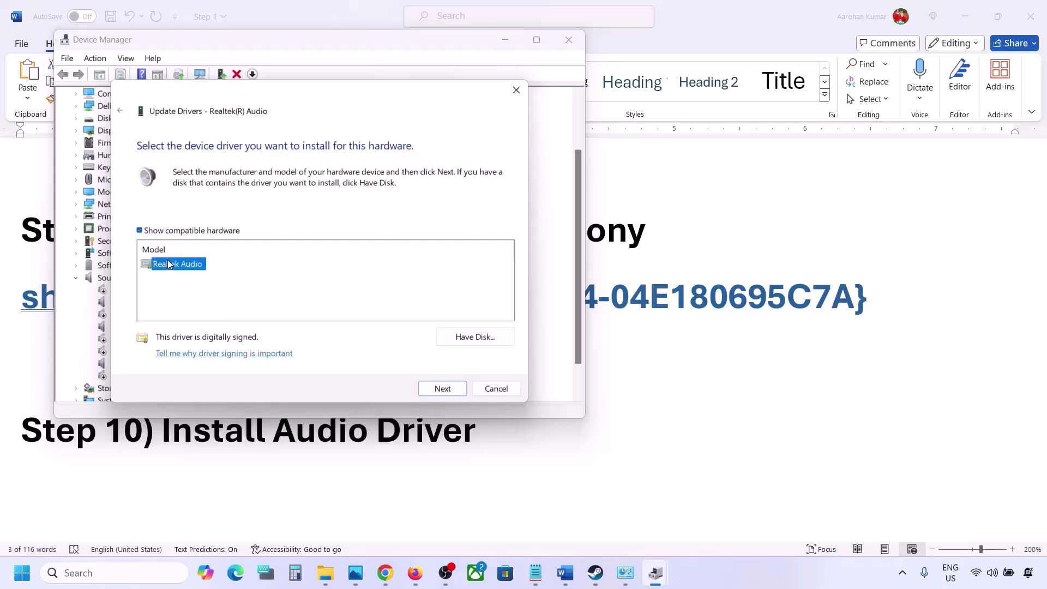
pyautogui.moveTo(309, 96); pyautogui.dragTo(430, 78)
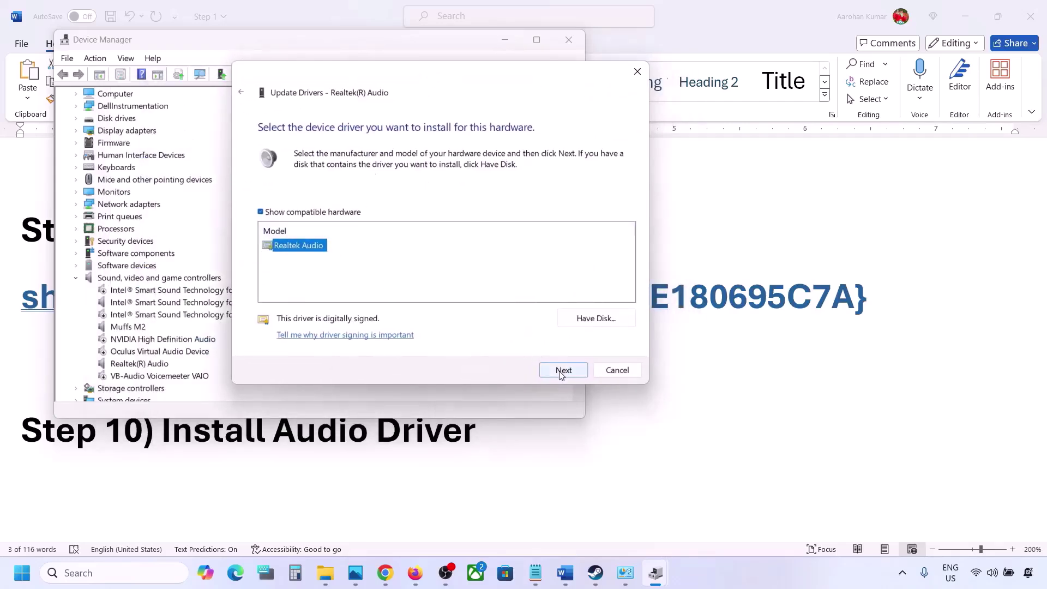
pyautogui.click(609, 373)
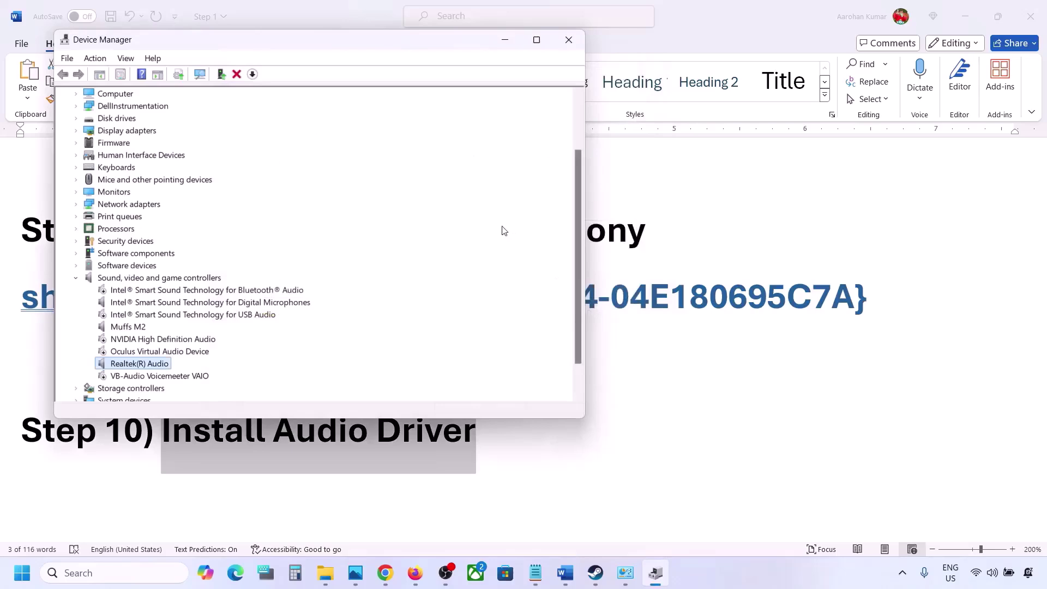
pyautogui.click(577, 38)
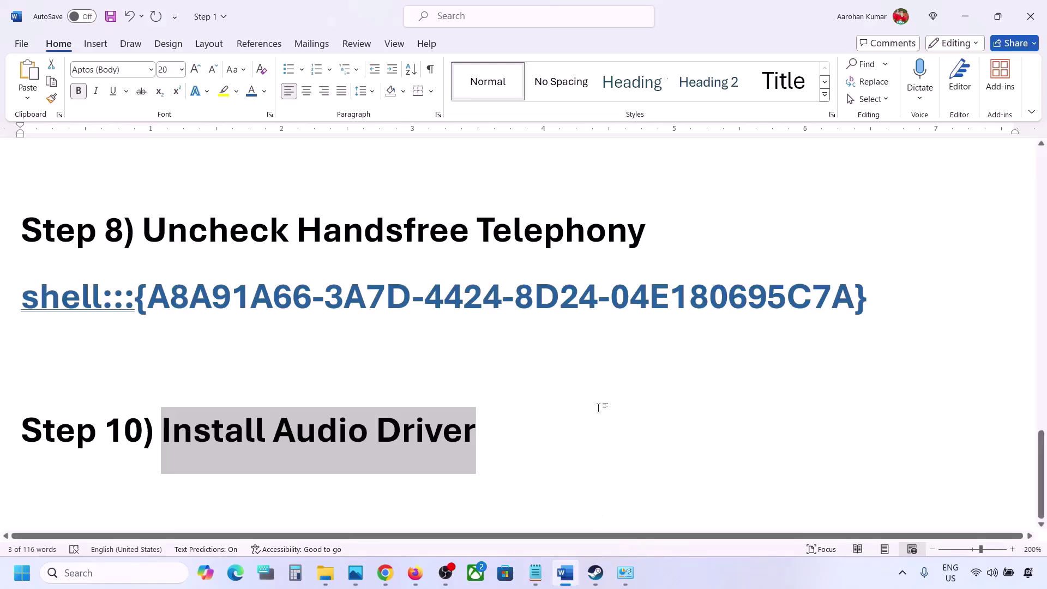
pyautogui.scroll(3, 598, 408)
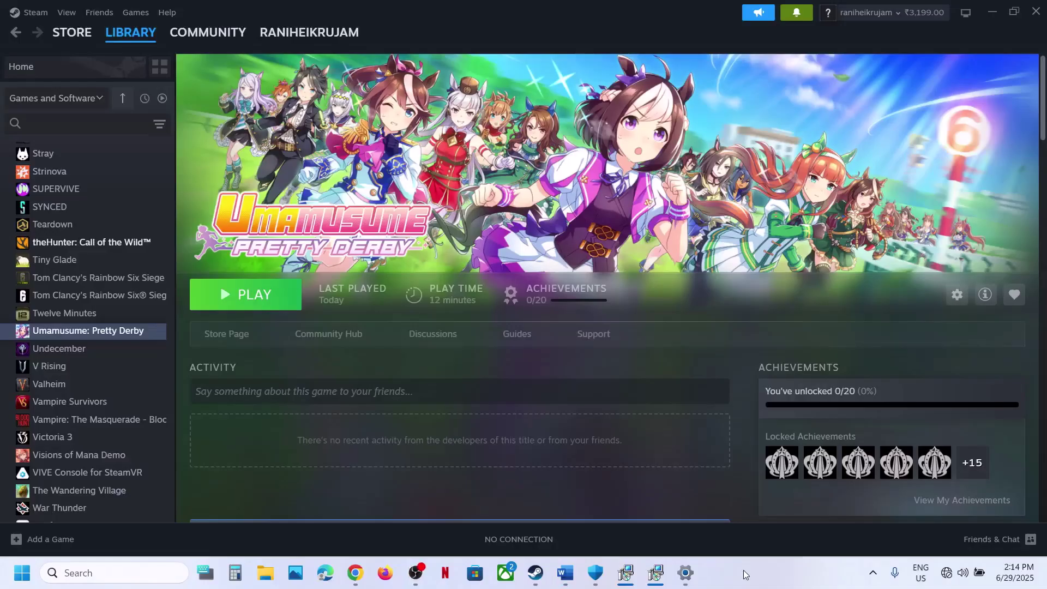
# Step: Verify the integrity of Umamusume: Pretty Derby's installed files, then close its Steam Properties window
pyautogui.rightClick(112, 330)
pyautogui.moveTo(177, 392)
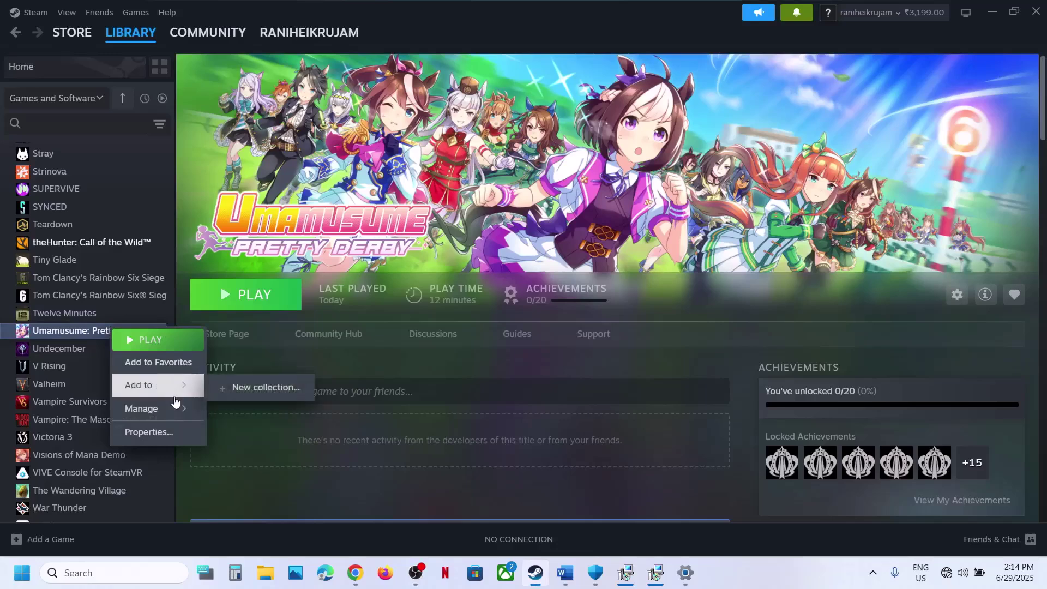
pyautogui.click(156, 432)
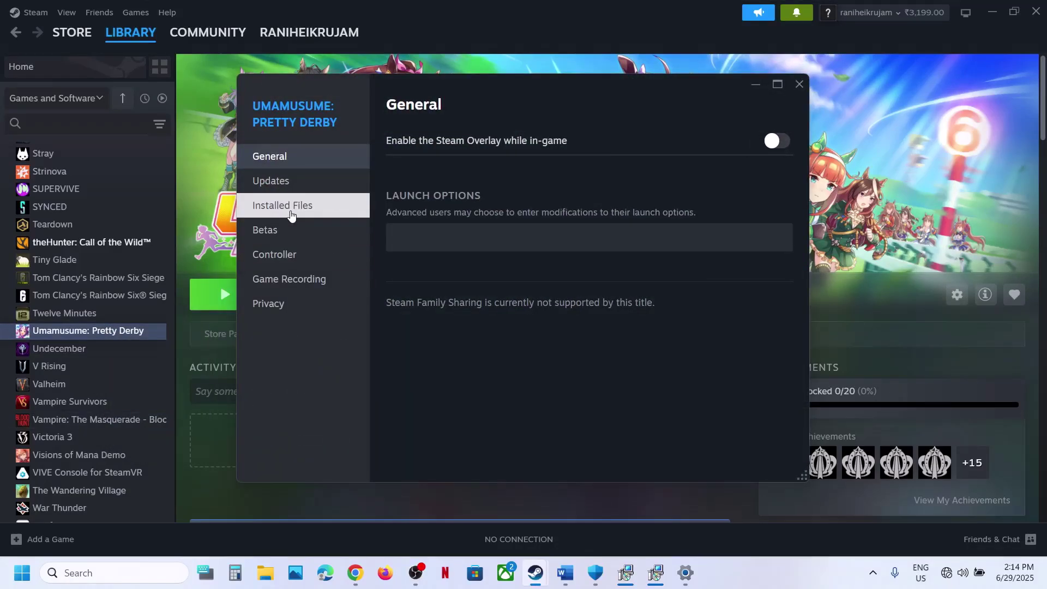
pyautogui.click(290, 215)
pyautogui.click(685, 241)
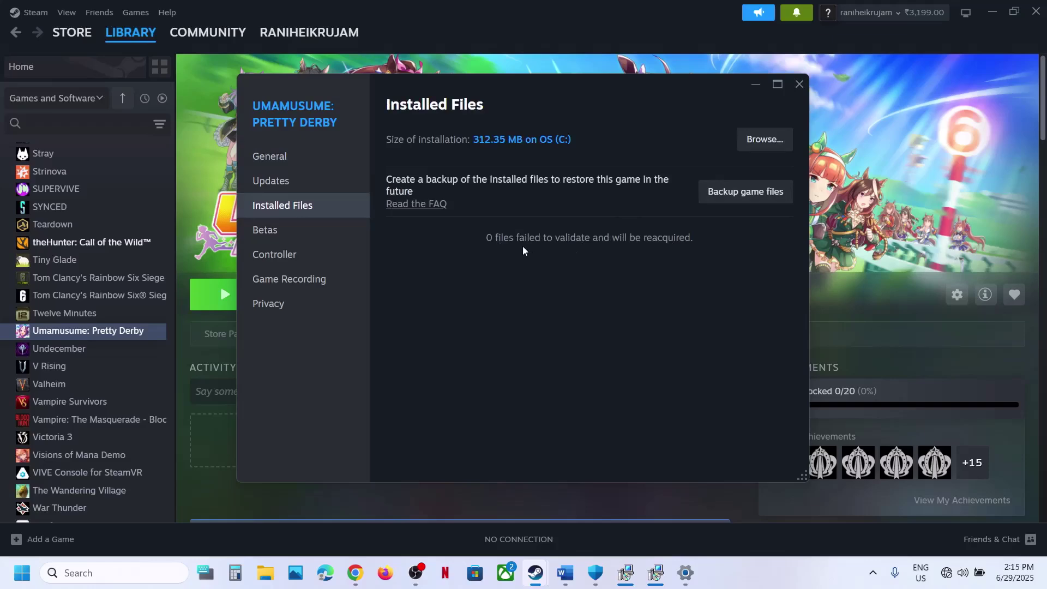
pyautogui.click(794, 82)
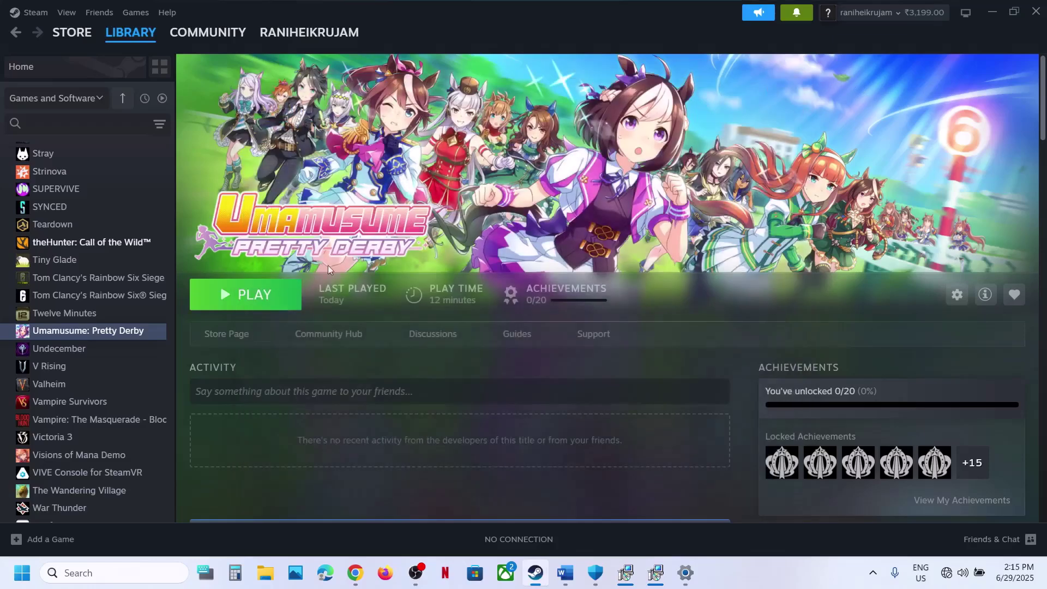